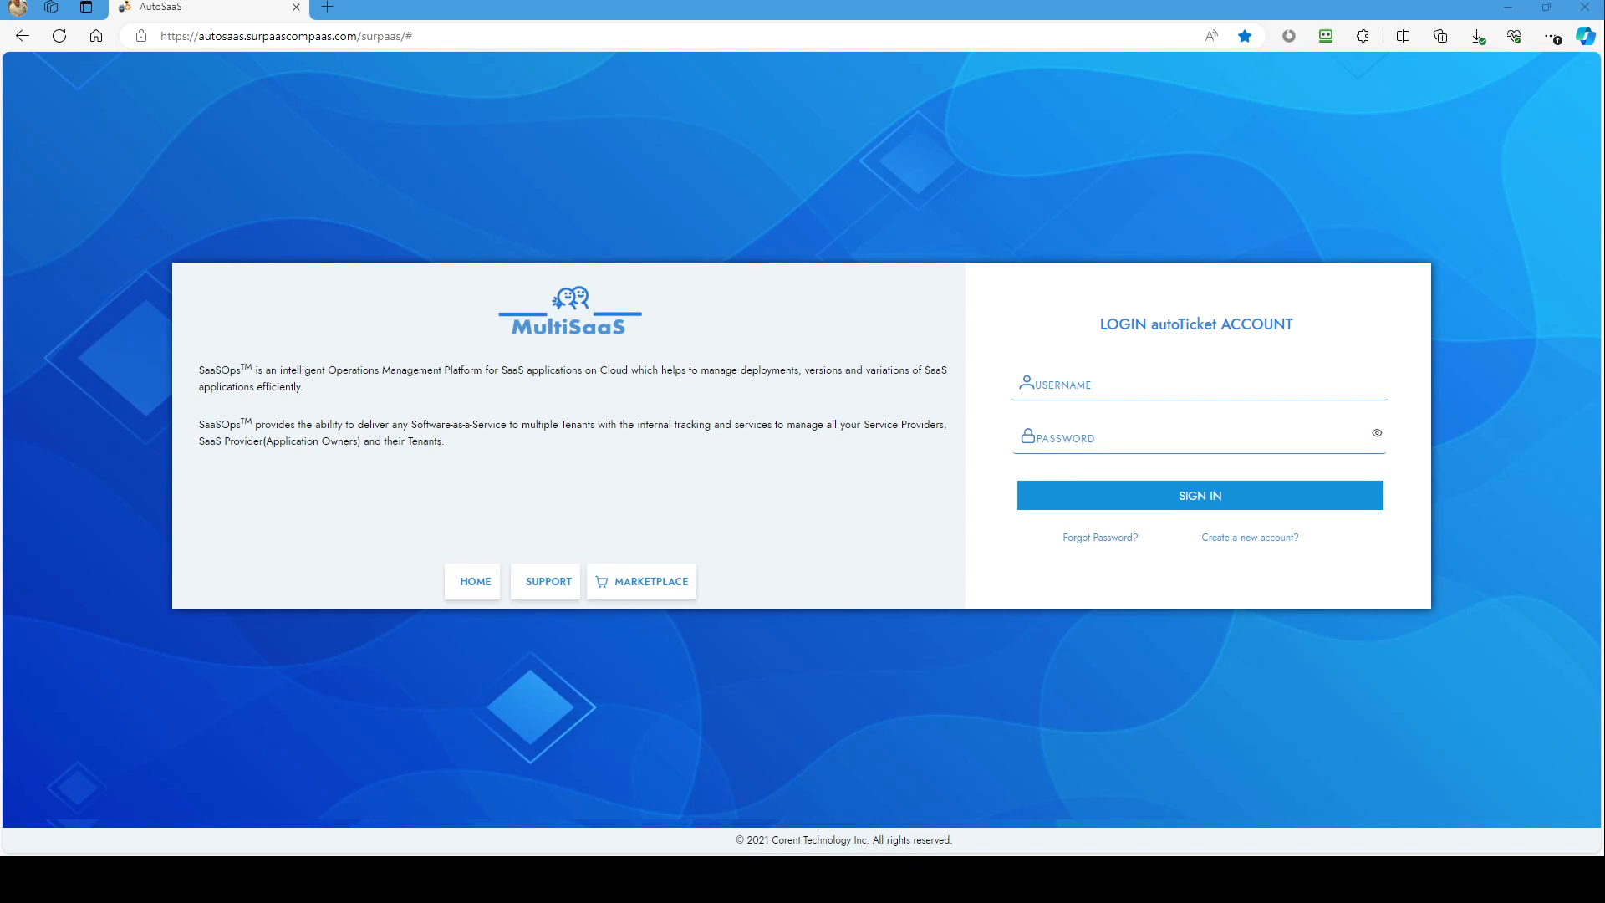
Step: Sign in with the saved autoTicket credentials and expand the sidebar's Production group
{"action": "left_click", "coordinate": [1074, 383]}
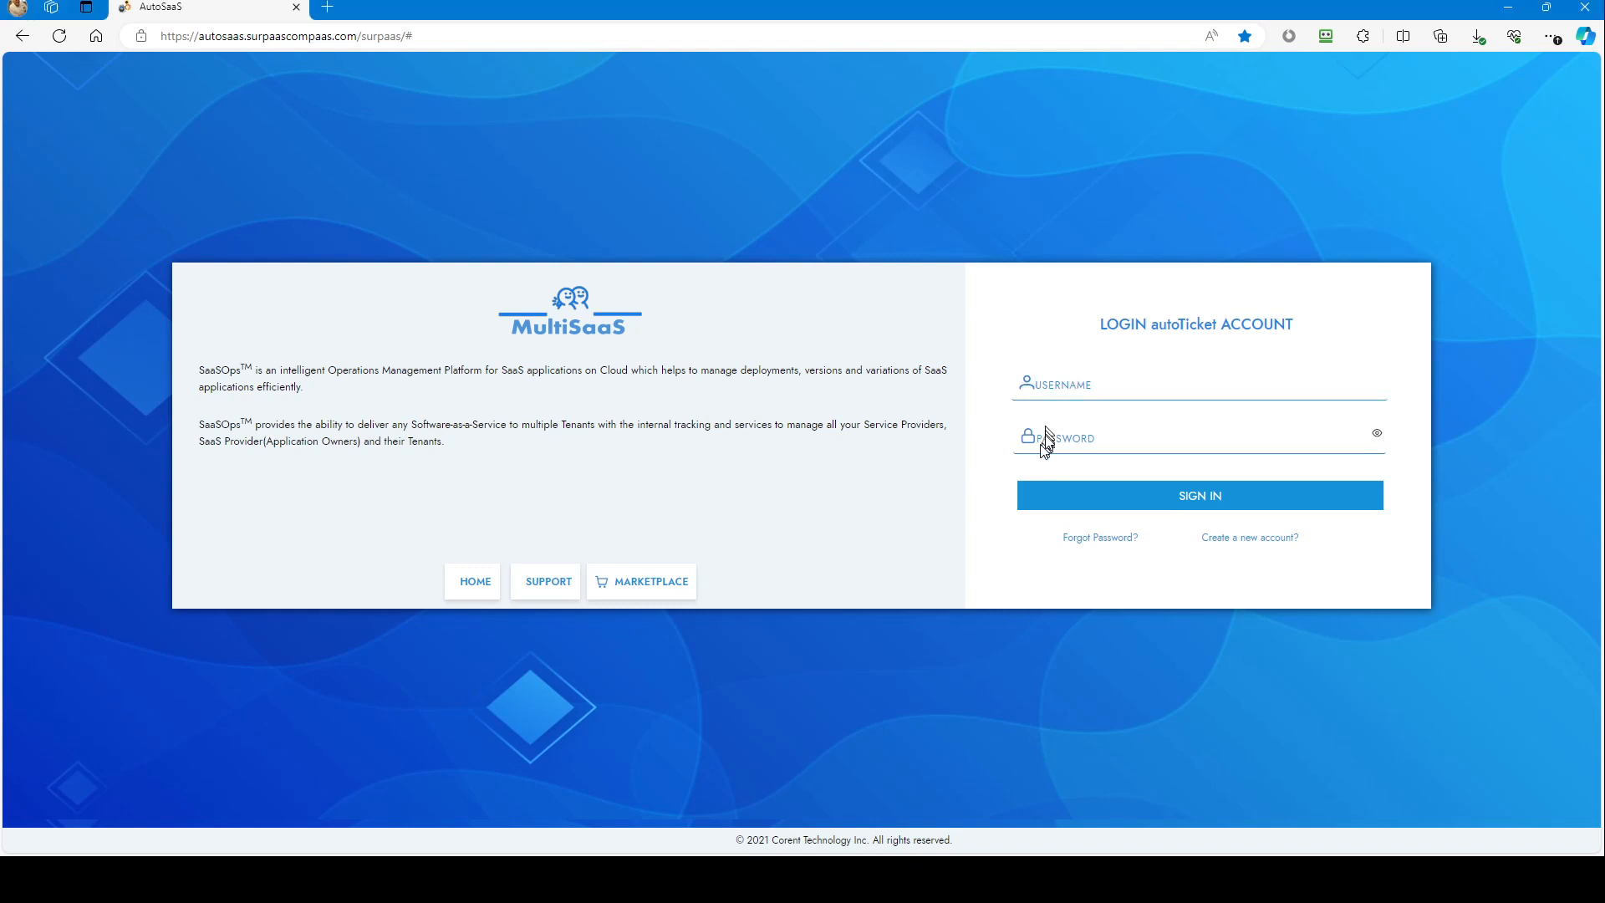
{"action": "left_click", "coordinate": [1046, 434]}
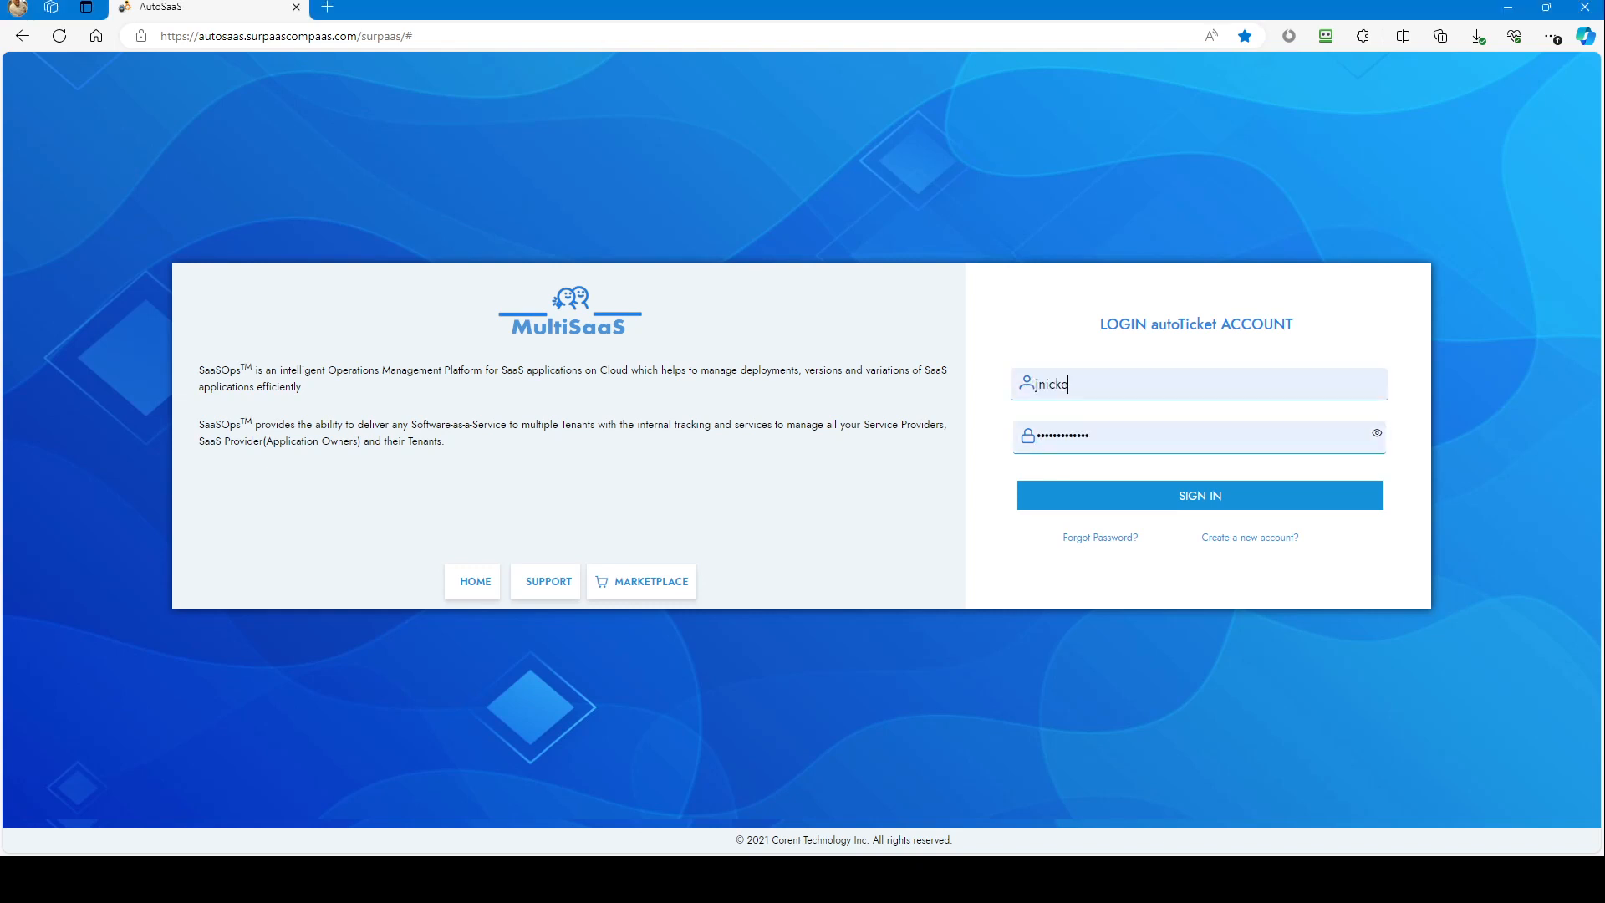
{"action": "left_click", "coordinate": [1194, 500]}
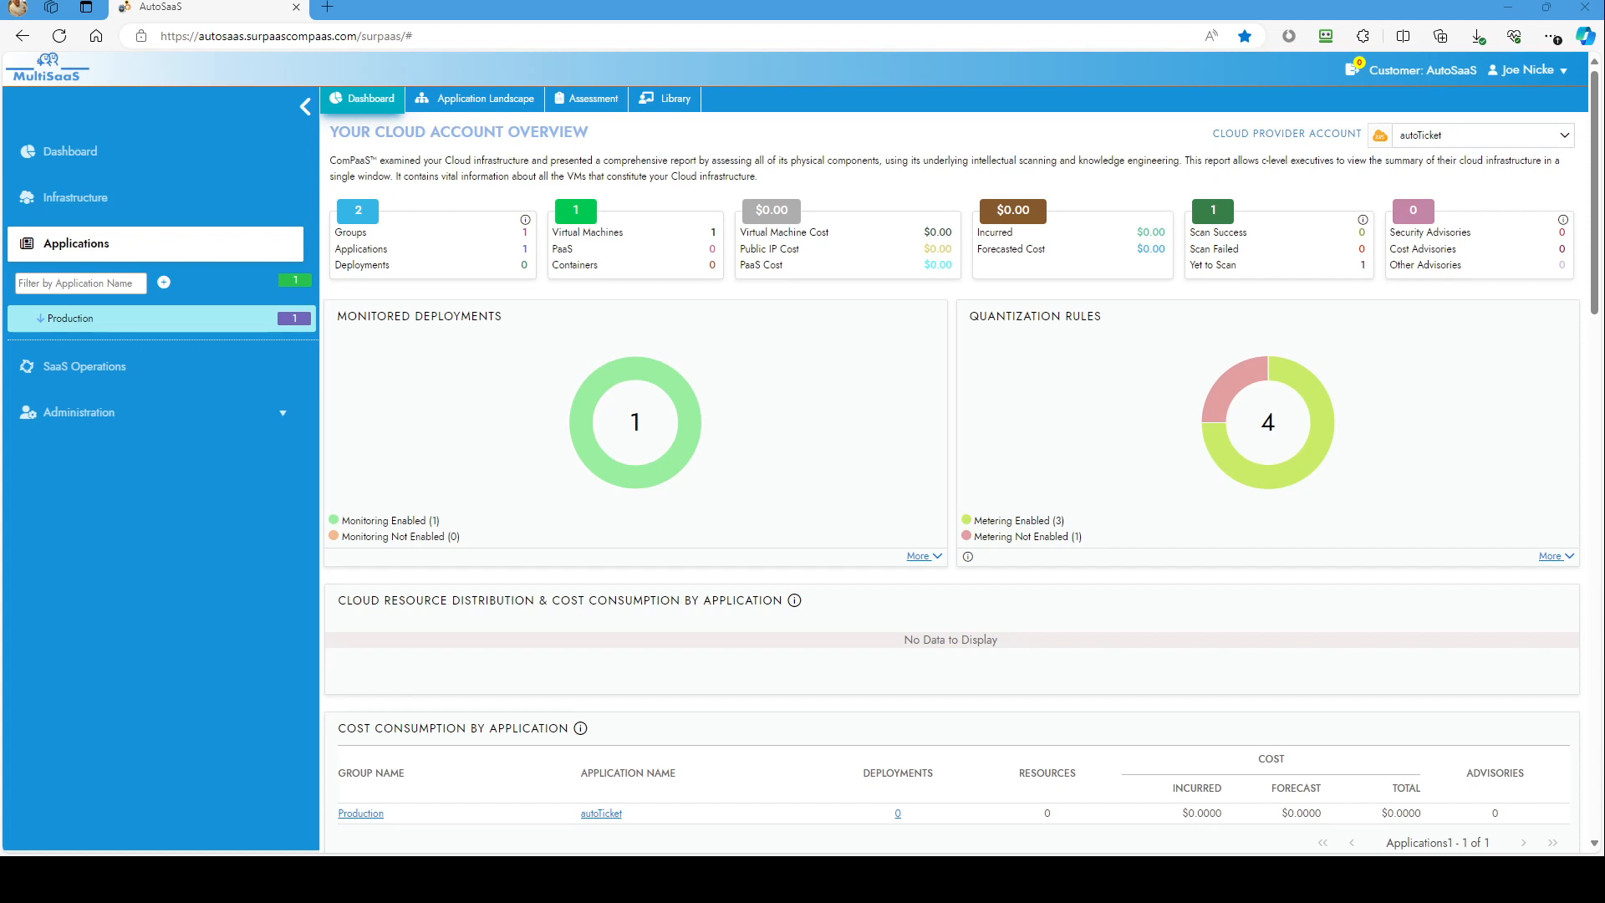
{"action": "left_click", "coordinate": [69, 318]}
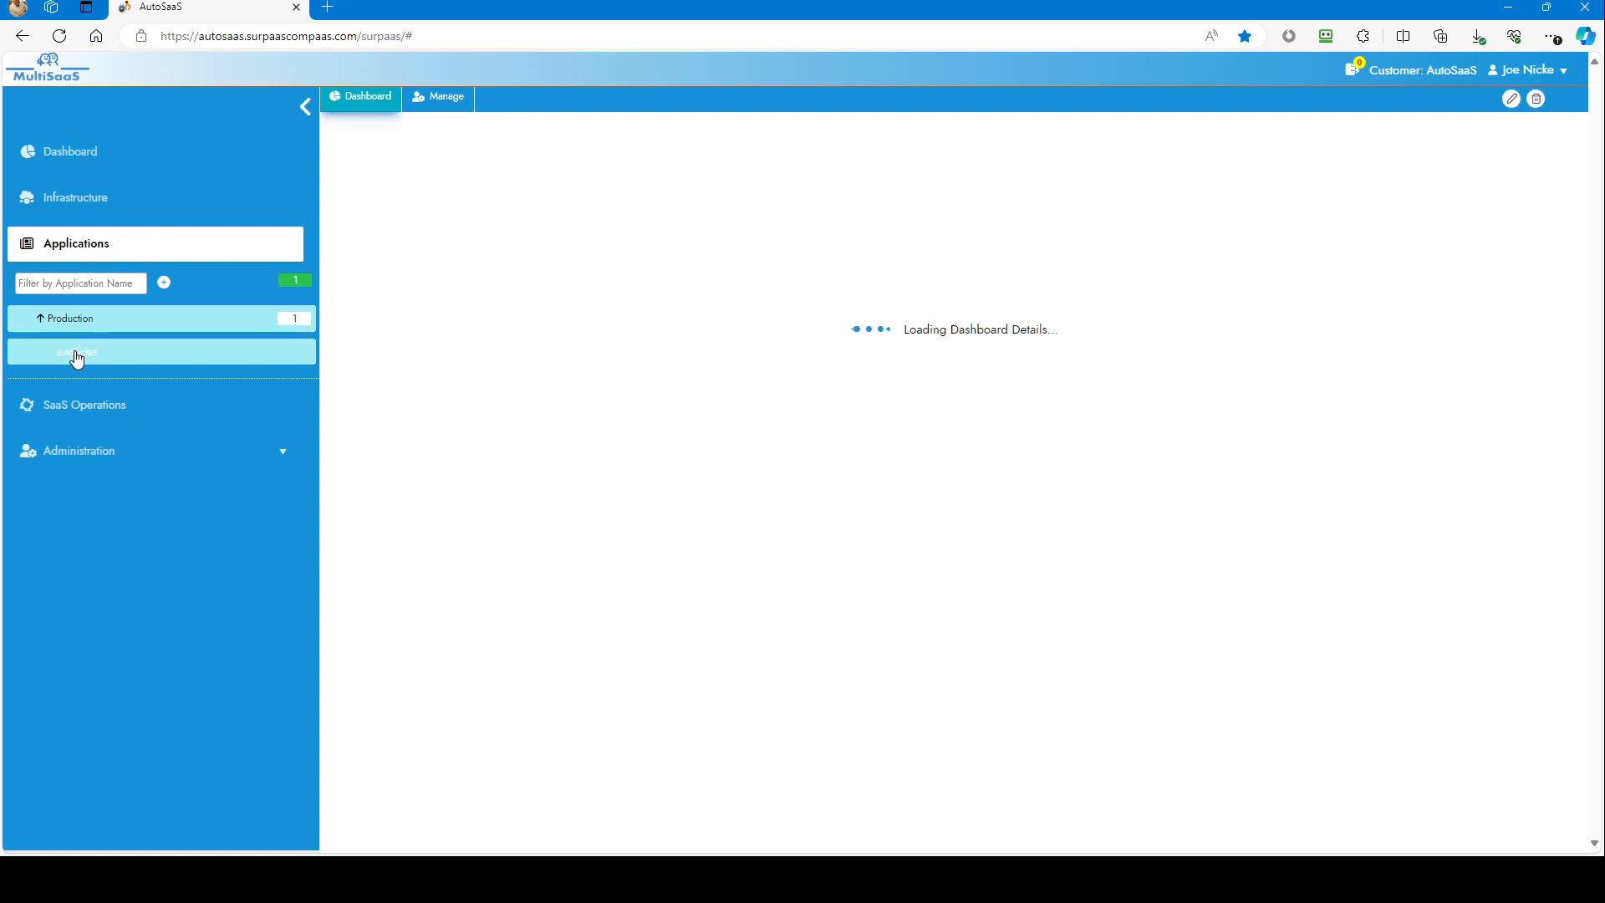
Step: Open autoTicket's Modernize > Marketizer setups and view the deployment001 setup
{"action": "left_click", "coordinate": [74, 349]}
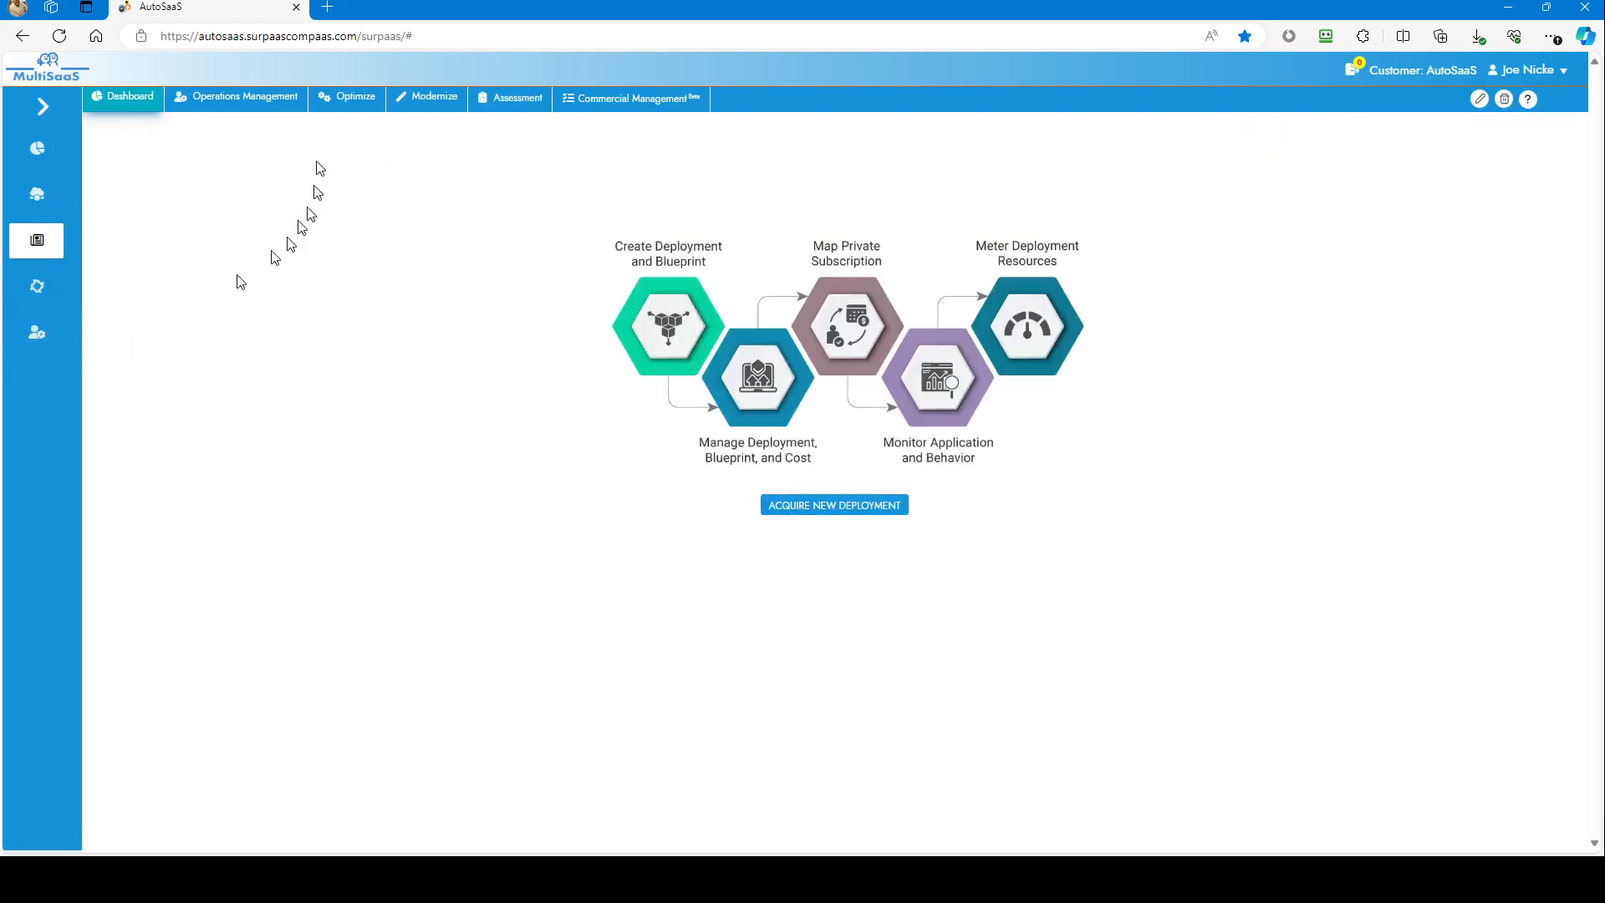
{"action": "left_click", "coordinate": [440, 99]}
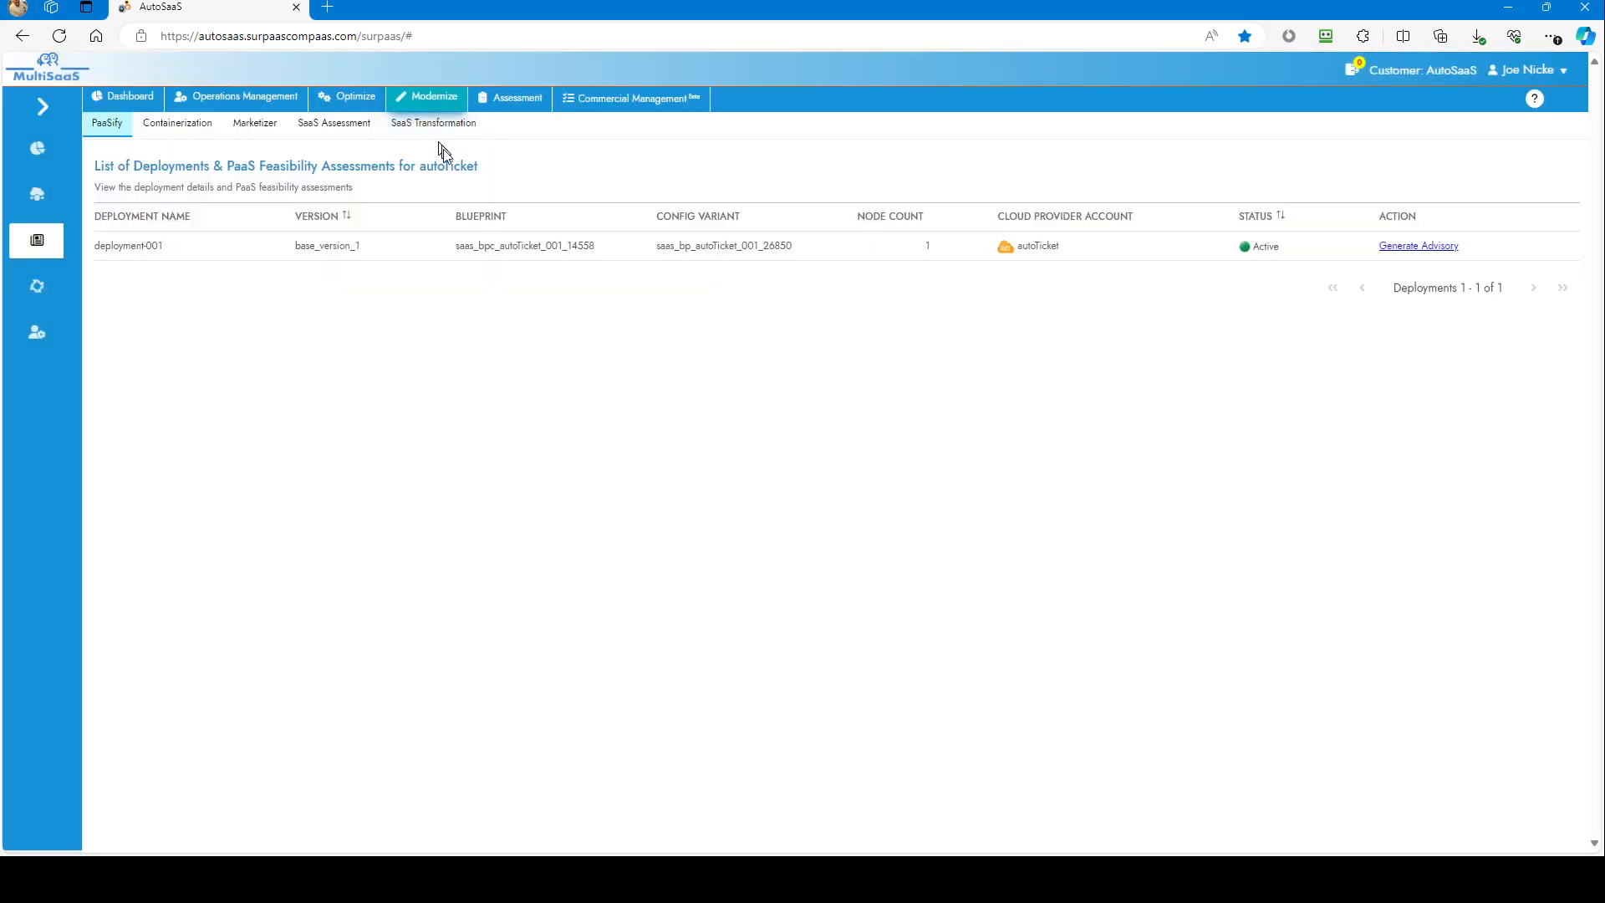
{"action": "left_click", "coordinate": [268, 124]}
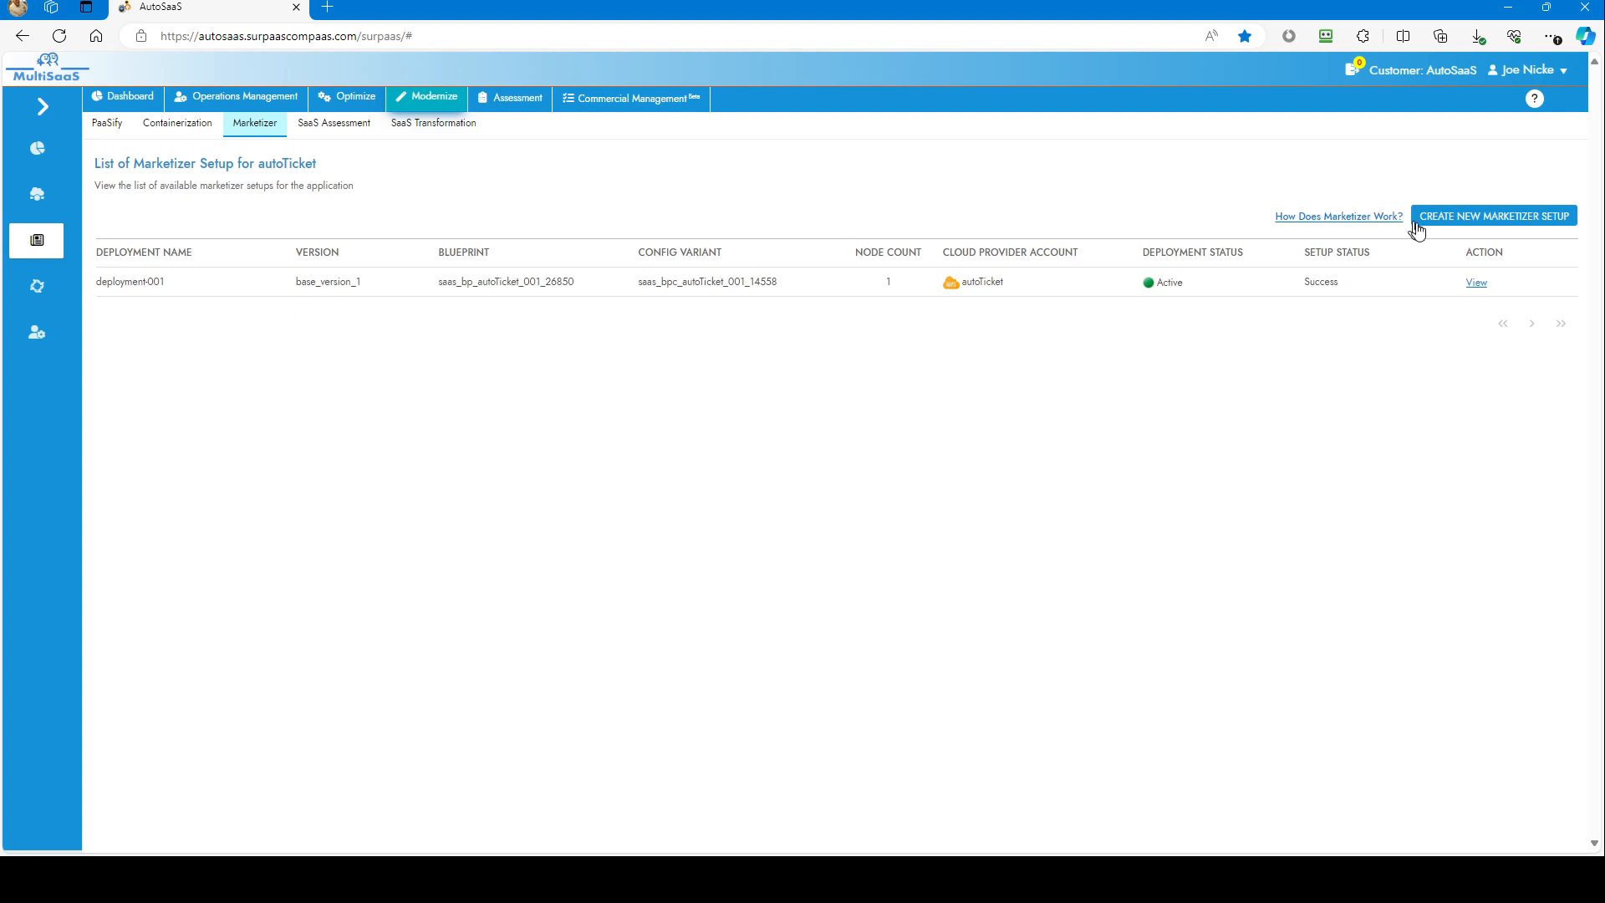
{"action": "left_click", "coordinate": [1477, 284]}
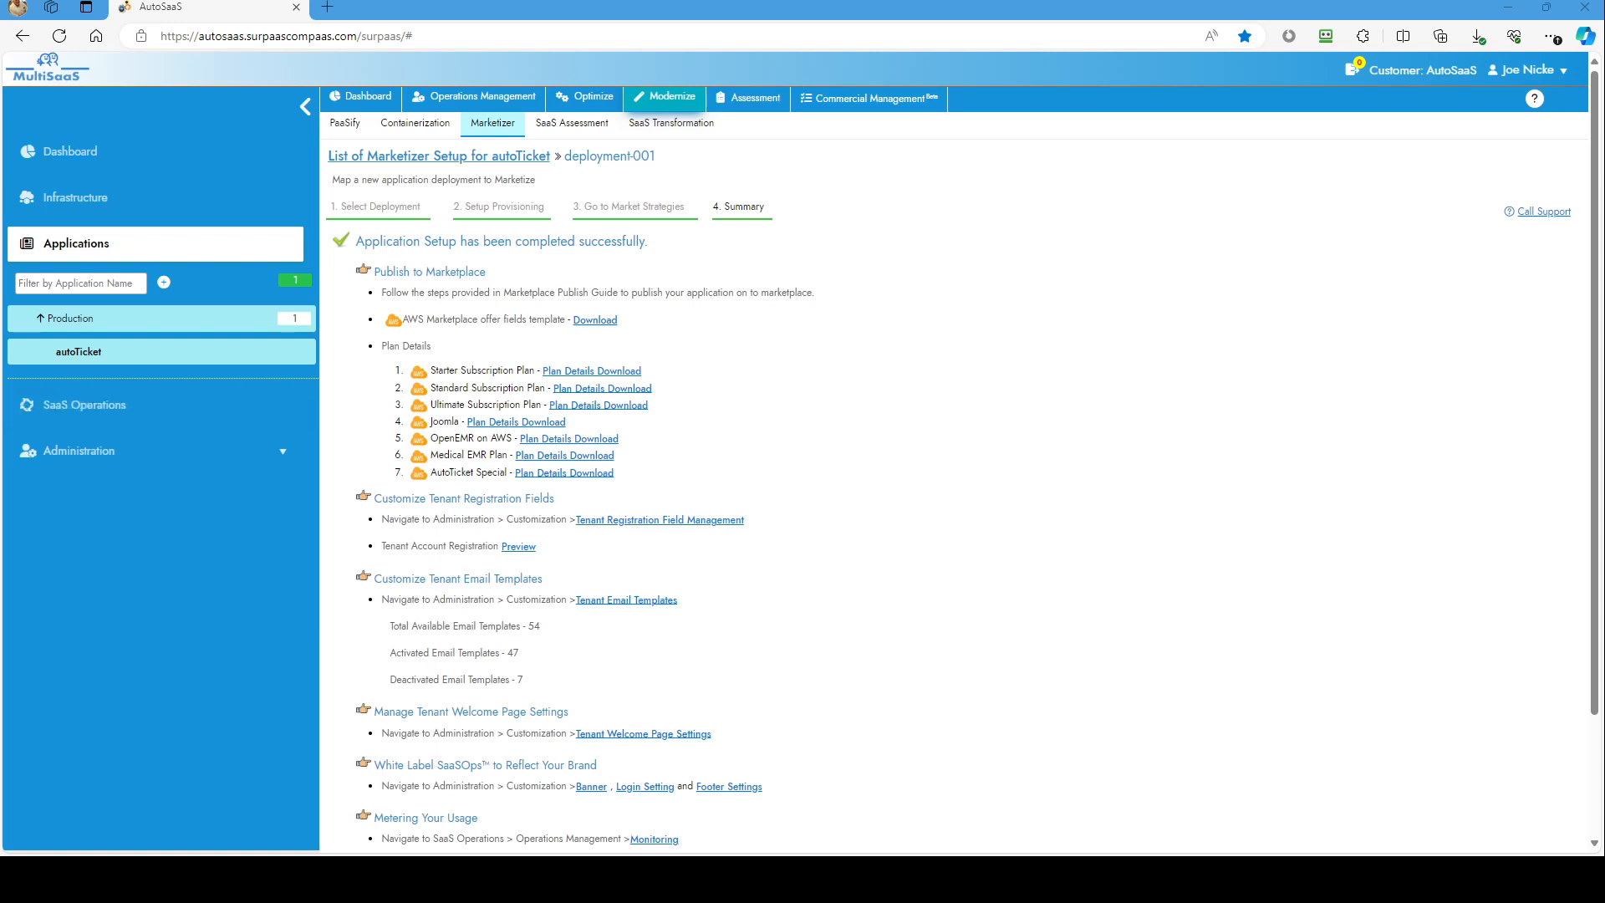
Step: Return to Select Deployment and show SaaSAgentServer's 100% SaaSOps service installation status
{"action": "left_click", "coordinate": [388, 208]}
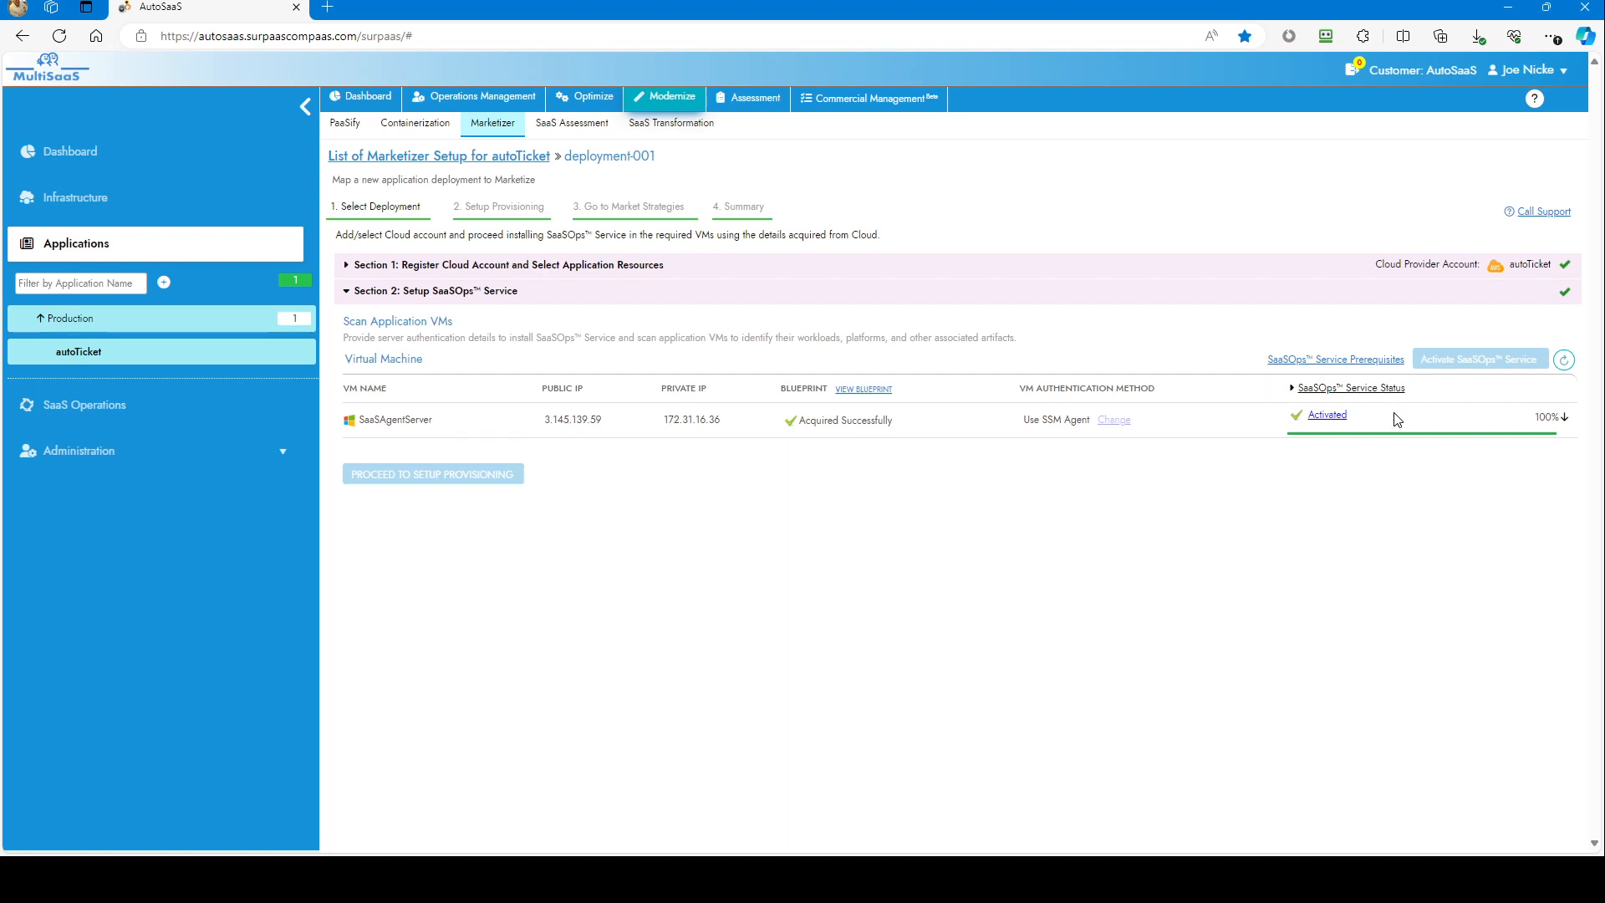
{"action": "left_click", "coordinate": [1564, 422]}
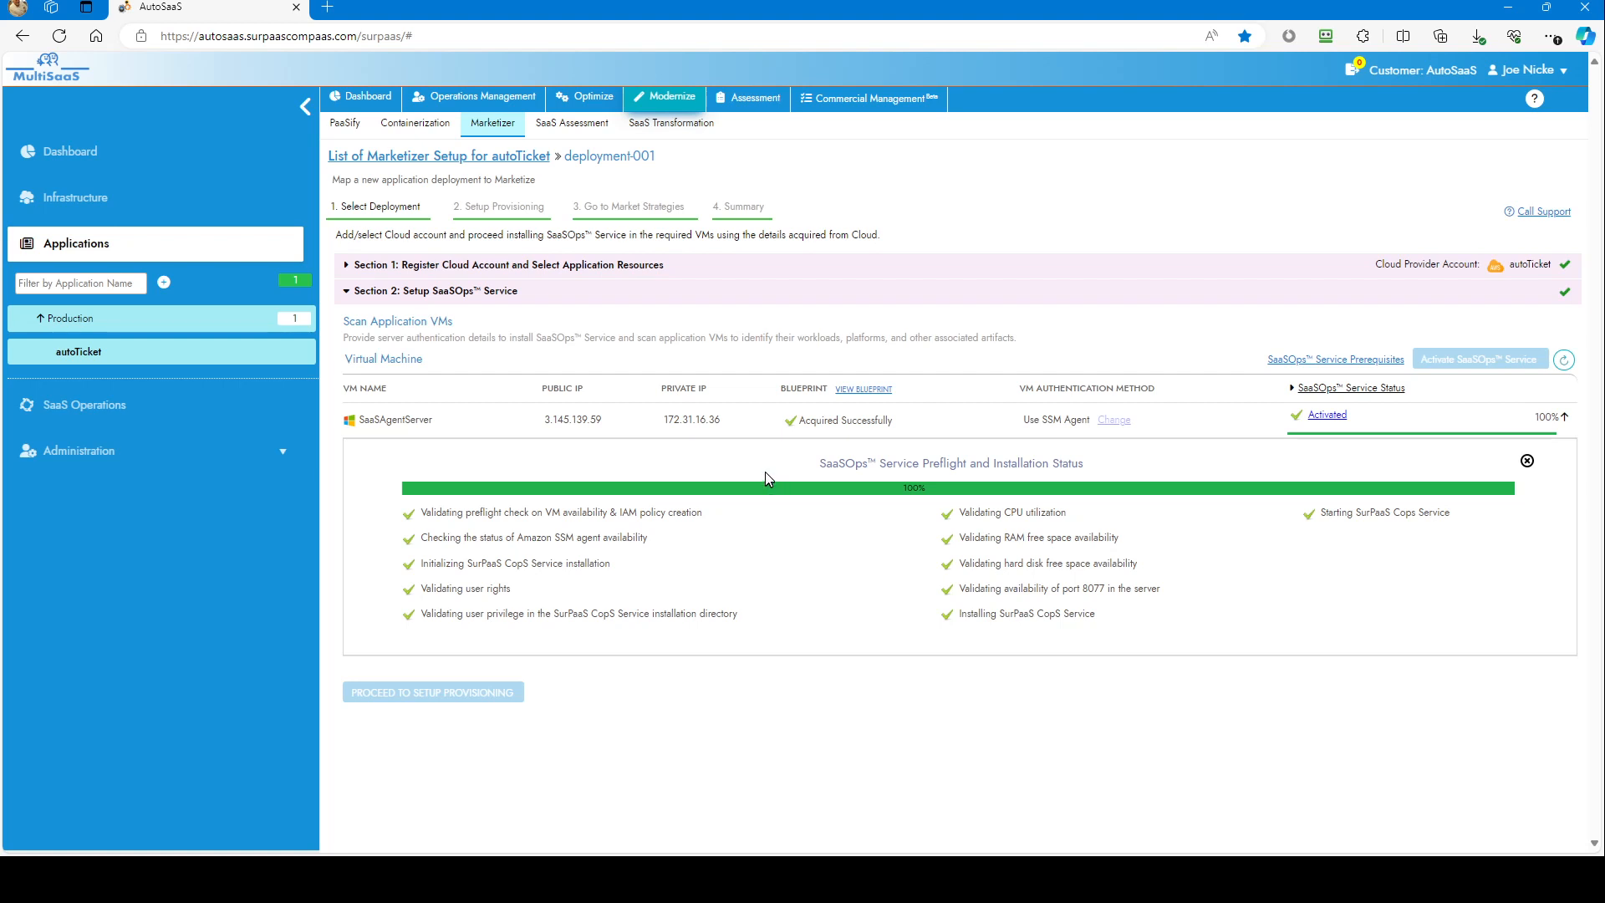
Step: Go to the Setup Provisioning step to see the ServerNode-Lightsail SaaSBox
{"action": "left_click", "coordinate": [511, 215]}
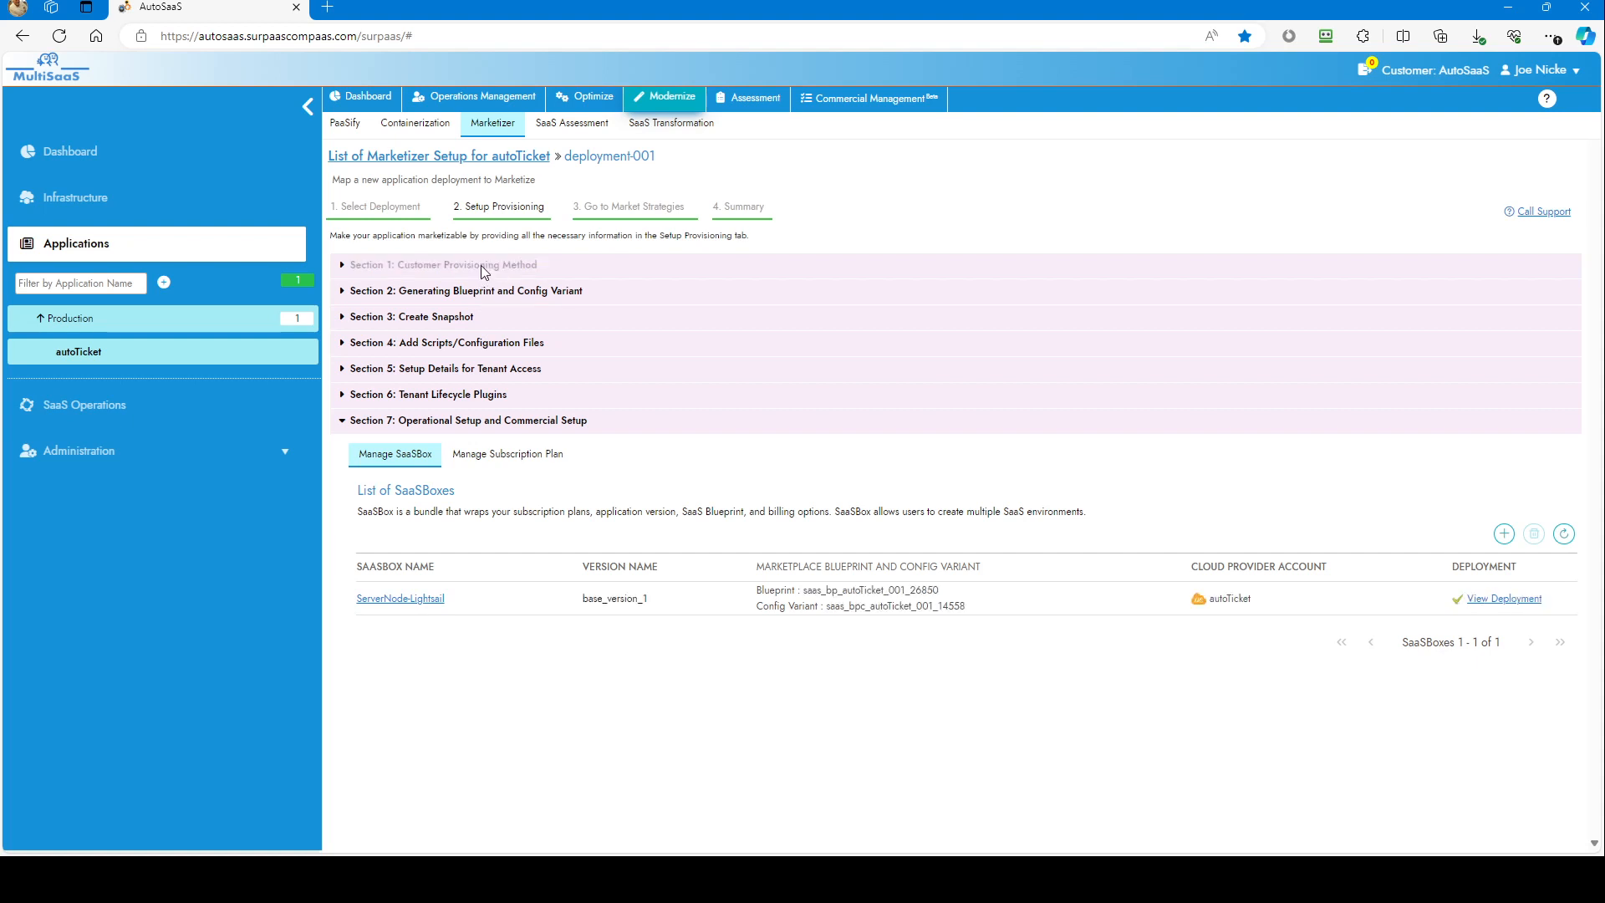
Step: Expand the customer provisioning, blueprint/config variant, and scripts/configuration files sections in turn
{"action": "left_click", "coordinate": [482, 268]}
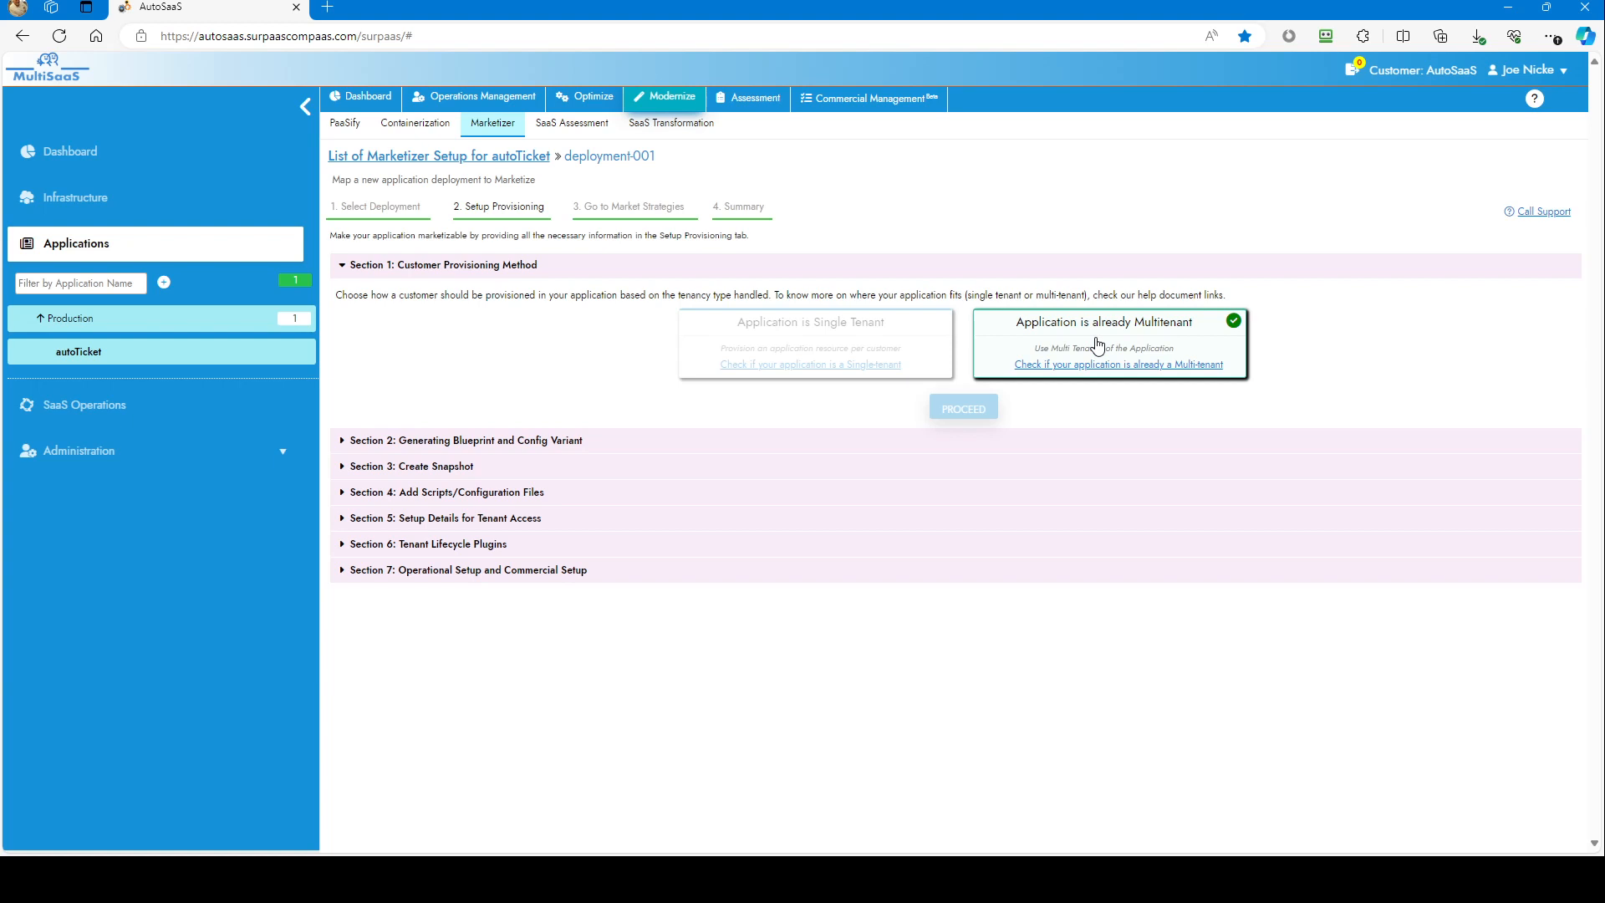
{"action": "left_click", "coordinate": [533, 441]}
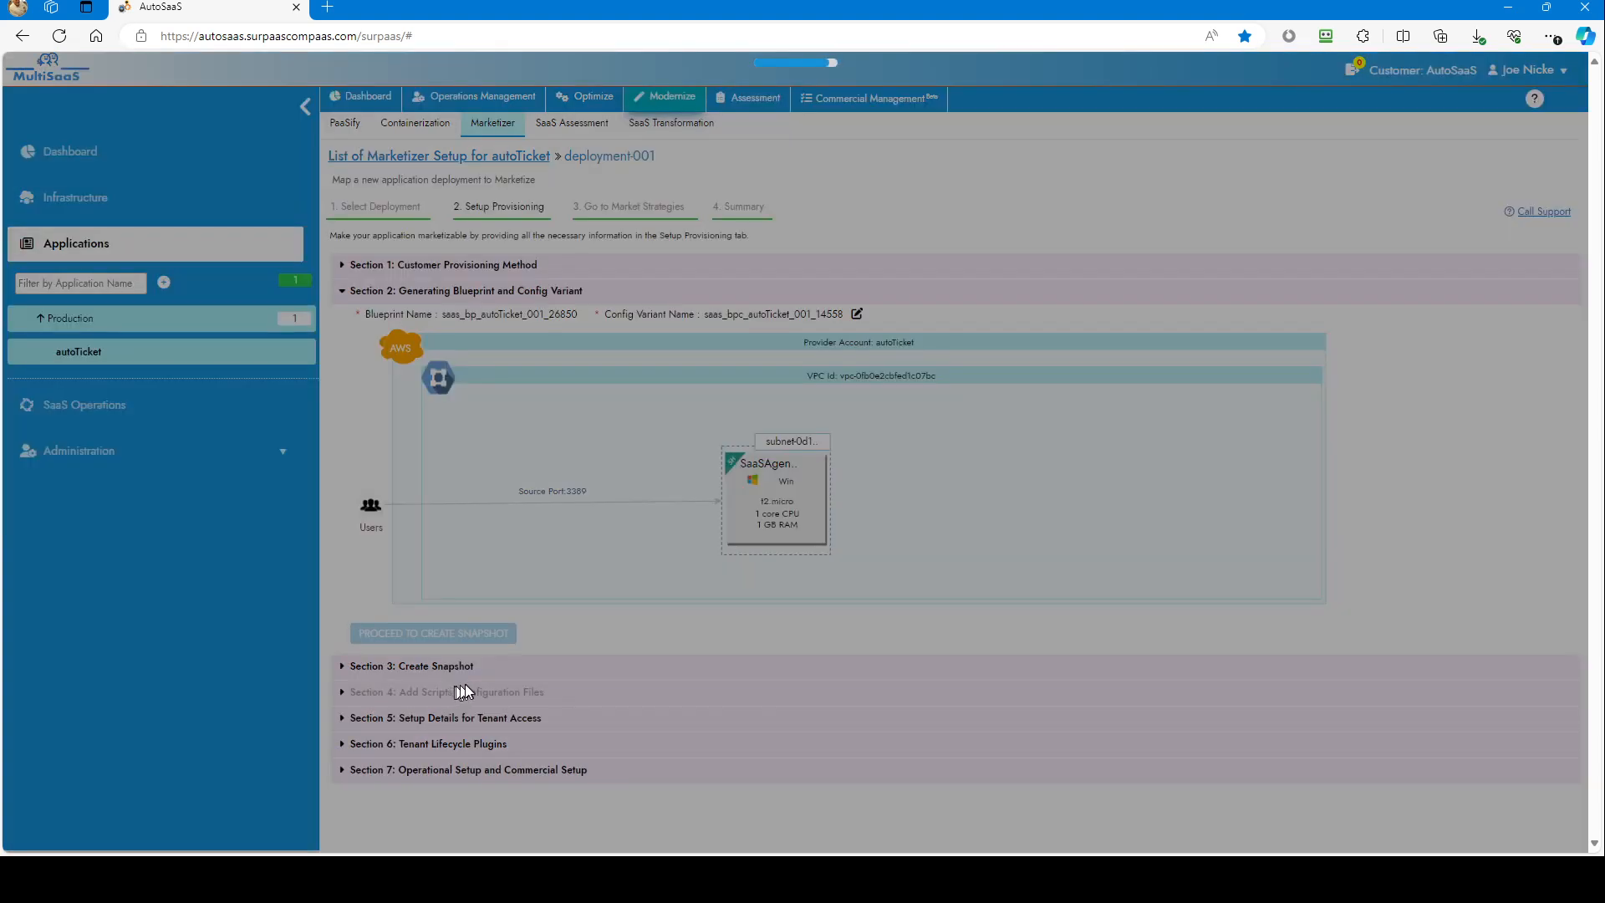
{"action": "left_click", "coordinate": [450, 691]}
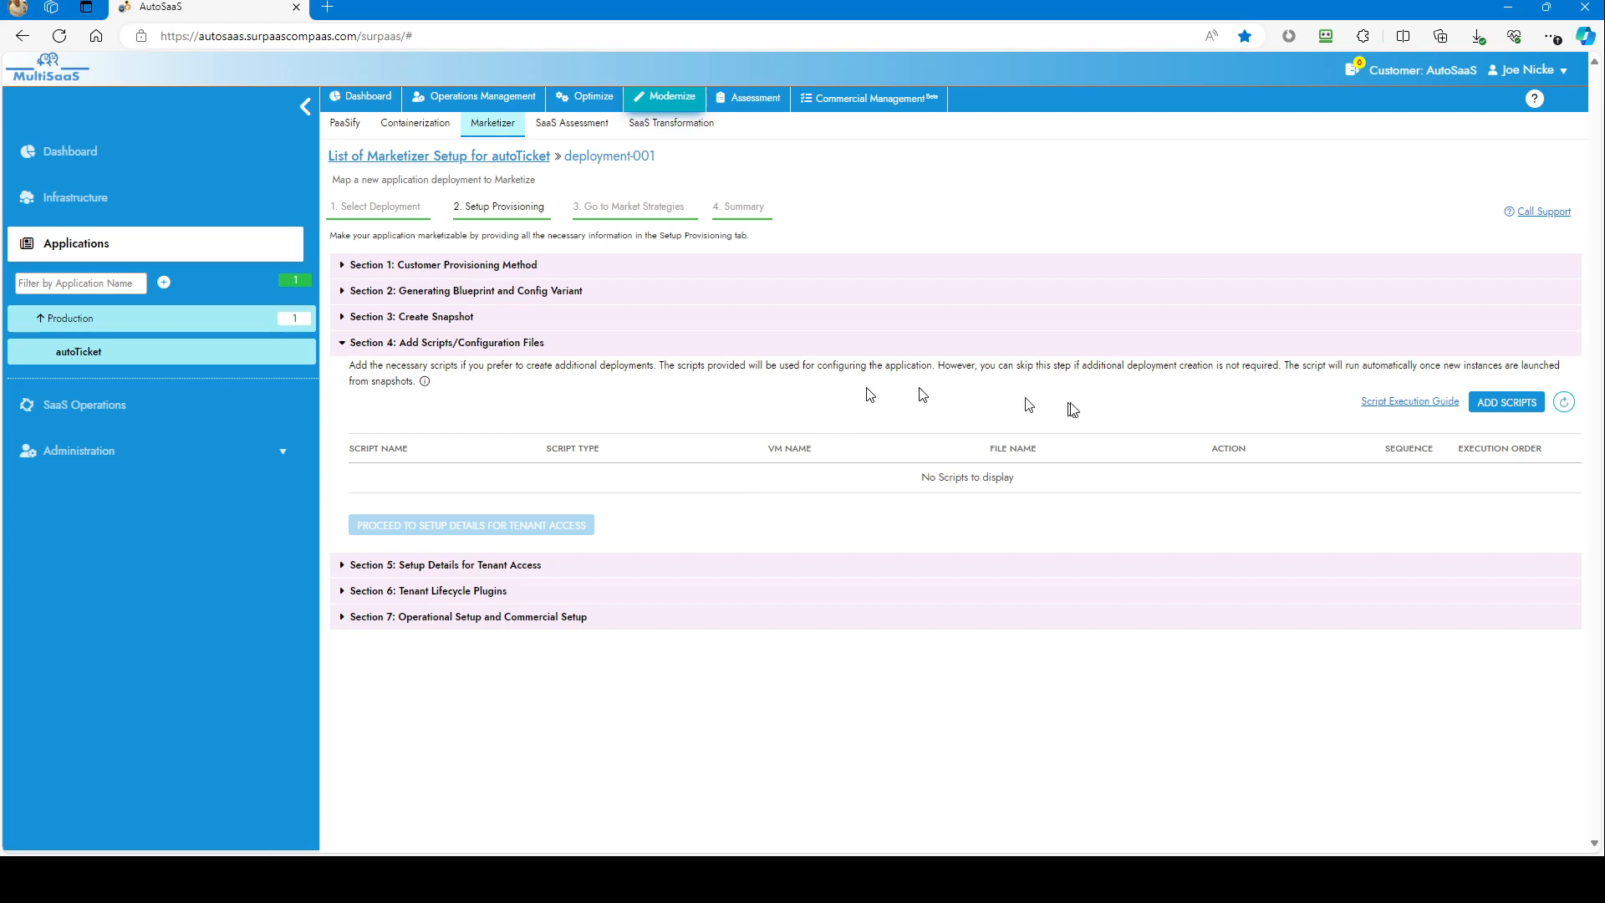
{"action": "left_click", "coordinate": [1488, 403]}
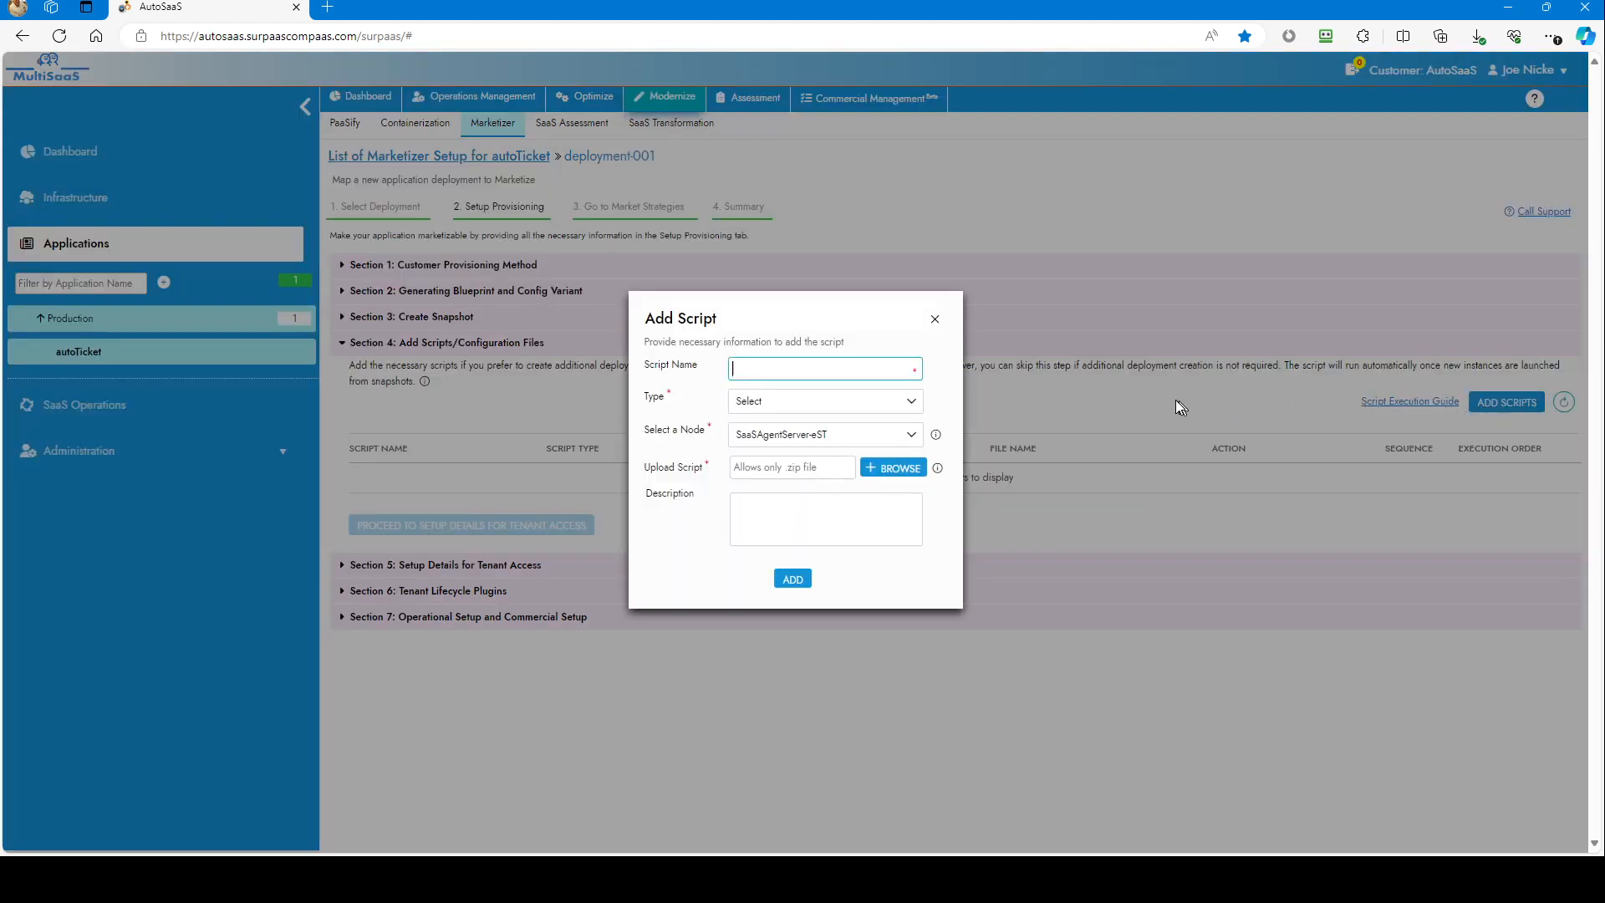
{"action": "left_click", "coordinate": [916, 409]}
{"action": "left_click", "coordinate": [917, 409]}
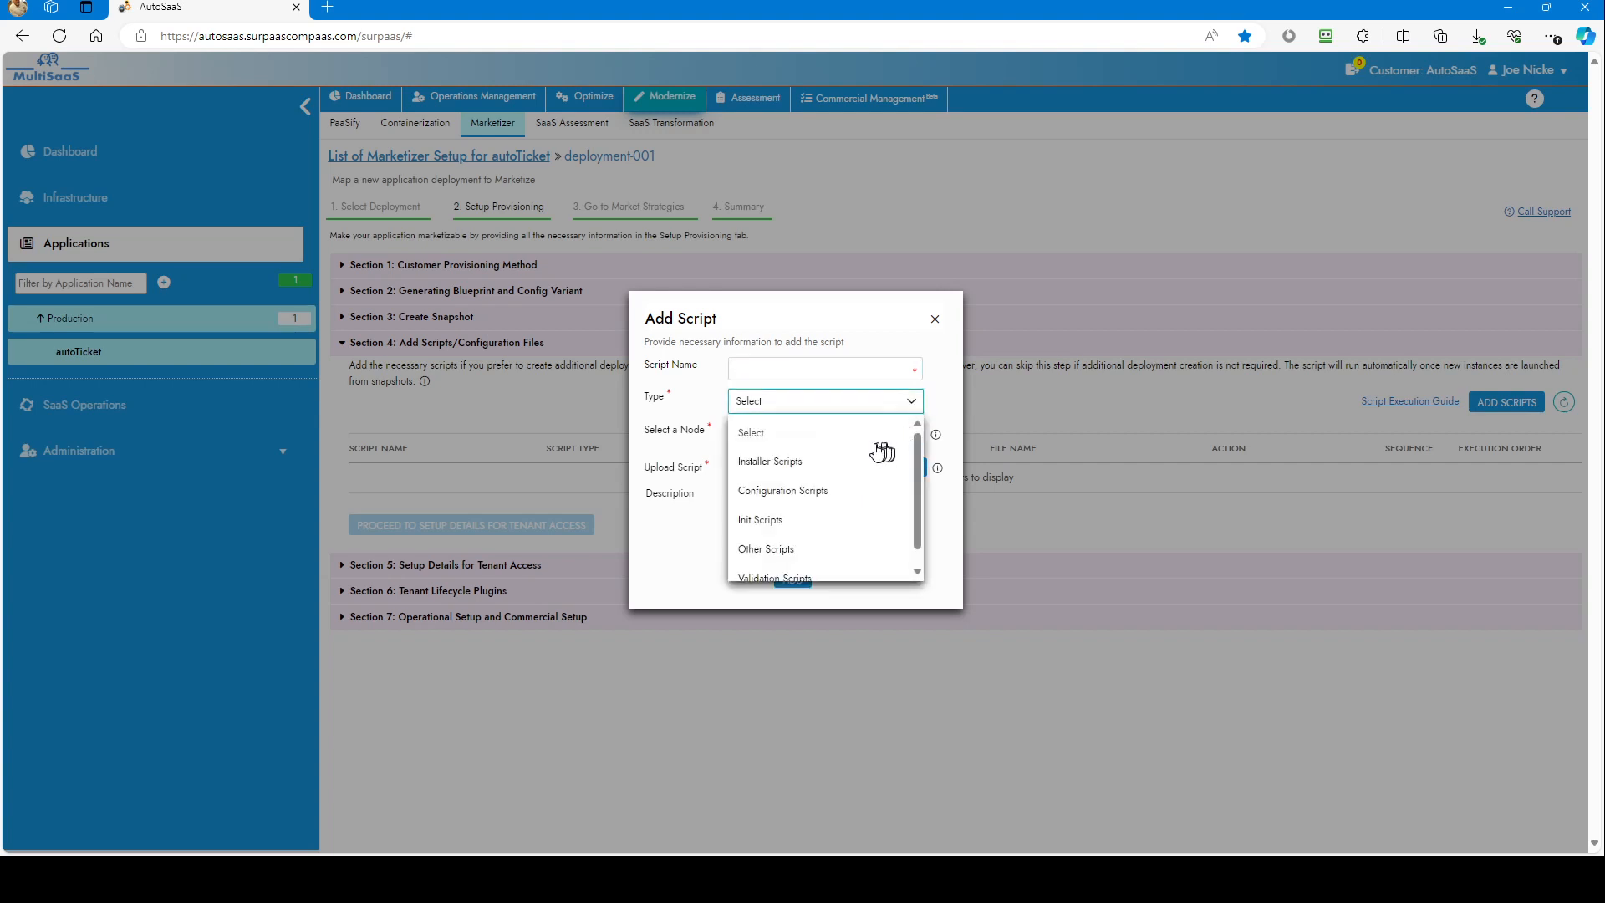
{"action": "scroll", "coordinate": [861, 454], "scroll_direction": "down", "scroll_amount": 1}
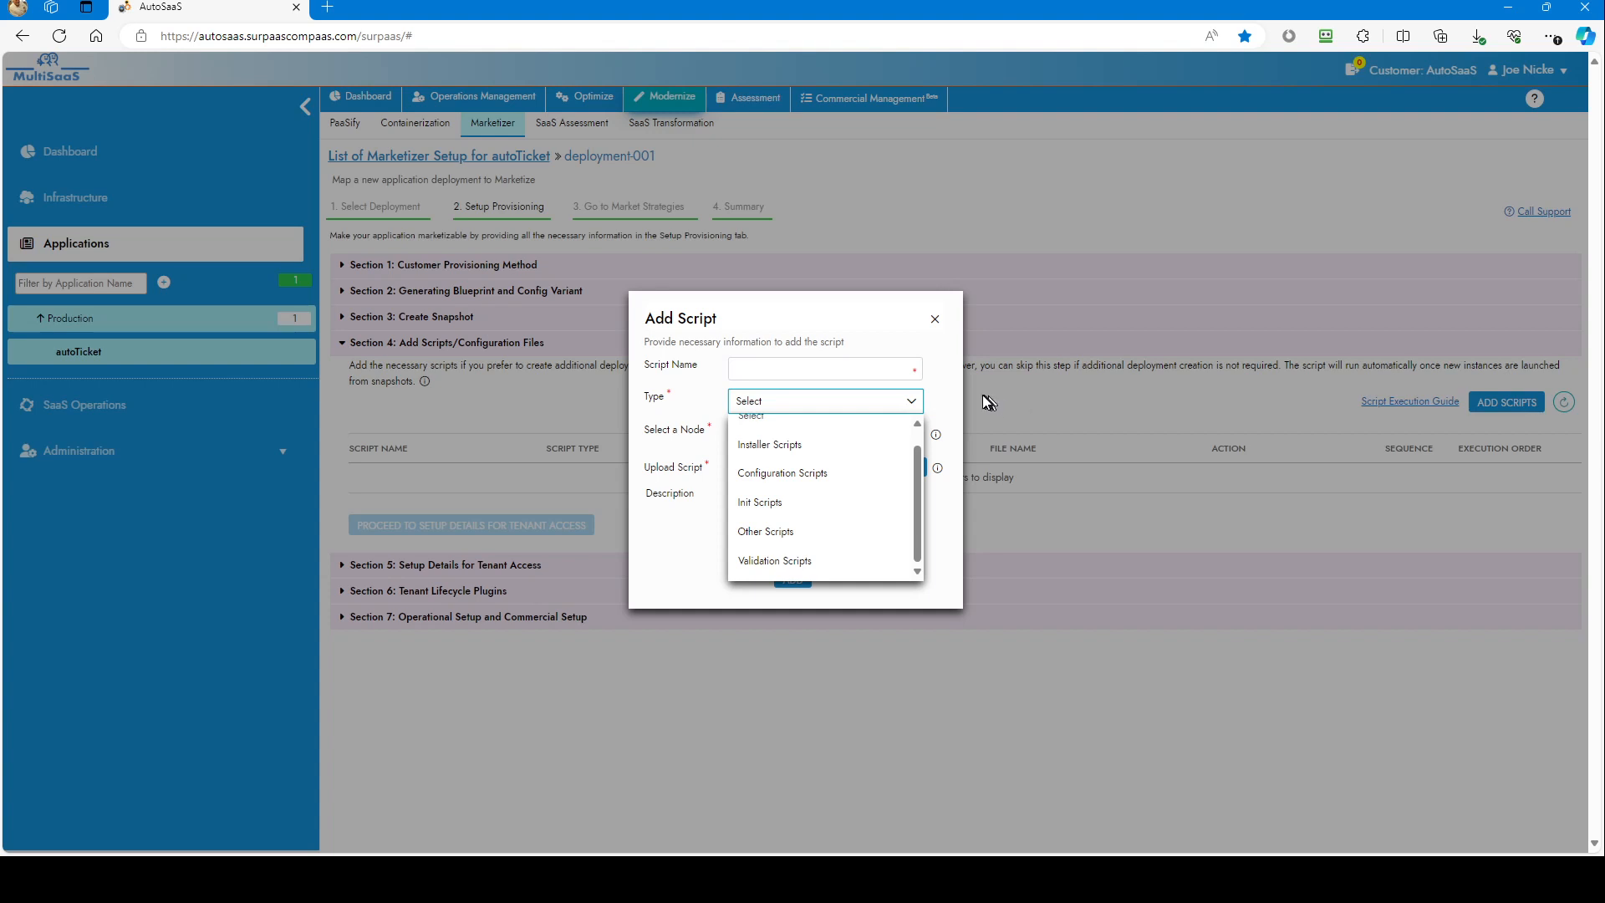
{"action": "left_click", "coordinate": [936, 320]}
{"action": "left_click", "coordinate": [936, 320]}
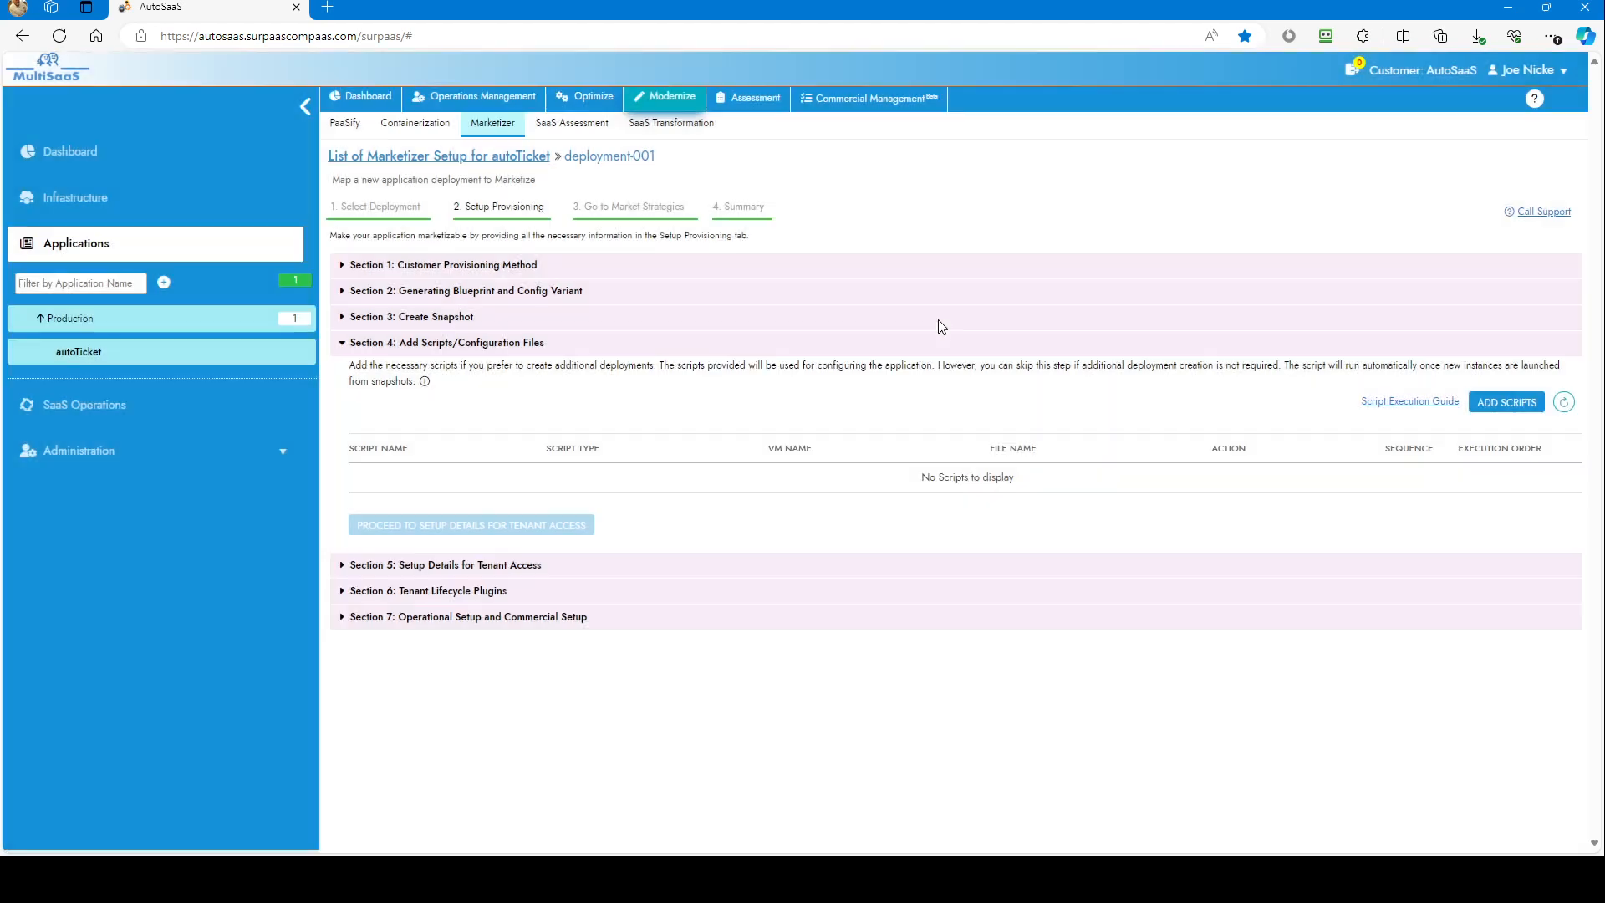
{"action": "left_click", "coordinate": [515, 565]}
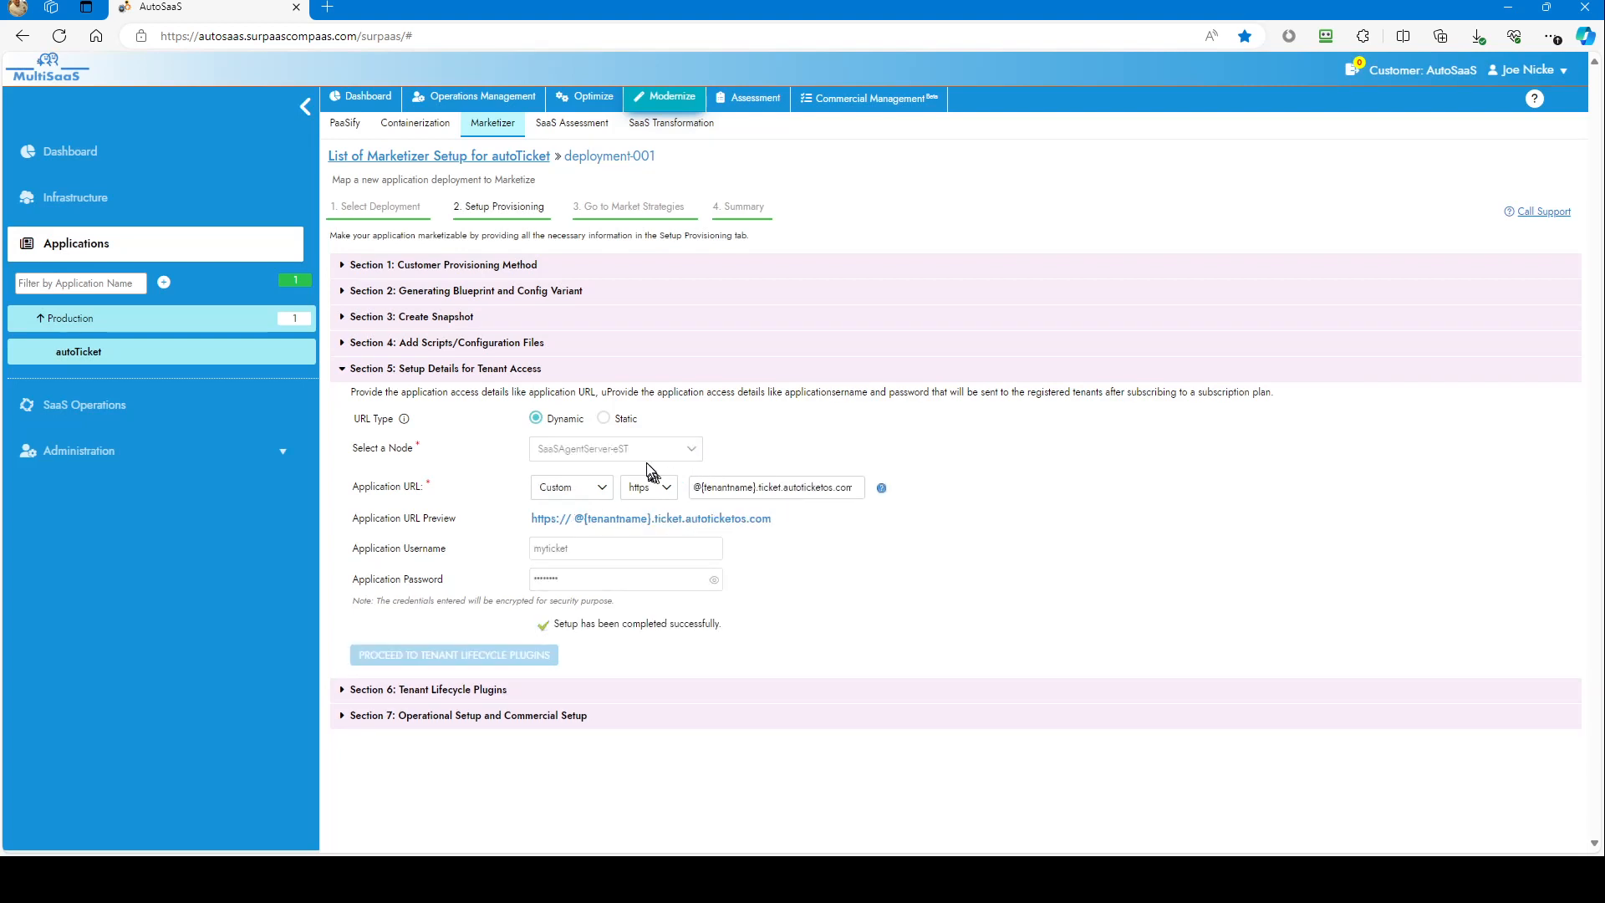
{"action": "left_click", "coordinate": [605, 494]}
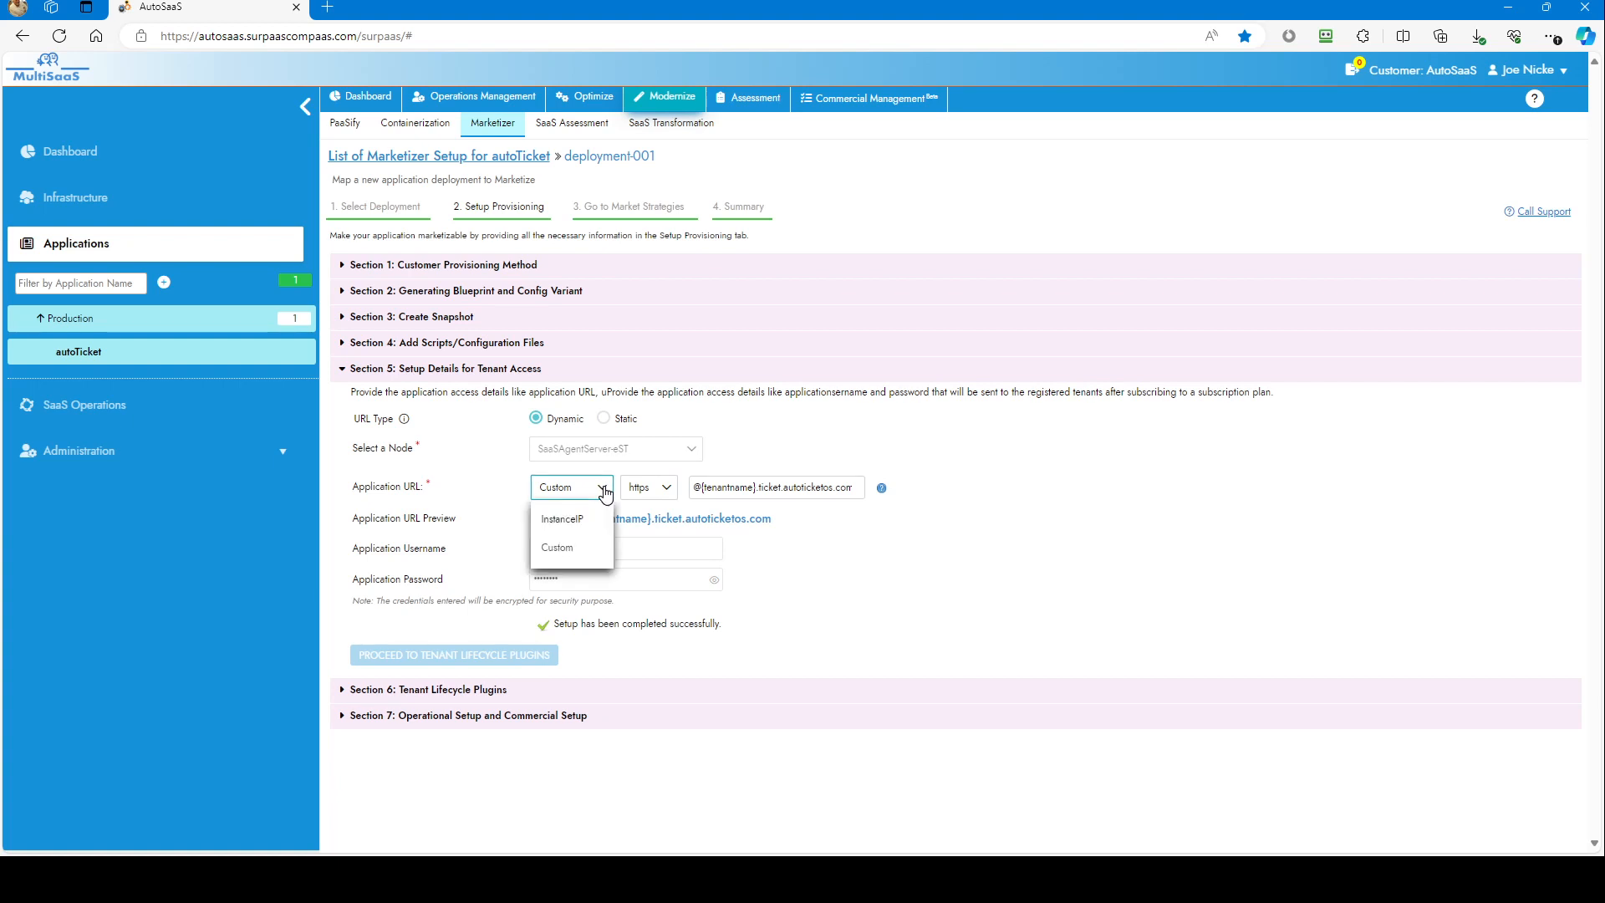
{"action": "left_click", "coordinate": [606, 494]}
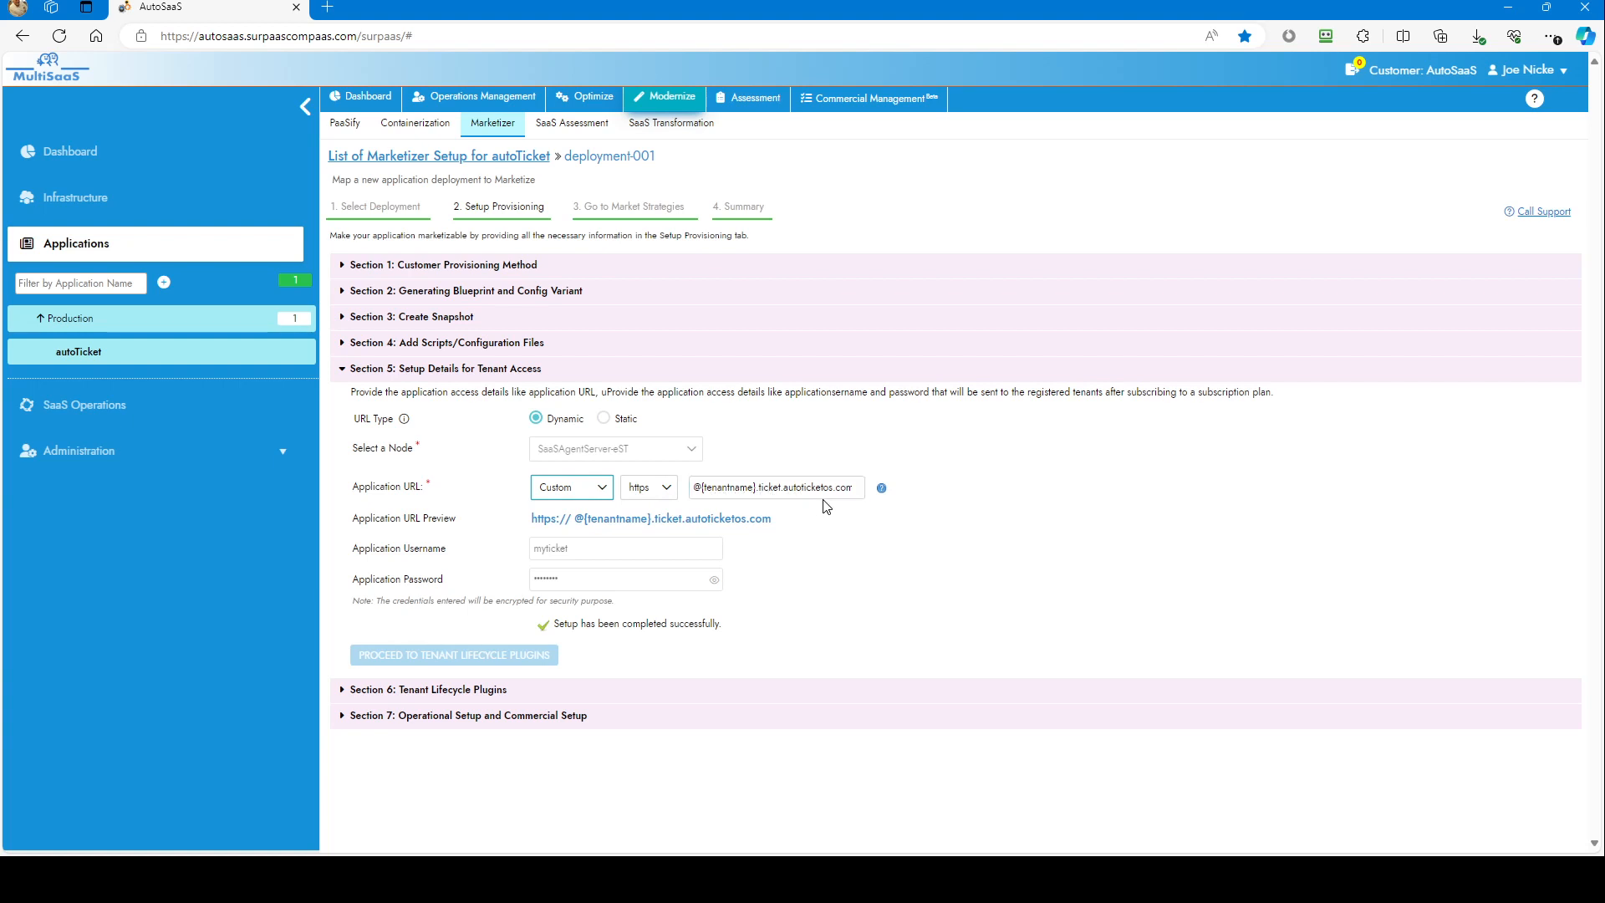
{"action": "left_click", "coordinate": [853, 491]}
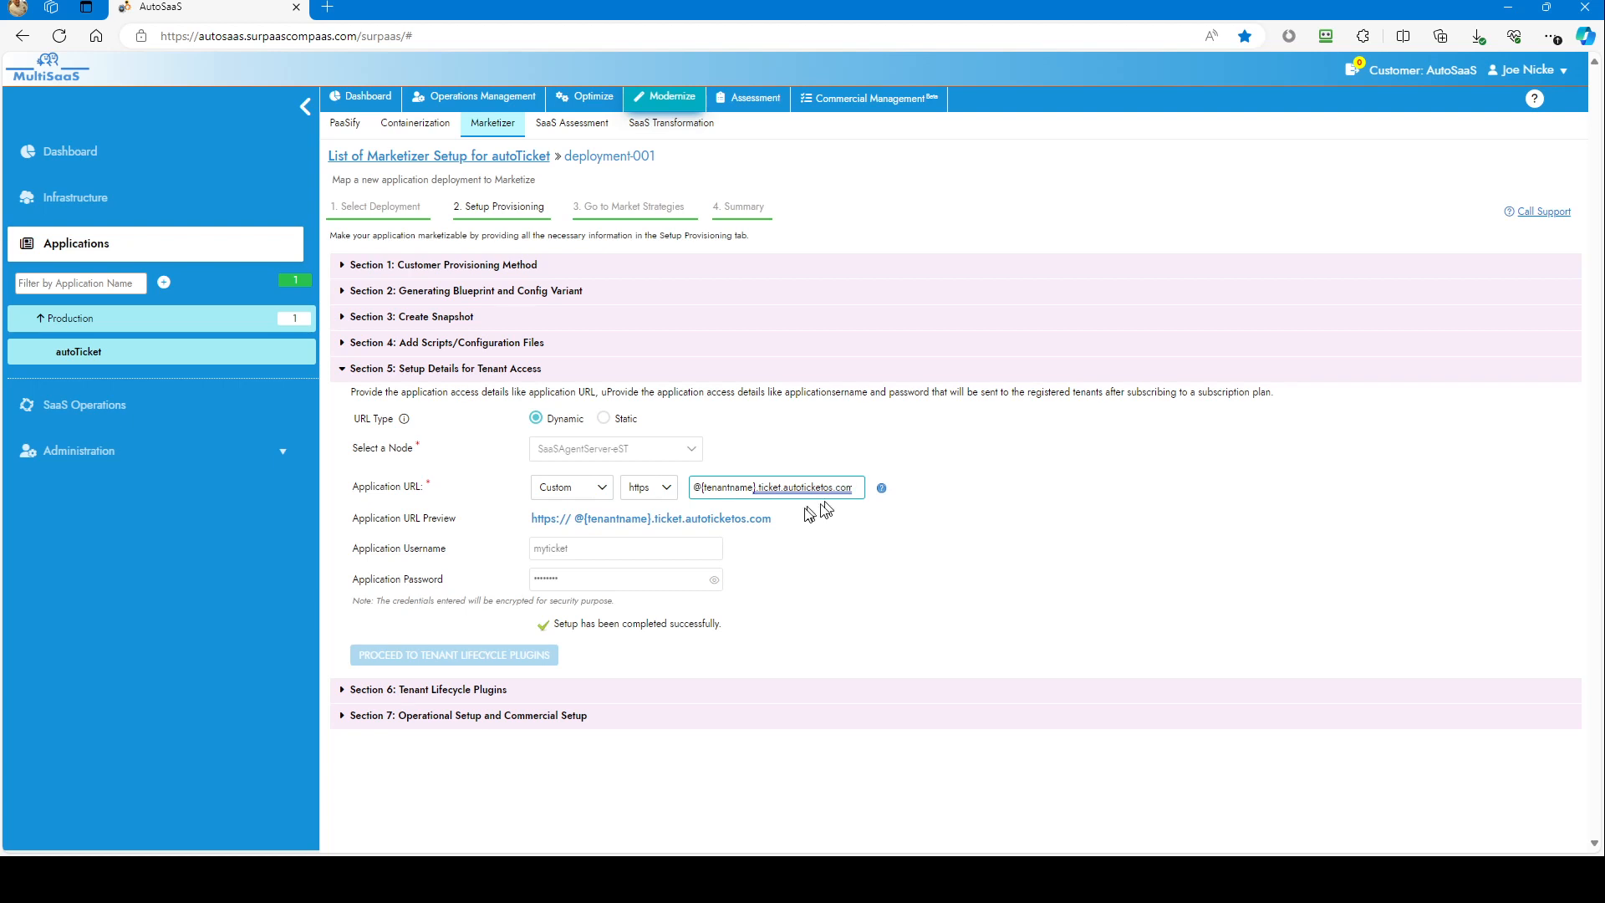
{"action": "double_click", "coordinate": [753, 490]}
{"action": "left_click", "coordinate": [827, 513]}
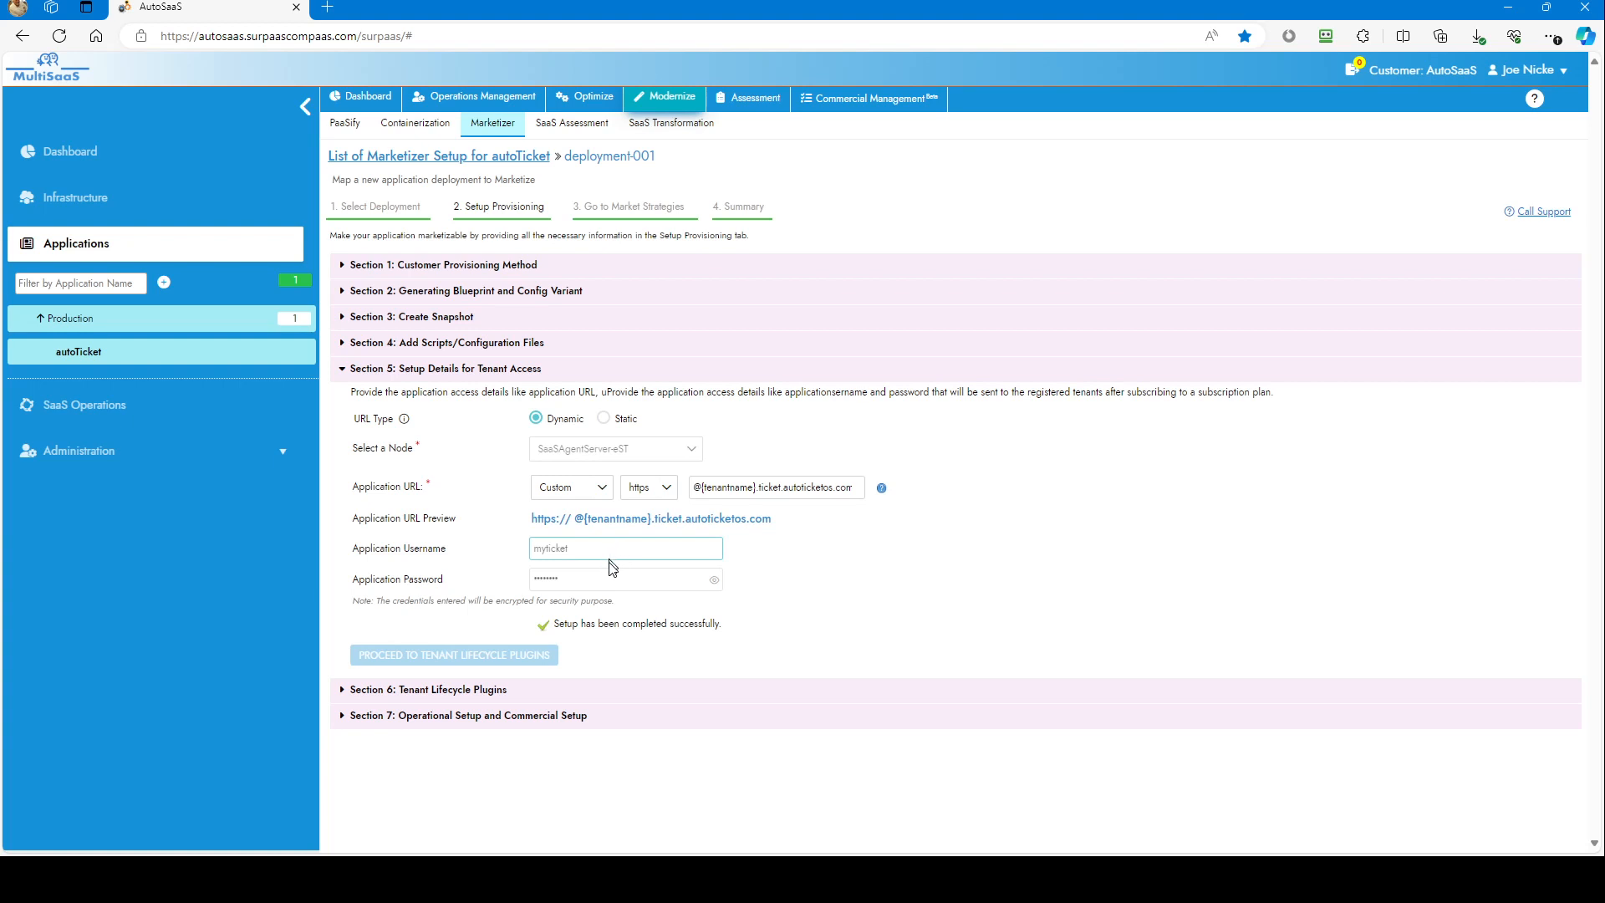
Step: Check the uploadable tenant lifecycle plugins, then expand Section 7: Operational and Commercial Setup
{"action": "left_click", "coordinate": [346, 692]}
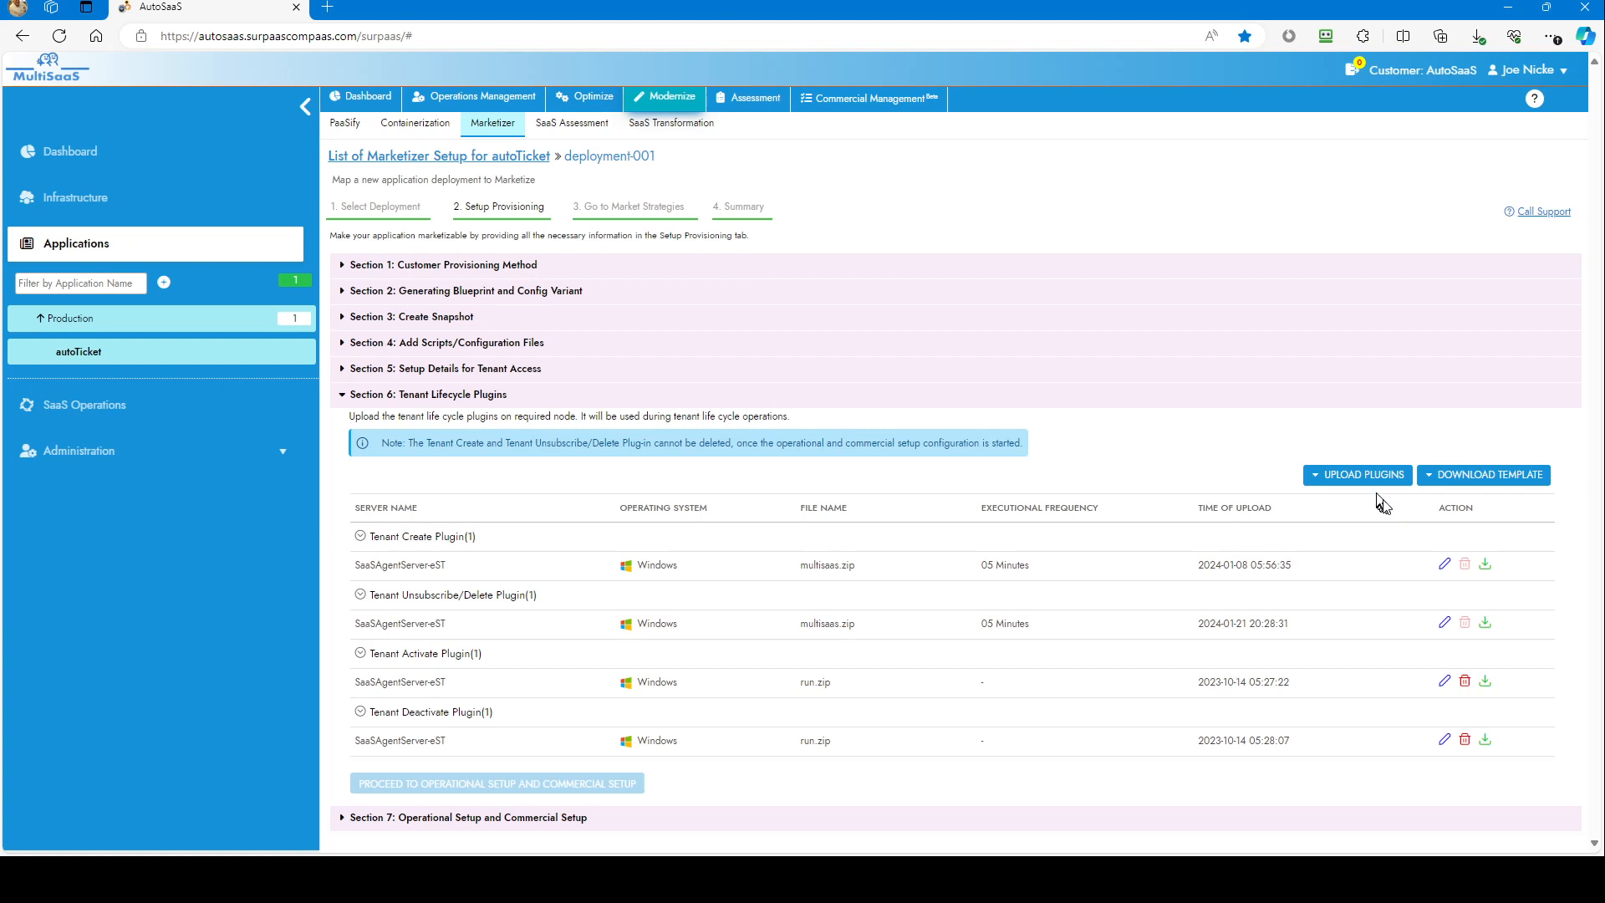
{"action": "left_click", "coordinate": [1372, 475]}
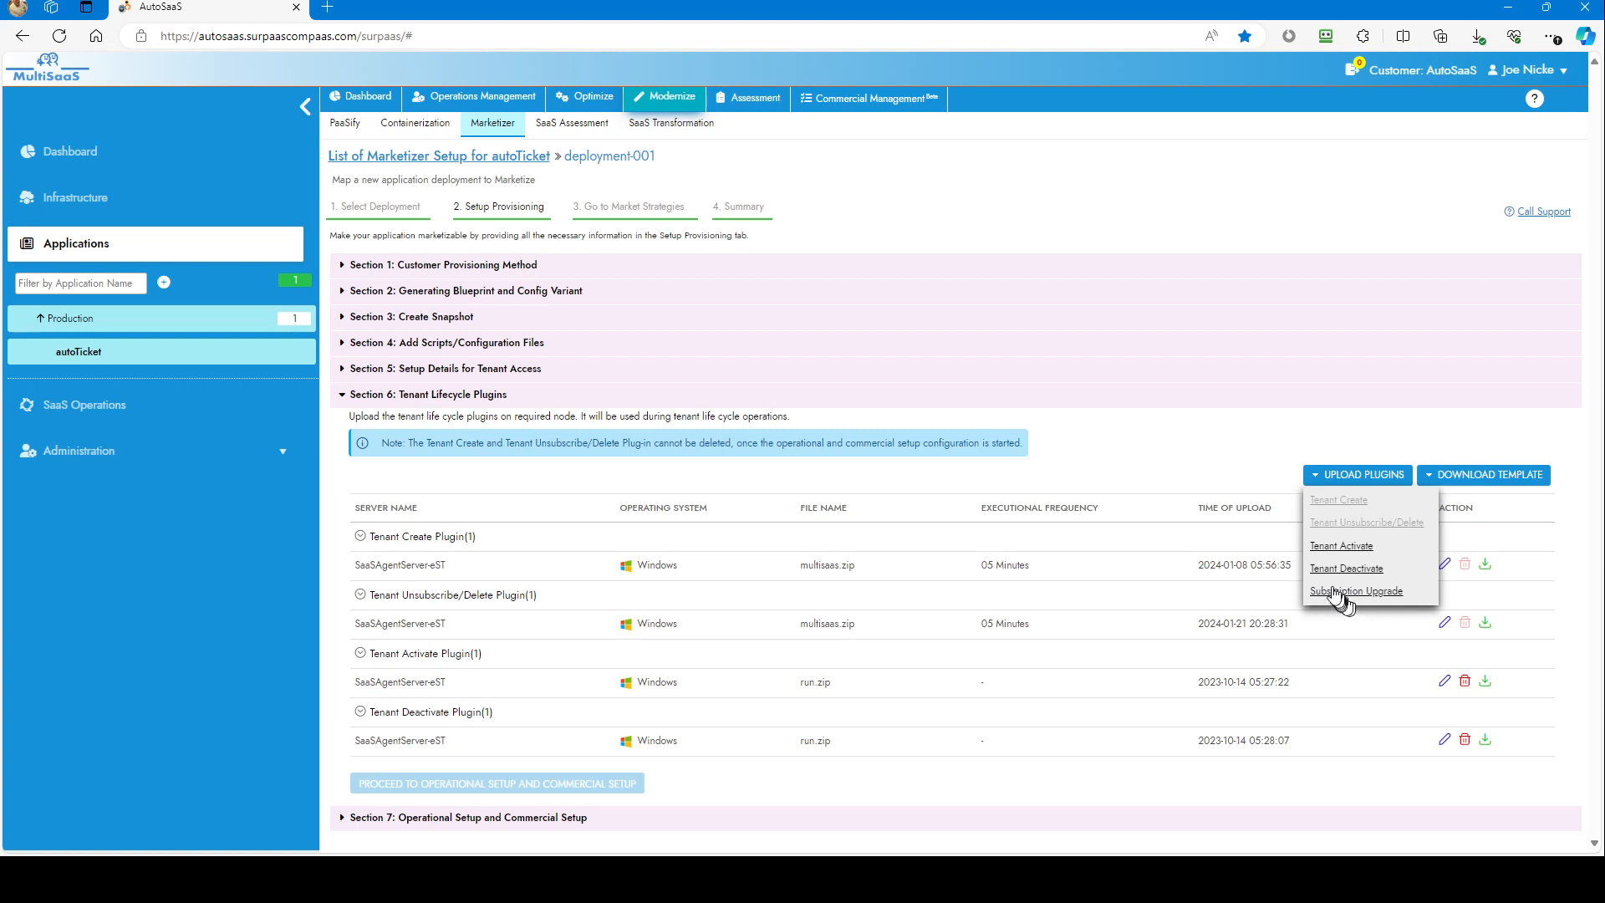
{"action": "left_click", "coordinate": [1198, 459]}
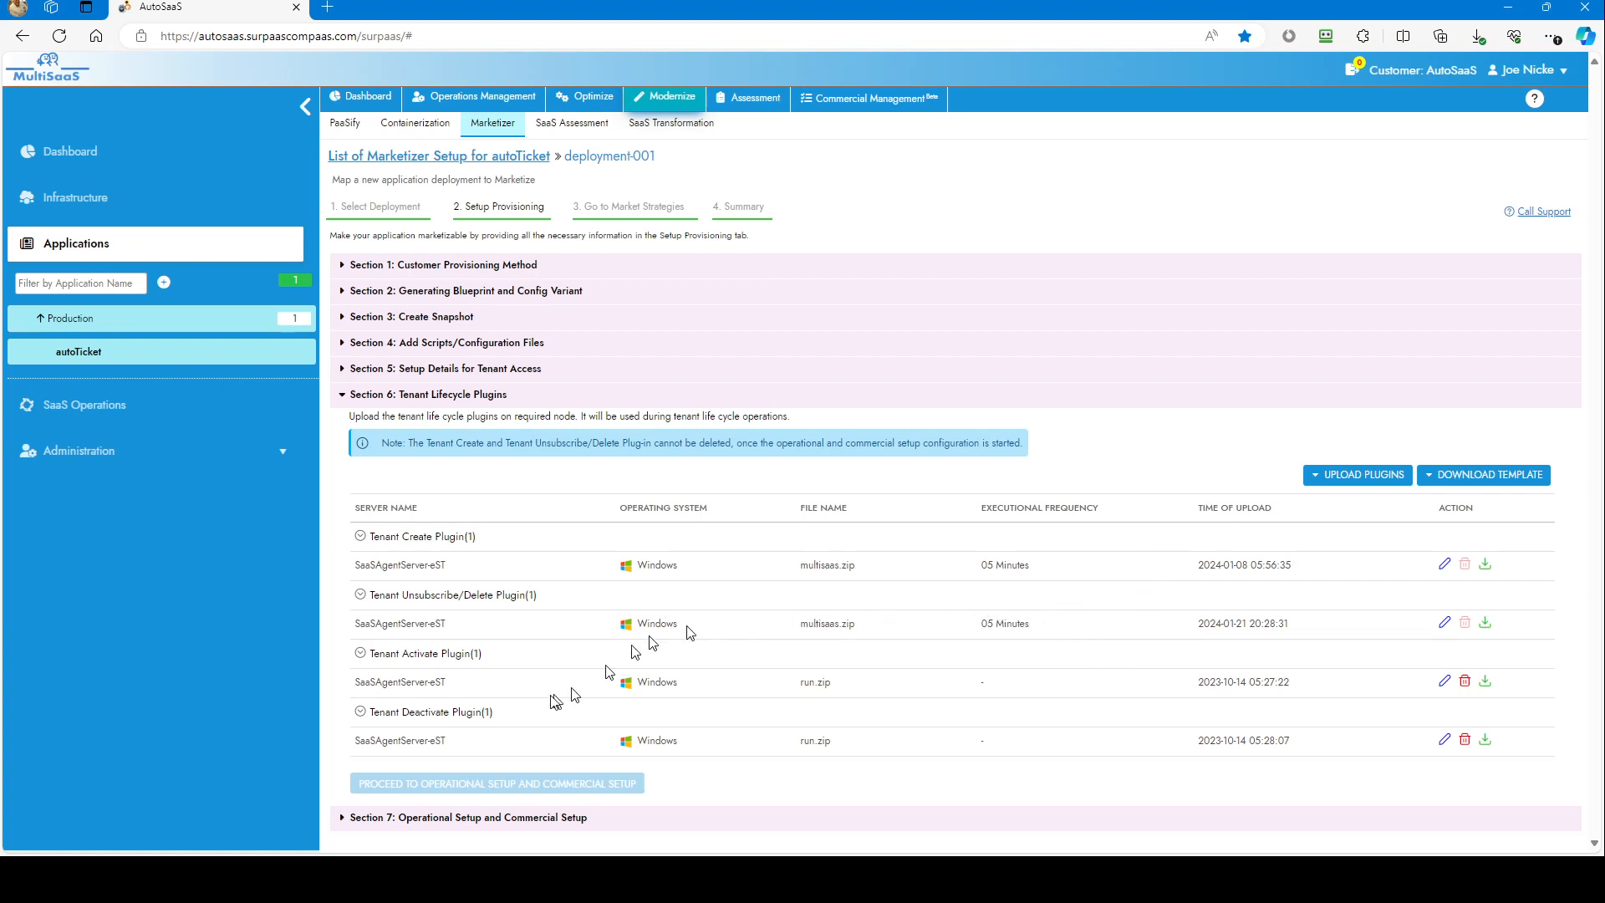
{"action": "left_click", "coordinate": [350, 818]}
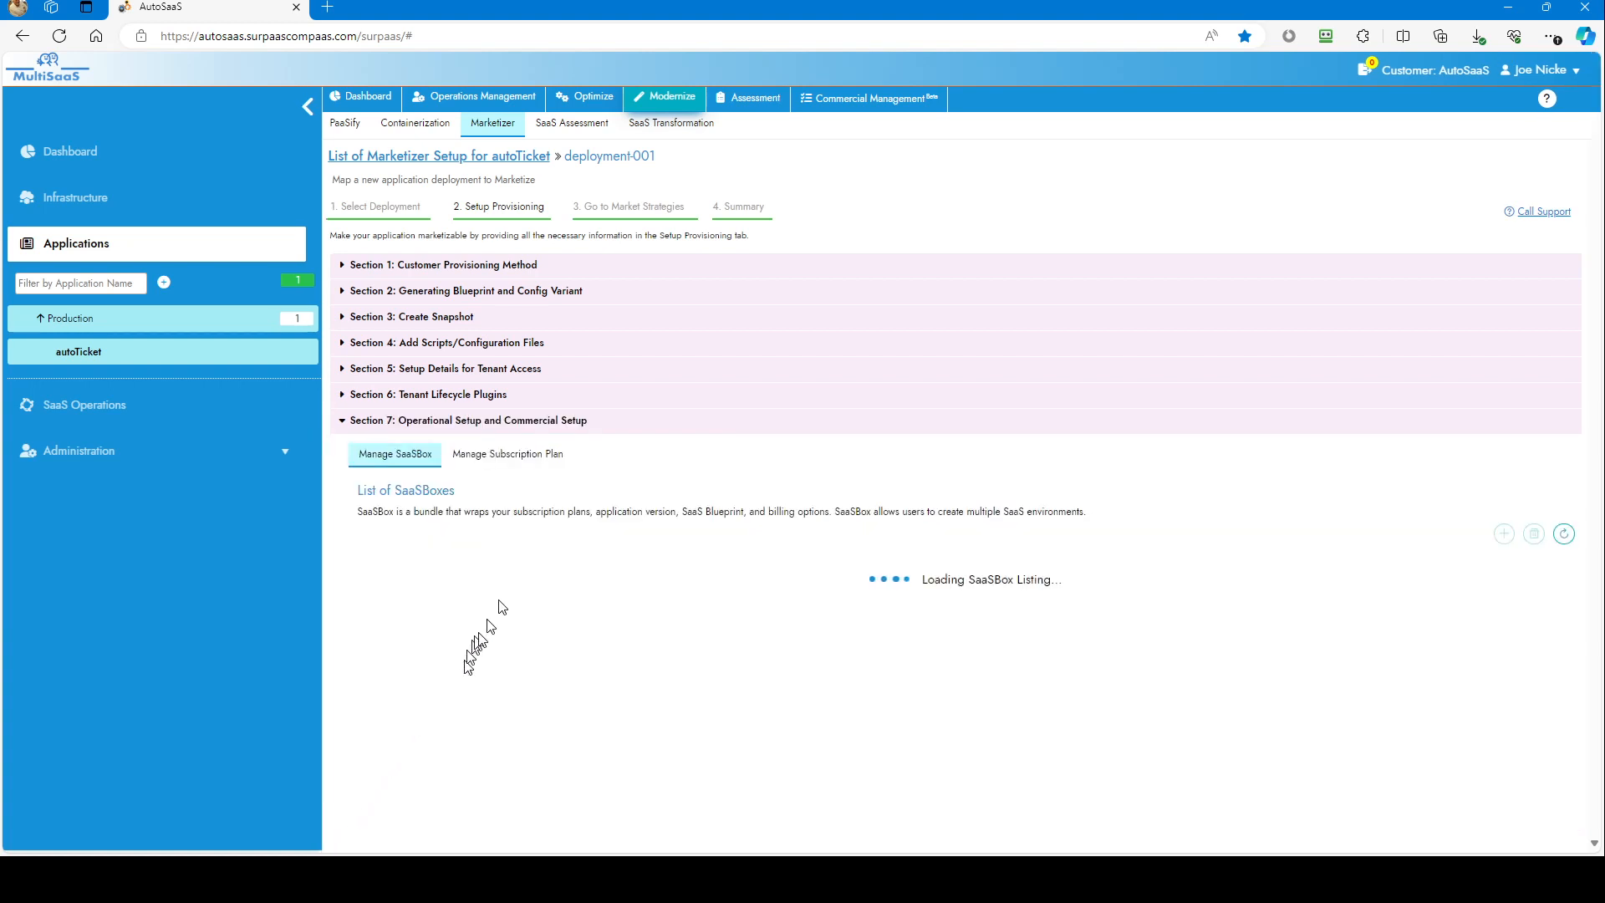
Step: List and refresh the public-tenant plans: Starter $10, Standard $40, Ultimate $90 monthly
{"action": "left_click", "coordinate": [518, 455]}
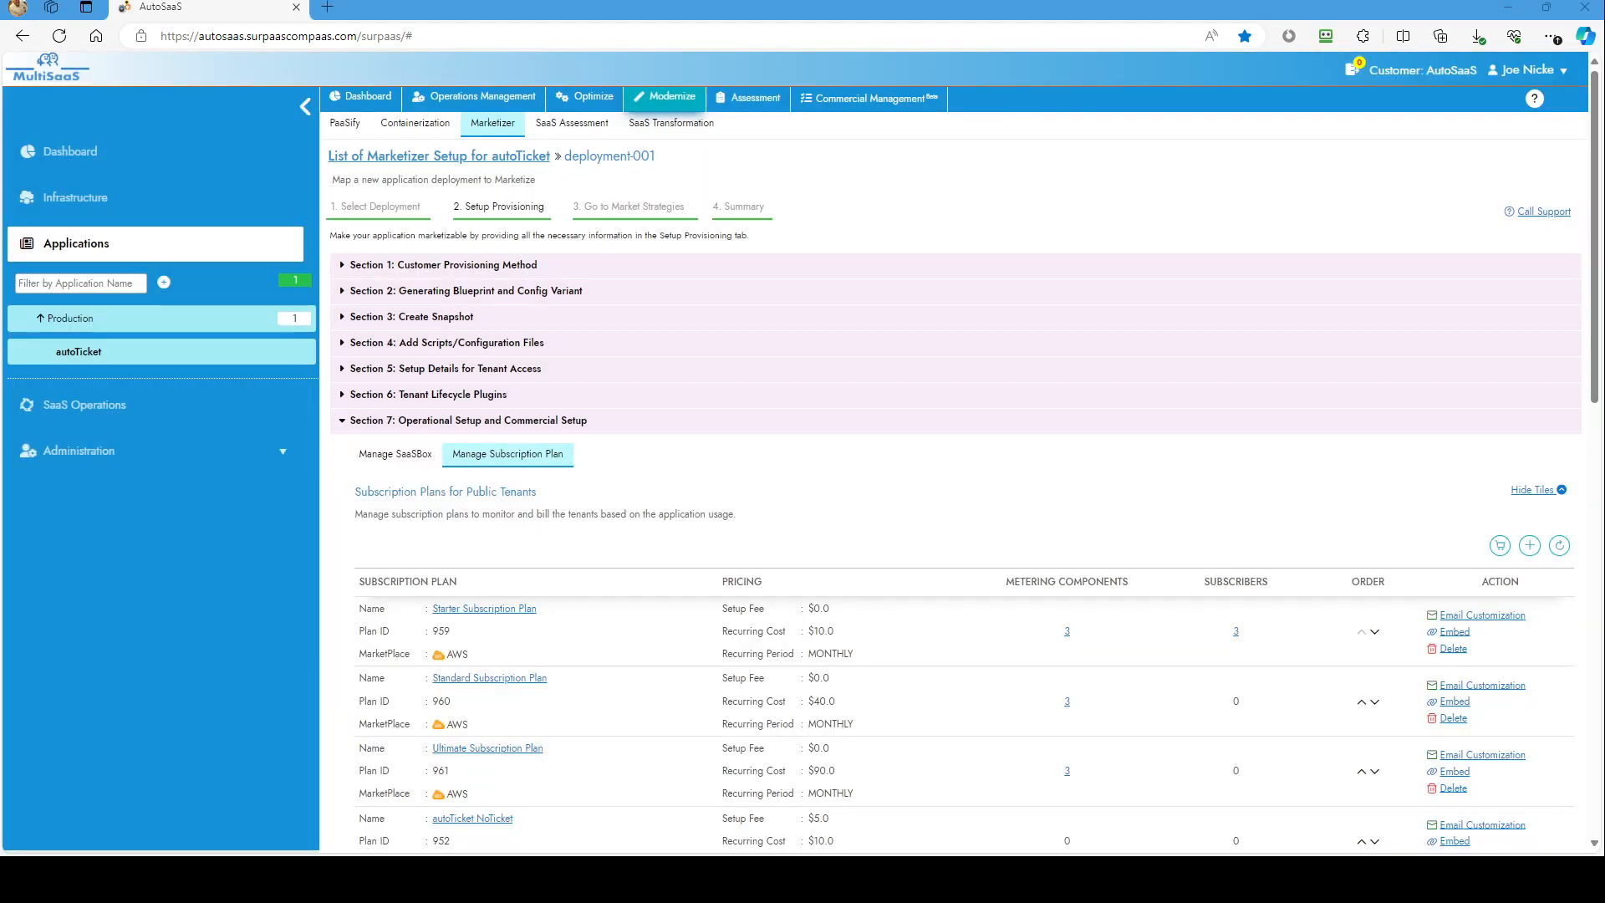
{"action": "left_click", "coordinate": [539, 451]}
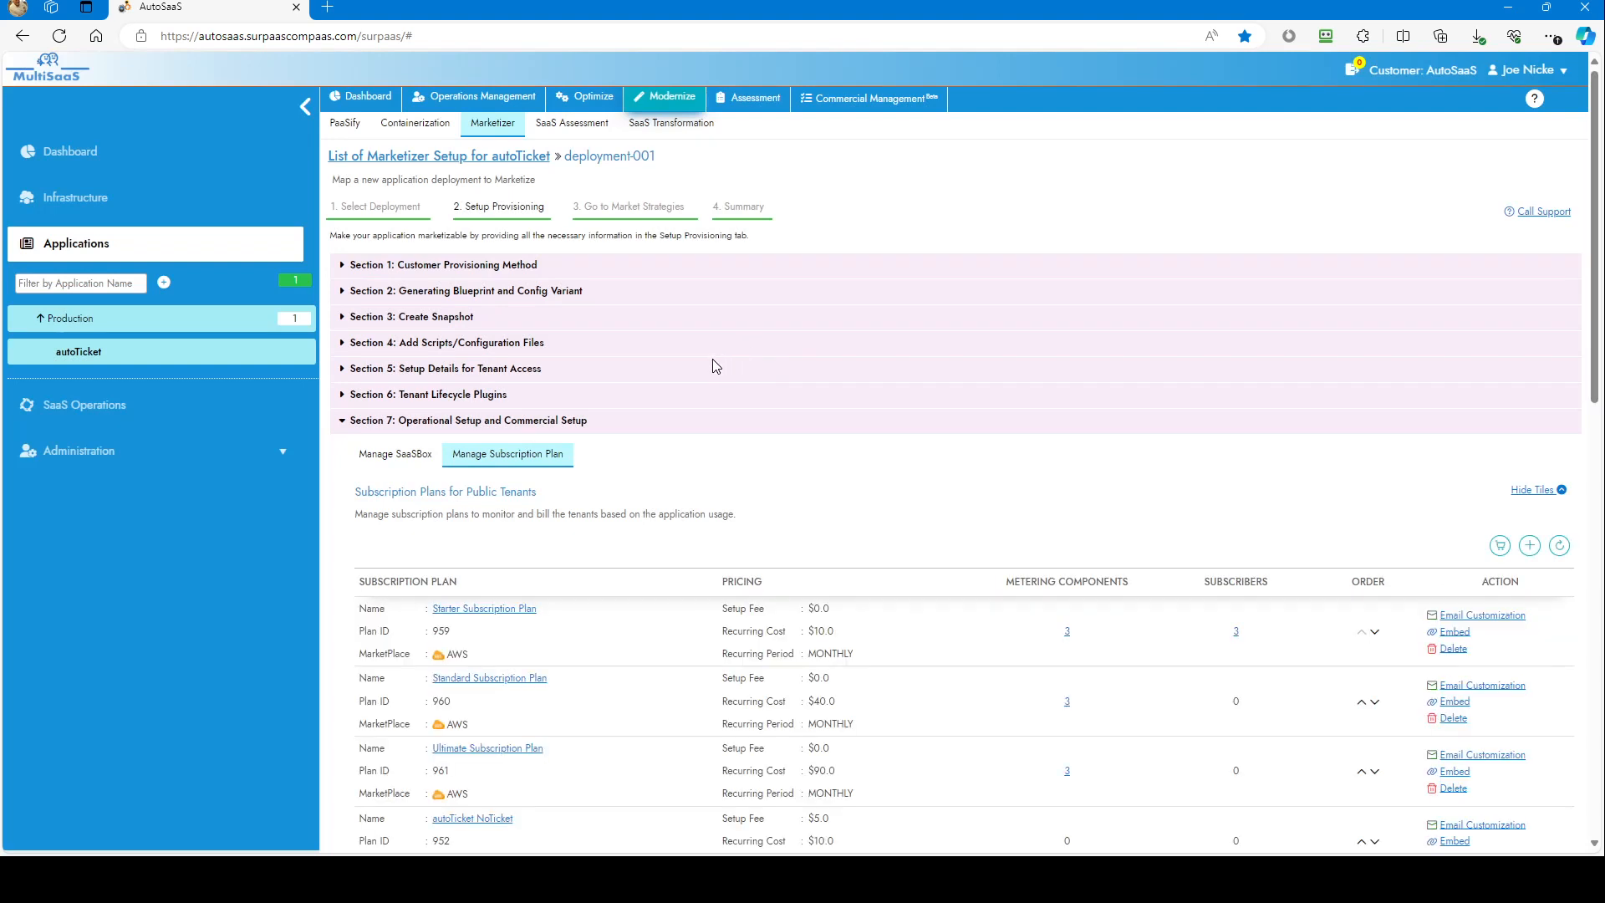
{"action": "scroll", "coordinate": [719, 360], "scroll_direction": "down", "scroll_amount": 1}
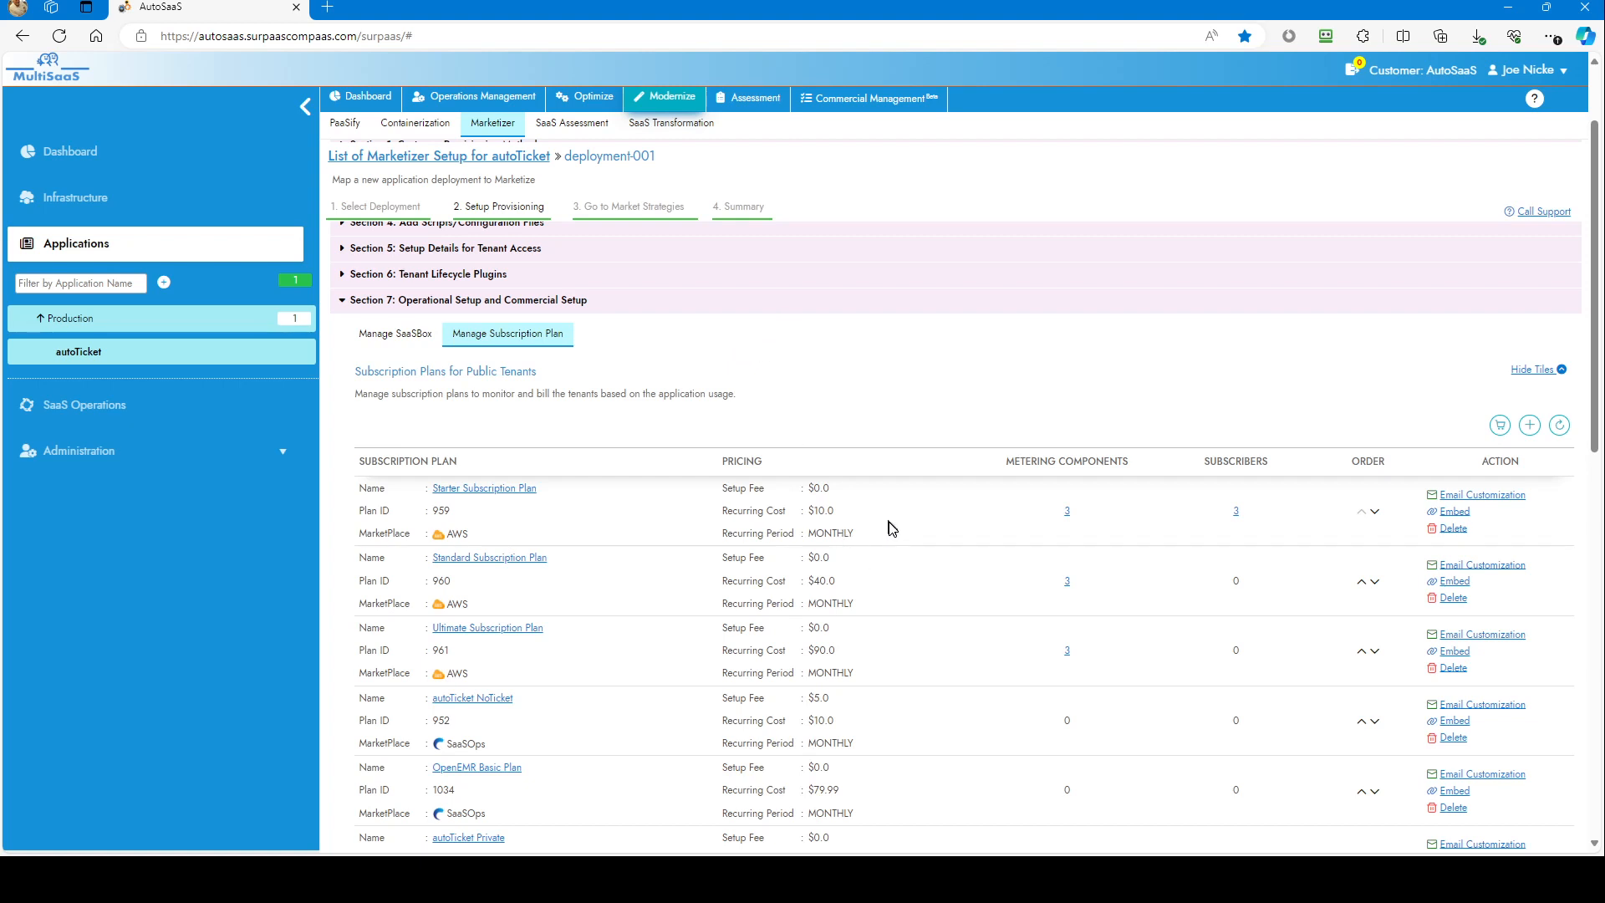
{"action": "scroll", "coordinate": [892, 528], "scroll_direction": "down", "scroll_amount": 1}
{"action": "scroll", "coordinate": [889, 529], "scroll_direction": "down", "scroll_amount": 1}
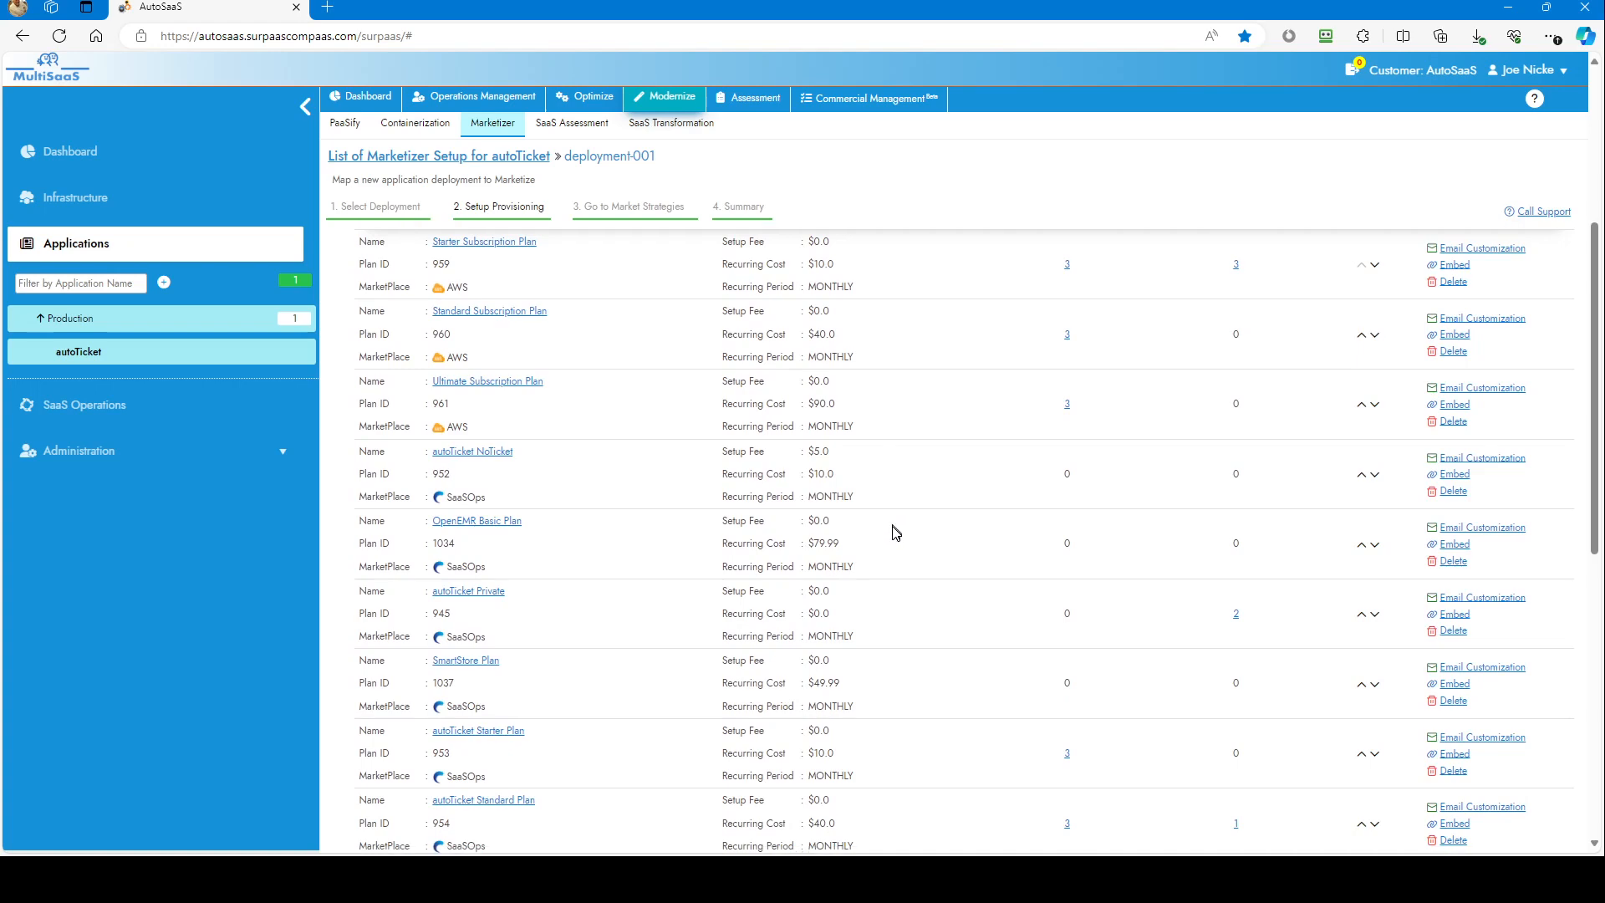
{"action": "scroll", "coordinate": [897, 544], "scroll_direction": "up", "scroll_amount": 1}
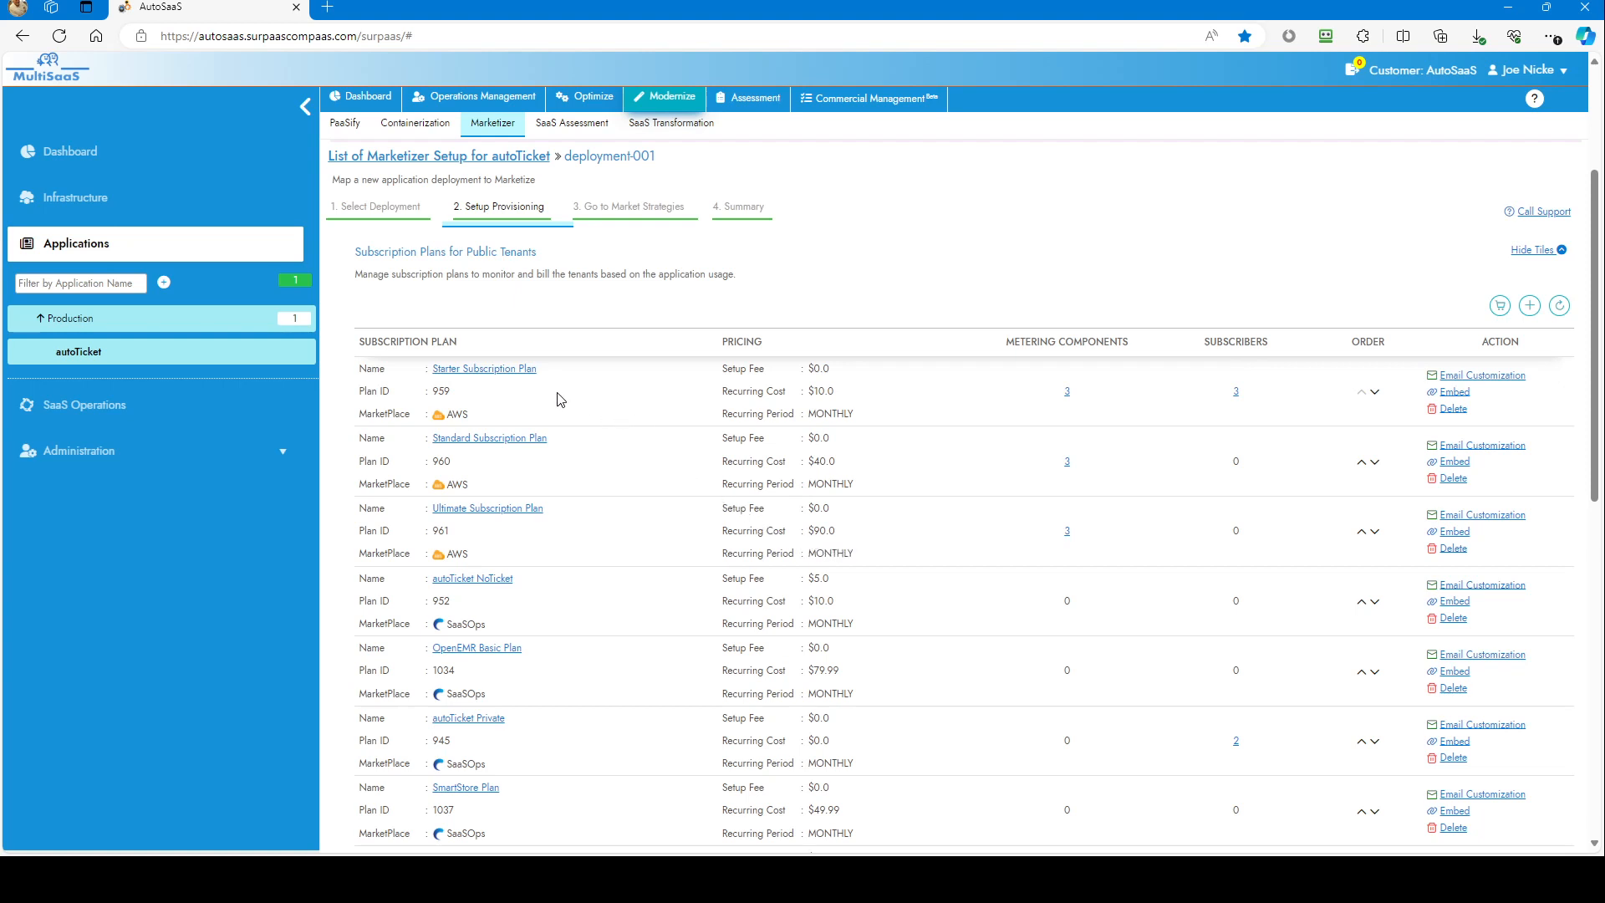
Step: Open the Starter Subscription Plan and review its name and description
{"action": "left_click", "coordinate": [516, 370]}
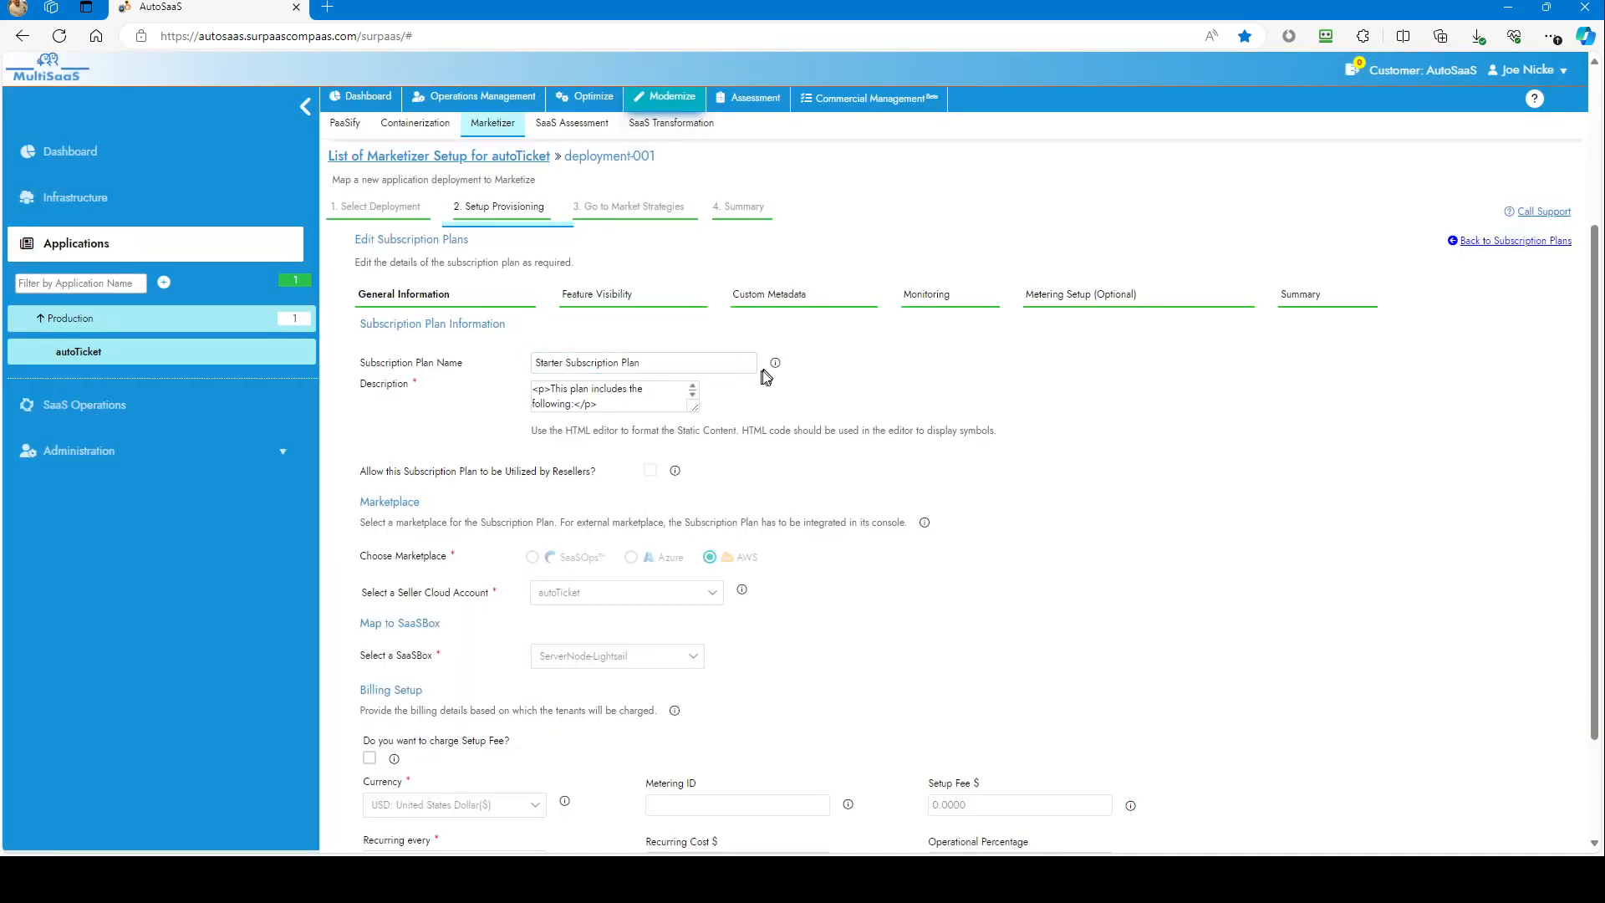
{"action": "left_click", "coordinate": [730, 370]}
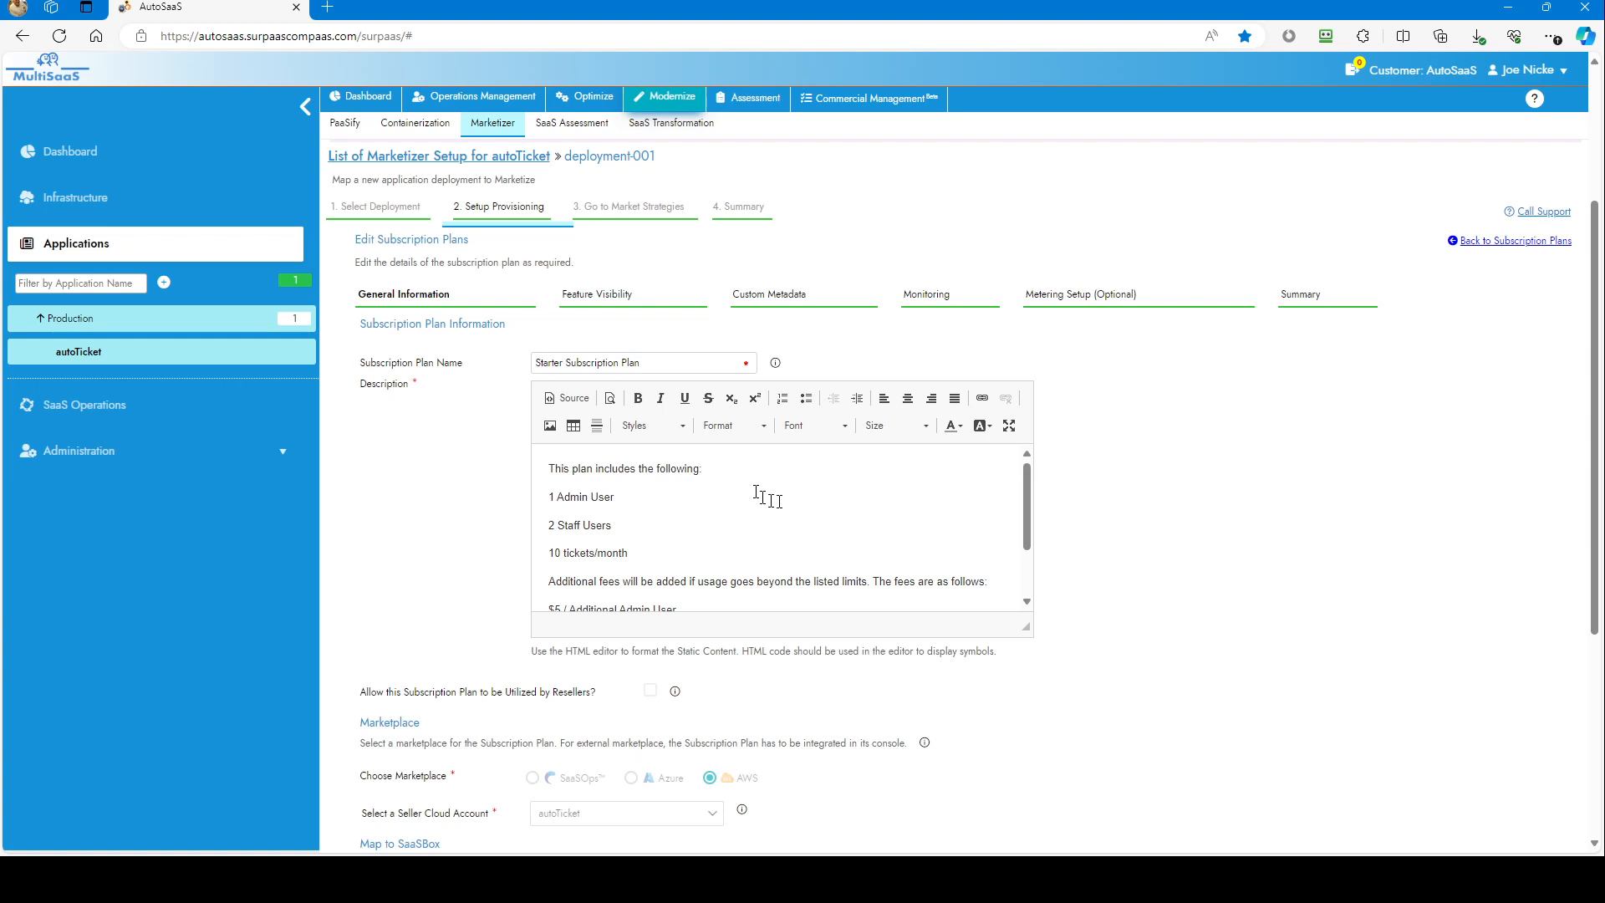
{"action": "mouse_move", "coordinate": [1026, 503]}
{"action": "left_mouse_down"}
{"action": "mouse_move", "coordinate": [1025, 527]}
{"action": "mouse_move", "coordinate": [1018, 500]}
{"action": "left_mouse_up"}
{"action": "left_click_drag", "start_coordinate": [1019, 507], "coordinate": [1011, 518]}
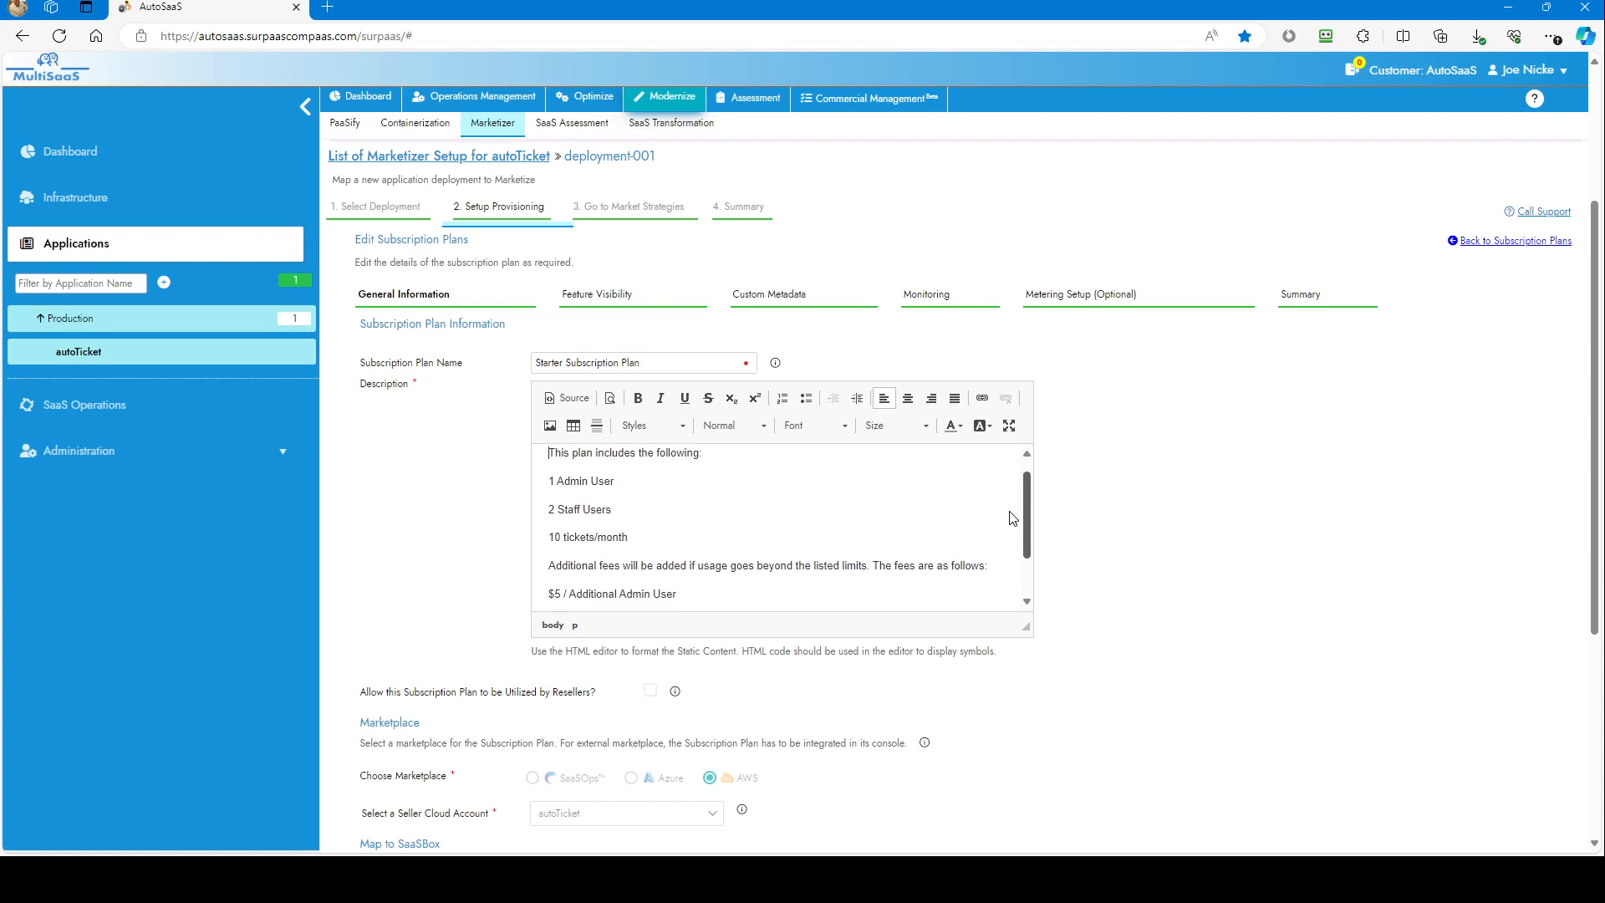
{"action": "left_click_drag", "start_coordinate": [1013, 518], "coordinate": [1011, 523]}
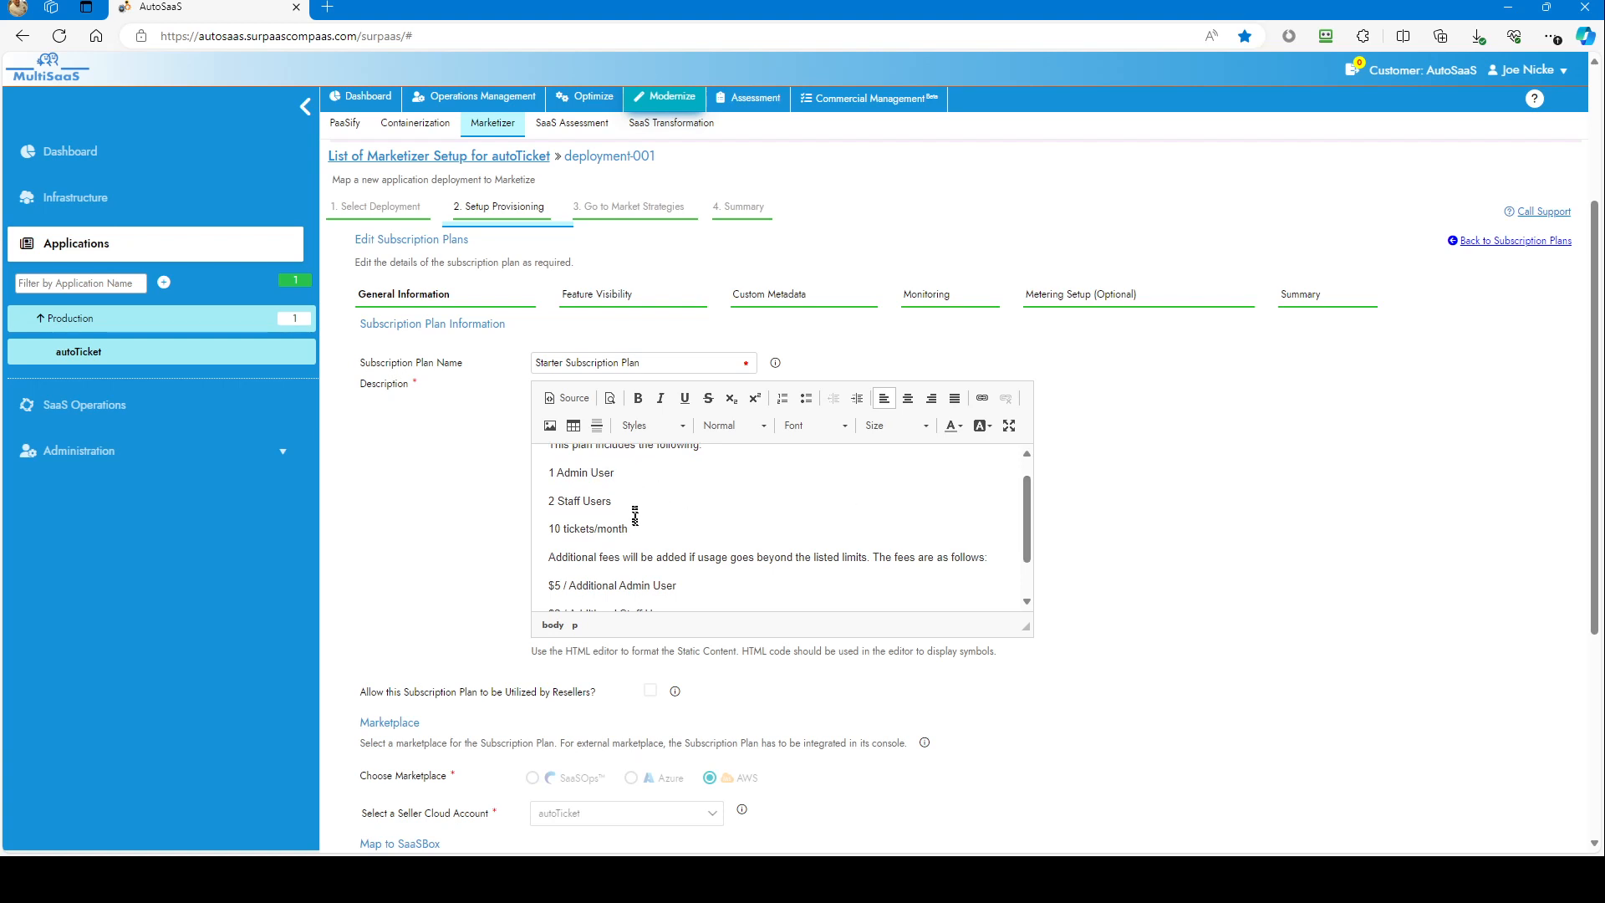
Step: Check the Starter plan's billing operational percentage and recurring cost, then go to Metering Setup
{"action": "scroll", "coordinate": [1085, 483], "scroll_direction": "down", "scroll_amount": 4}
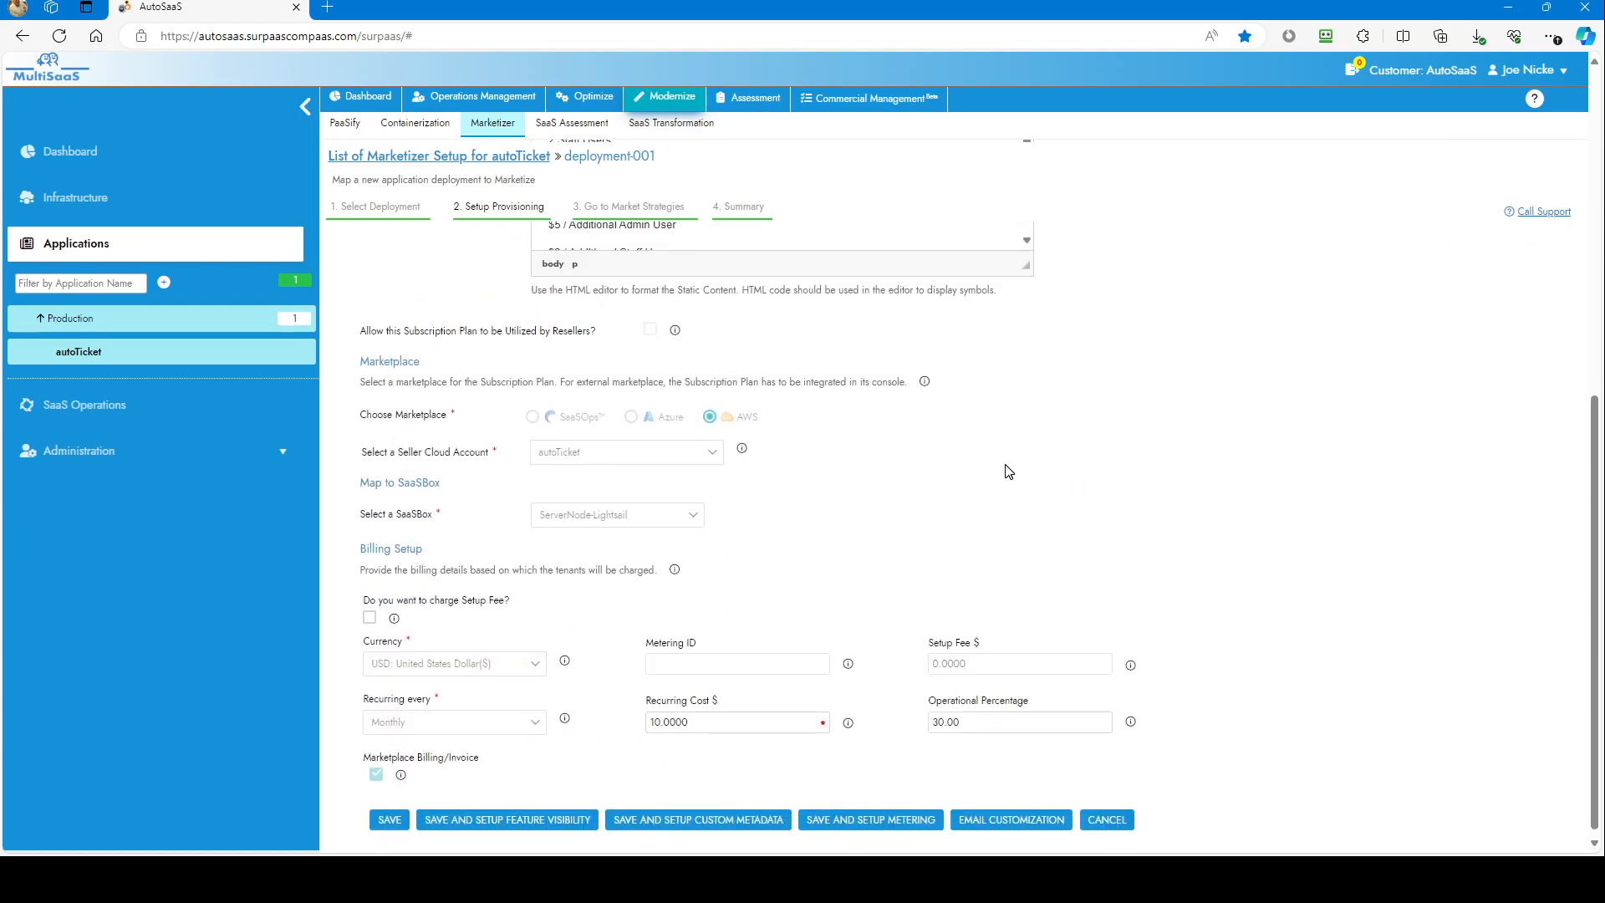
{"action": "scroll", "coordinate": [811, 502], "scroll_direction": "down", "scroll_amount": 1}
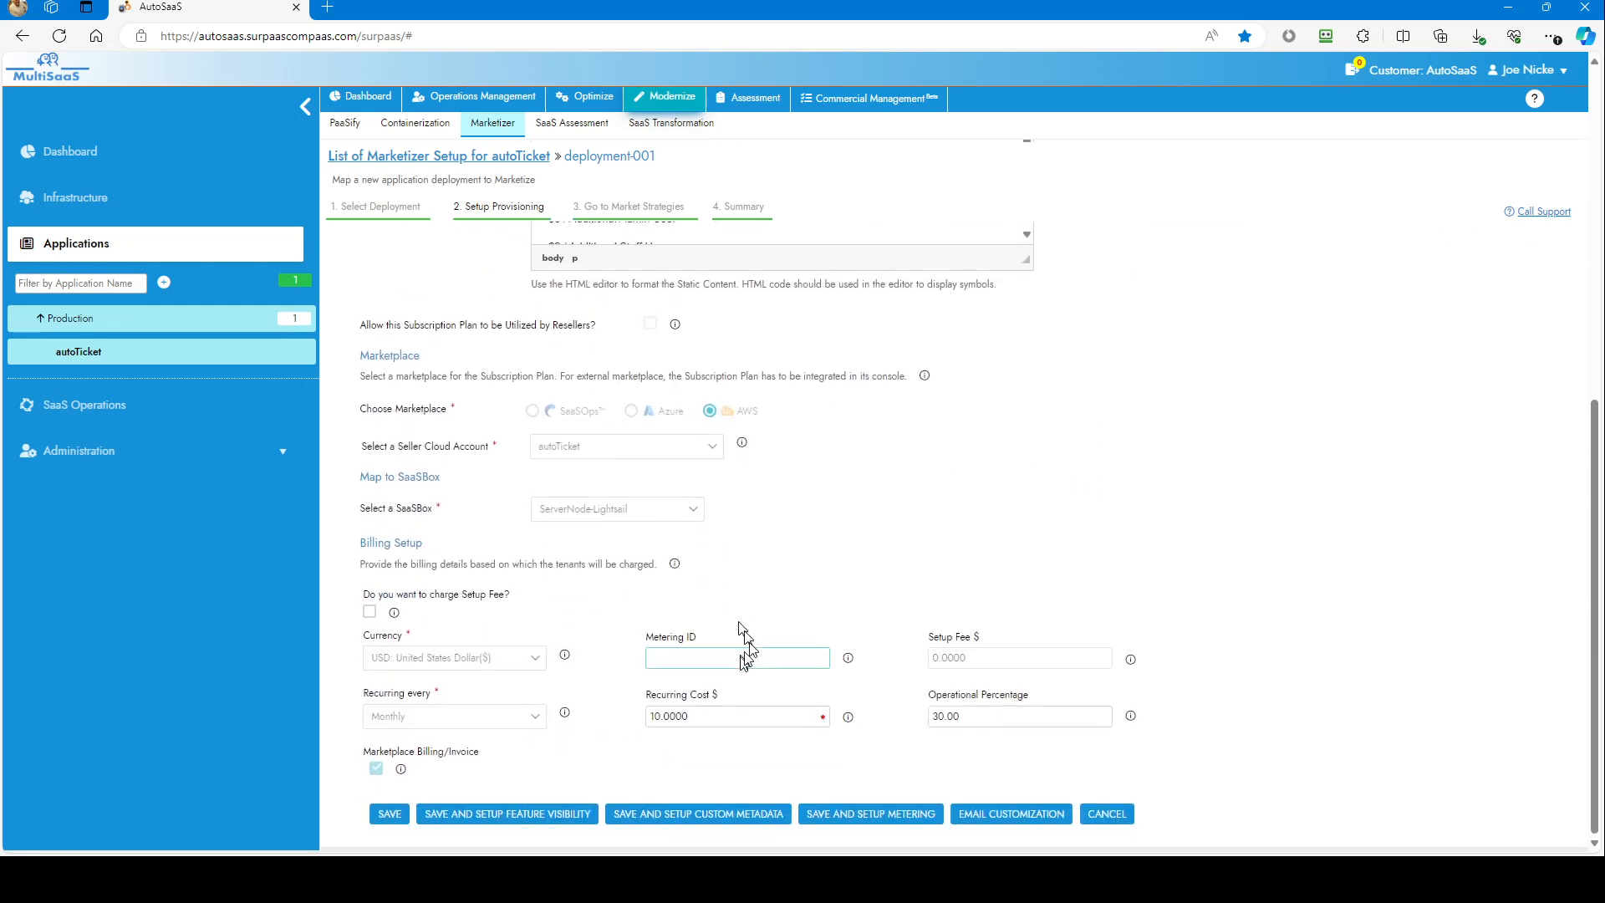
{"action": "left_click", "coordinate": [948, 717]}
{"action": "left_click", "coordinate": [778, 717]}
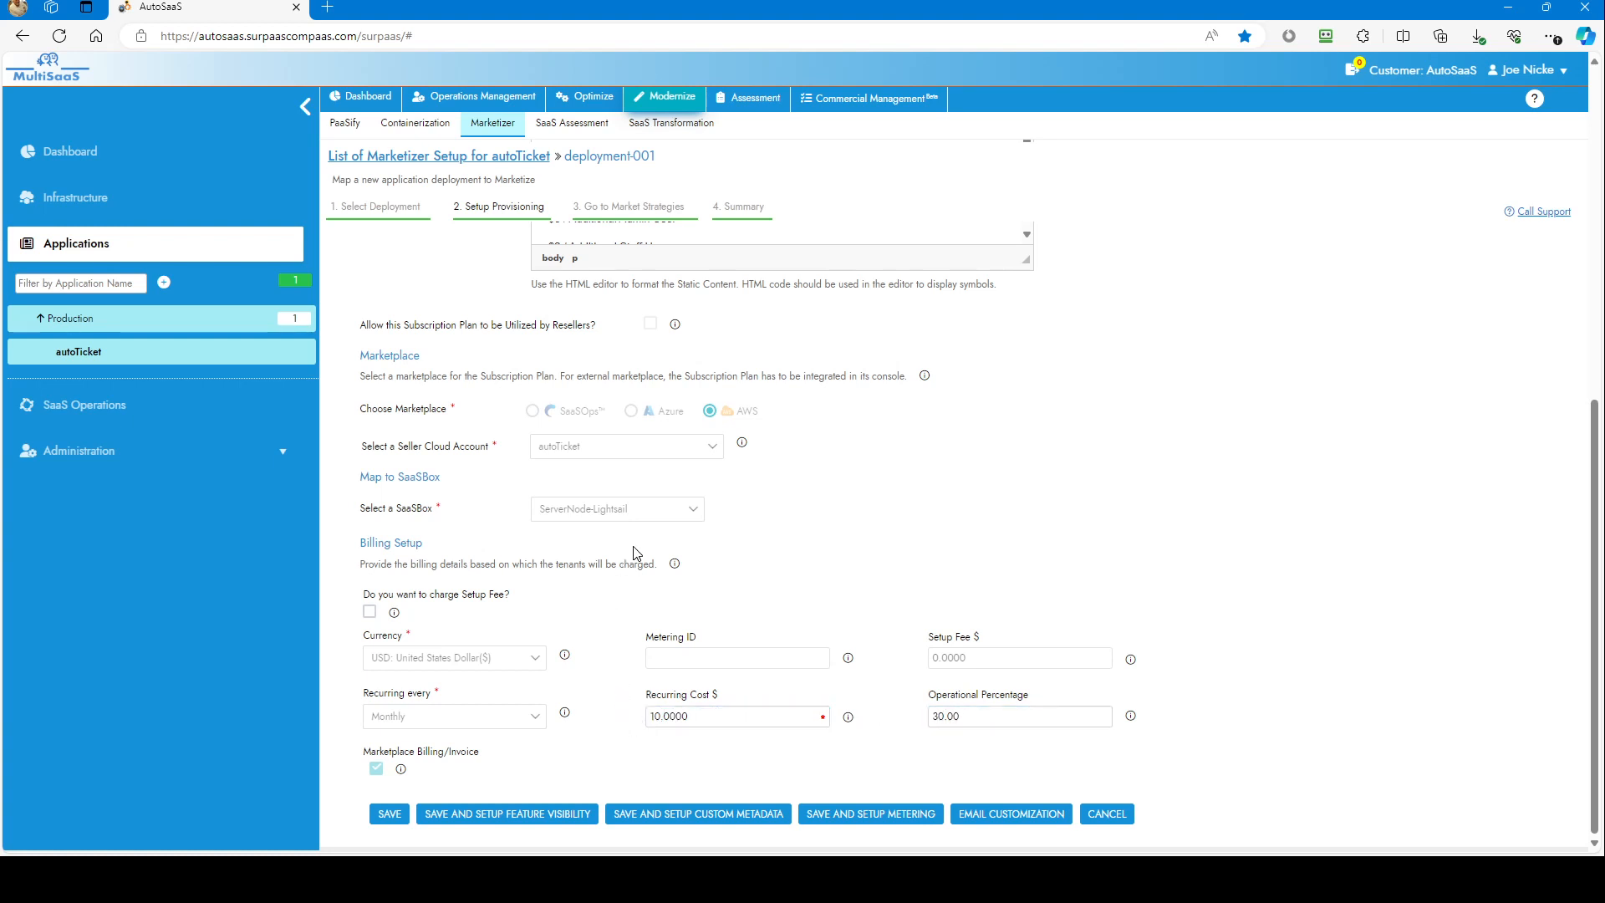
{"action": "scroll", "coordinate": [639, 555], "scroll_direction": "up", "scroll_amount": 3}
{"action": "scroll", "coordinate": [640, 555], "scroll_direction": "up", "scroll_amount": 2}
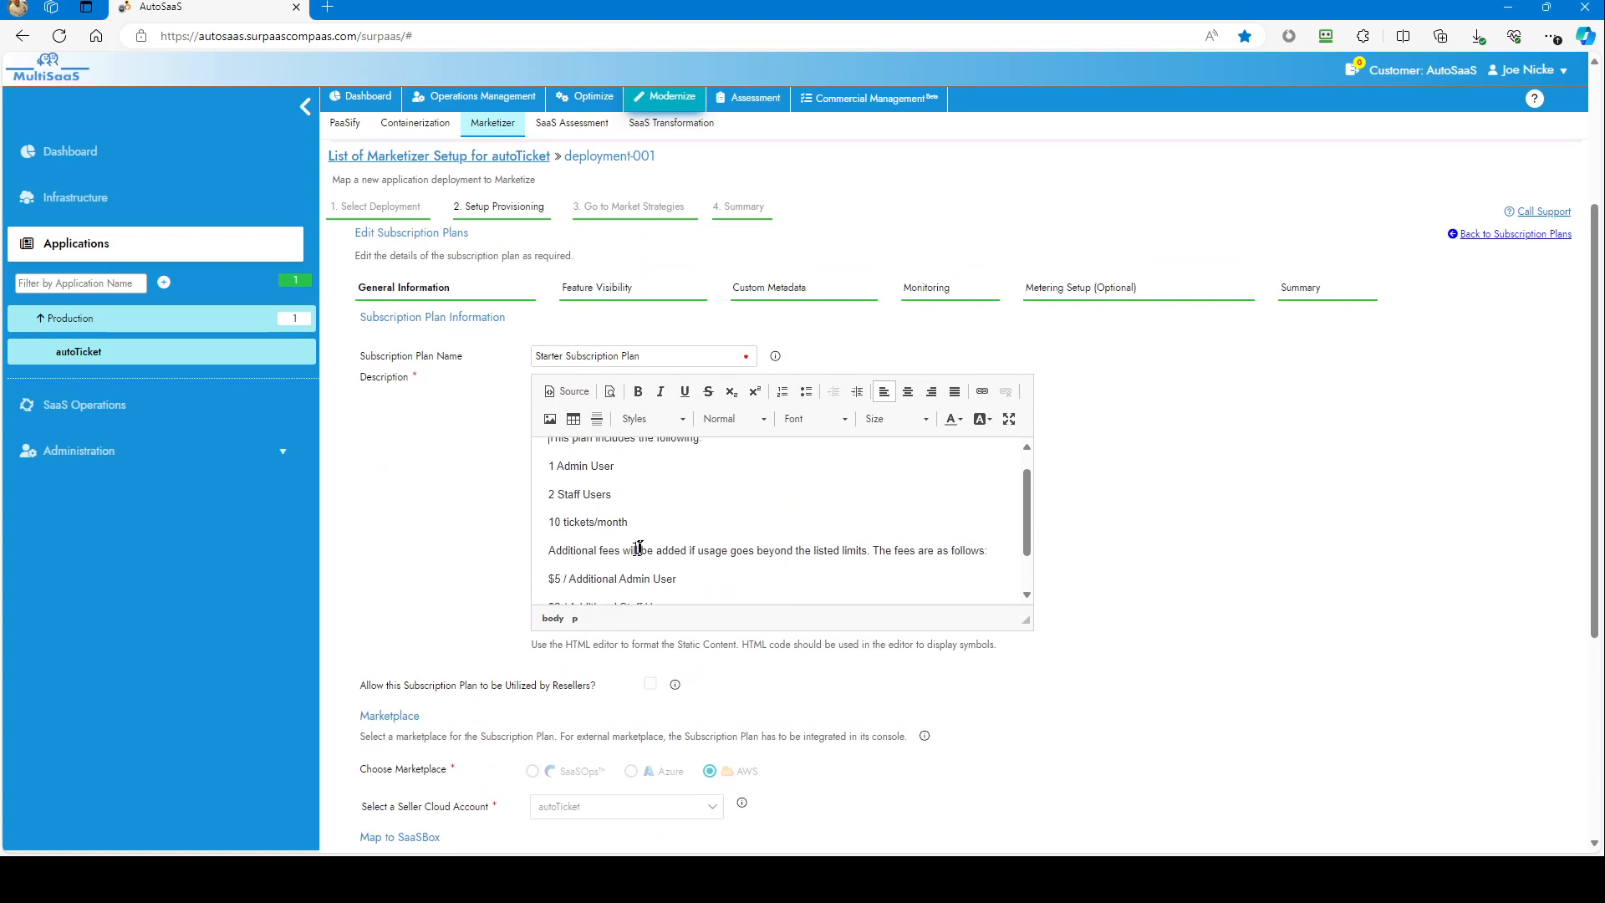
{"action": "left_click", "coordinate": [1067, 287]}
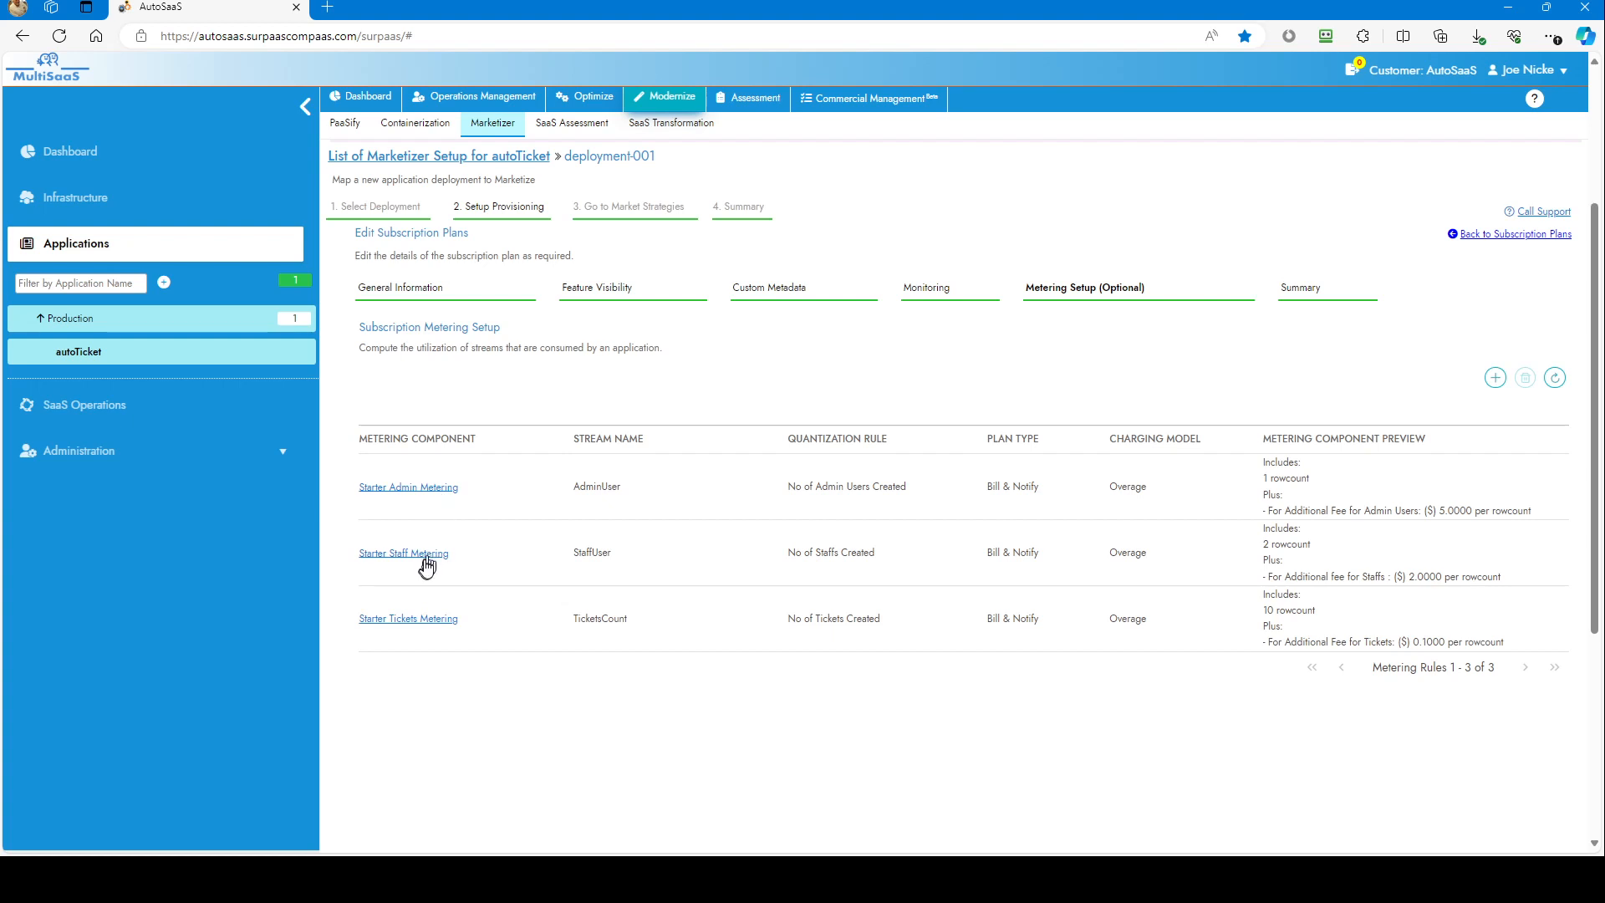
Step: Inspect Starter Tickets Metering's 10-ticket overage limit and 0.1000 price, then open the Summary
{"action": "left_click", "coordinate": [430, 622]}
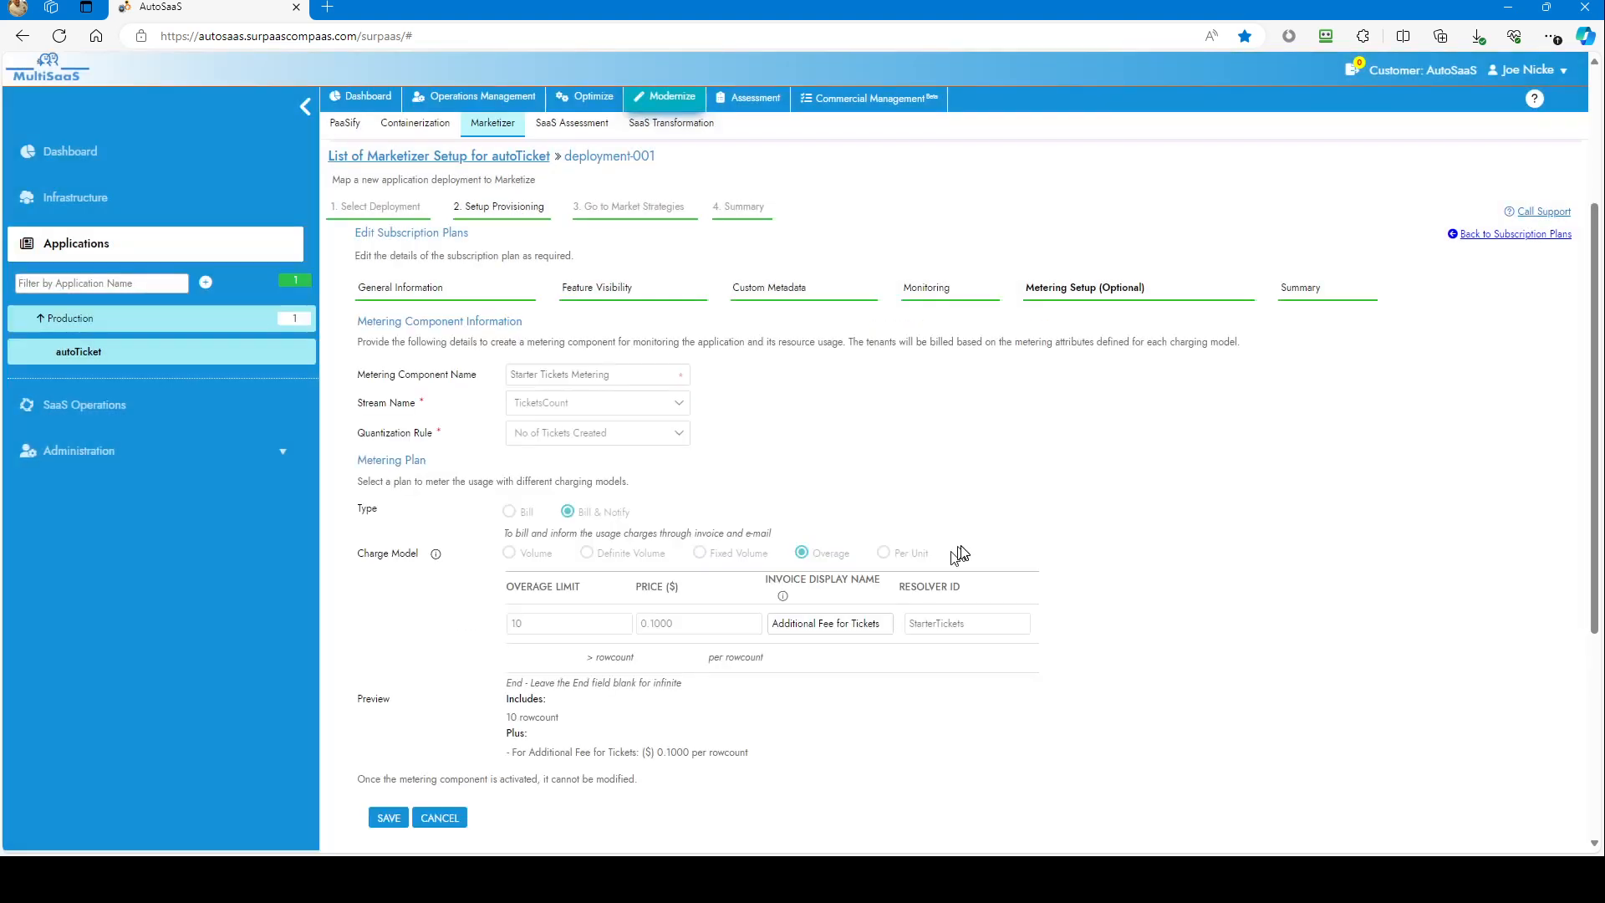
{"action": "scroll", "coordinate": [909, 505], "scroll_direction": "down", "scroll_amount": 2}
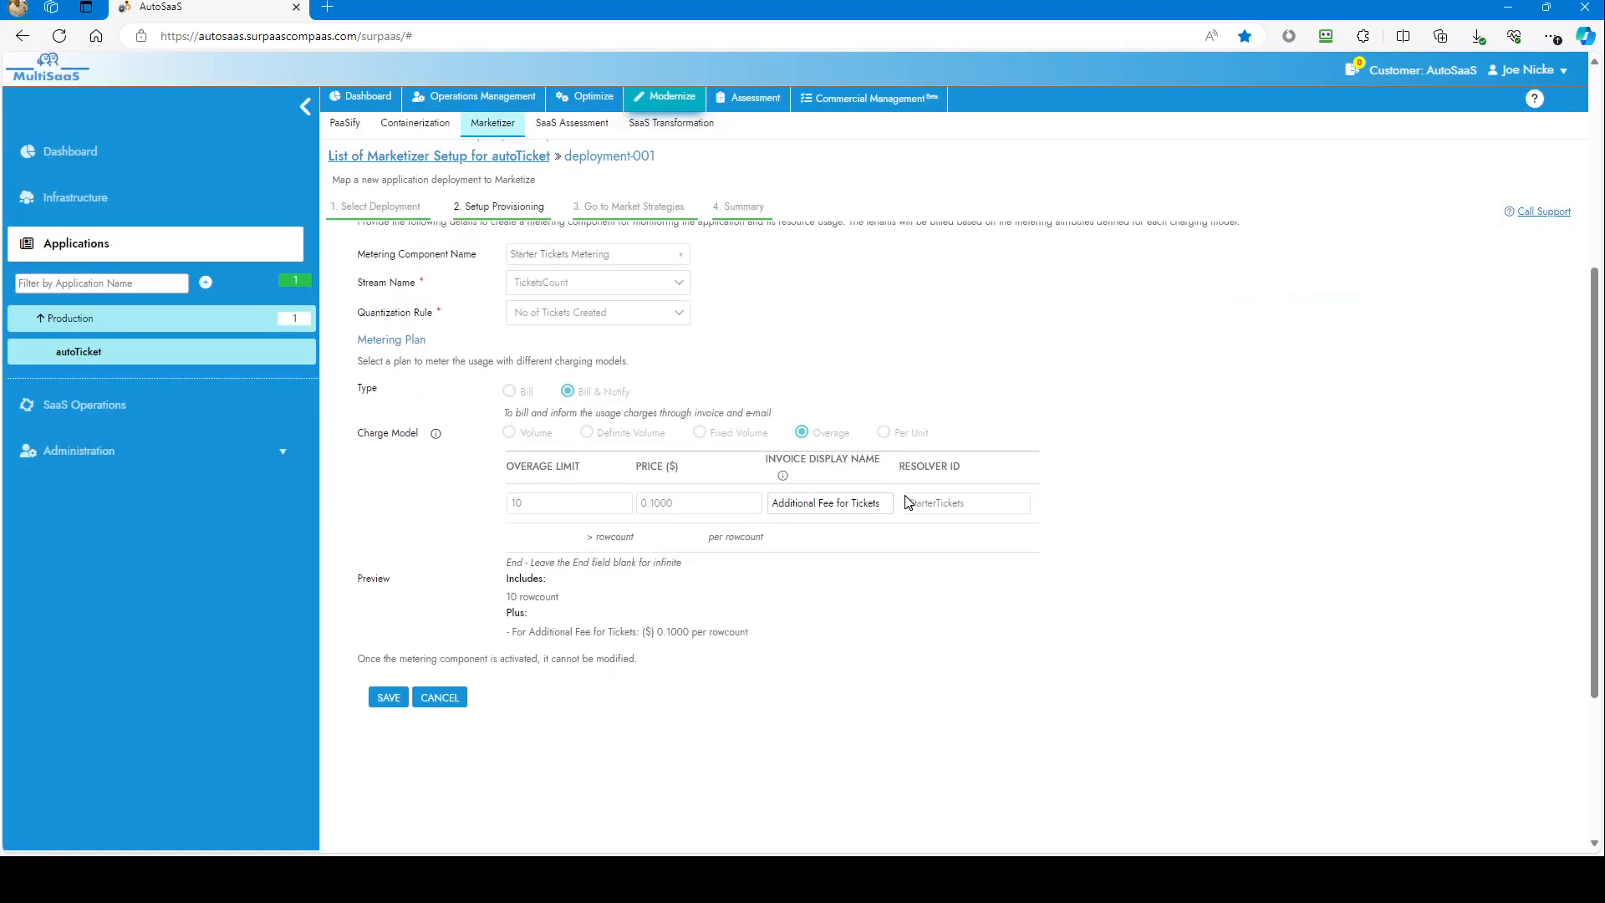
{"action": "left_click", "coordinate": [538, 507]}
{"action": "left_click_drag", "start_coordinate": [537, 508], "coordinate": [516, 507]}
{"action": "left_click", "coordinate": [685, 509]}
{"action": "left_click", "coordinate": [788, 503]}
{"action": "left_click", "coordinate": [786, 527]}
{"action": "left_click", "coordinate": [742, 205]}
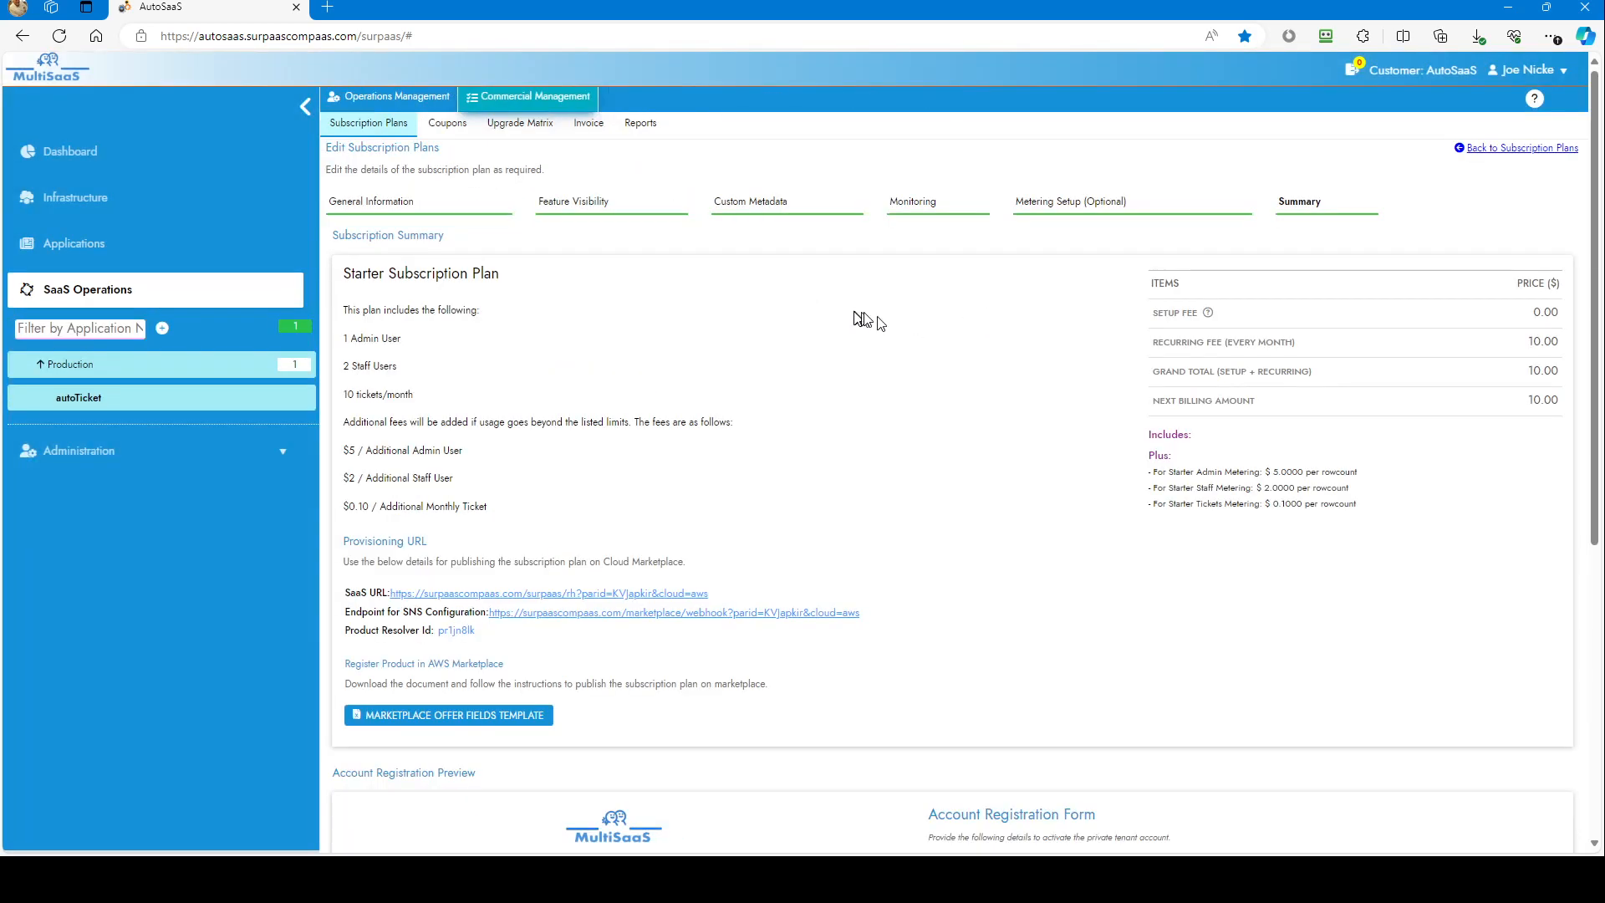
Step: Review the Starter Subscription Plan summary and registration preview, then return to AWS Marketplace
{"action": "scroll", "coordinate": [877, 341], "scroll_direction": "down", "scroll_amount": 6}
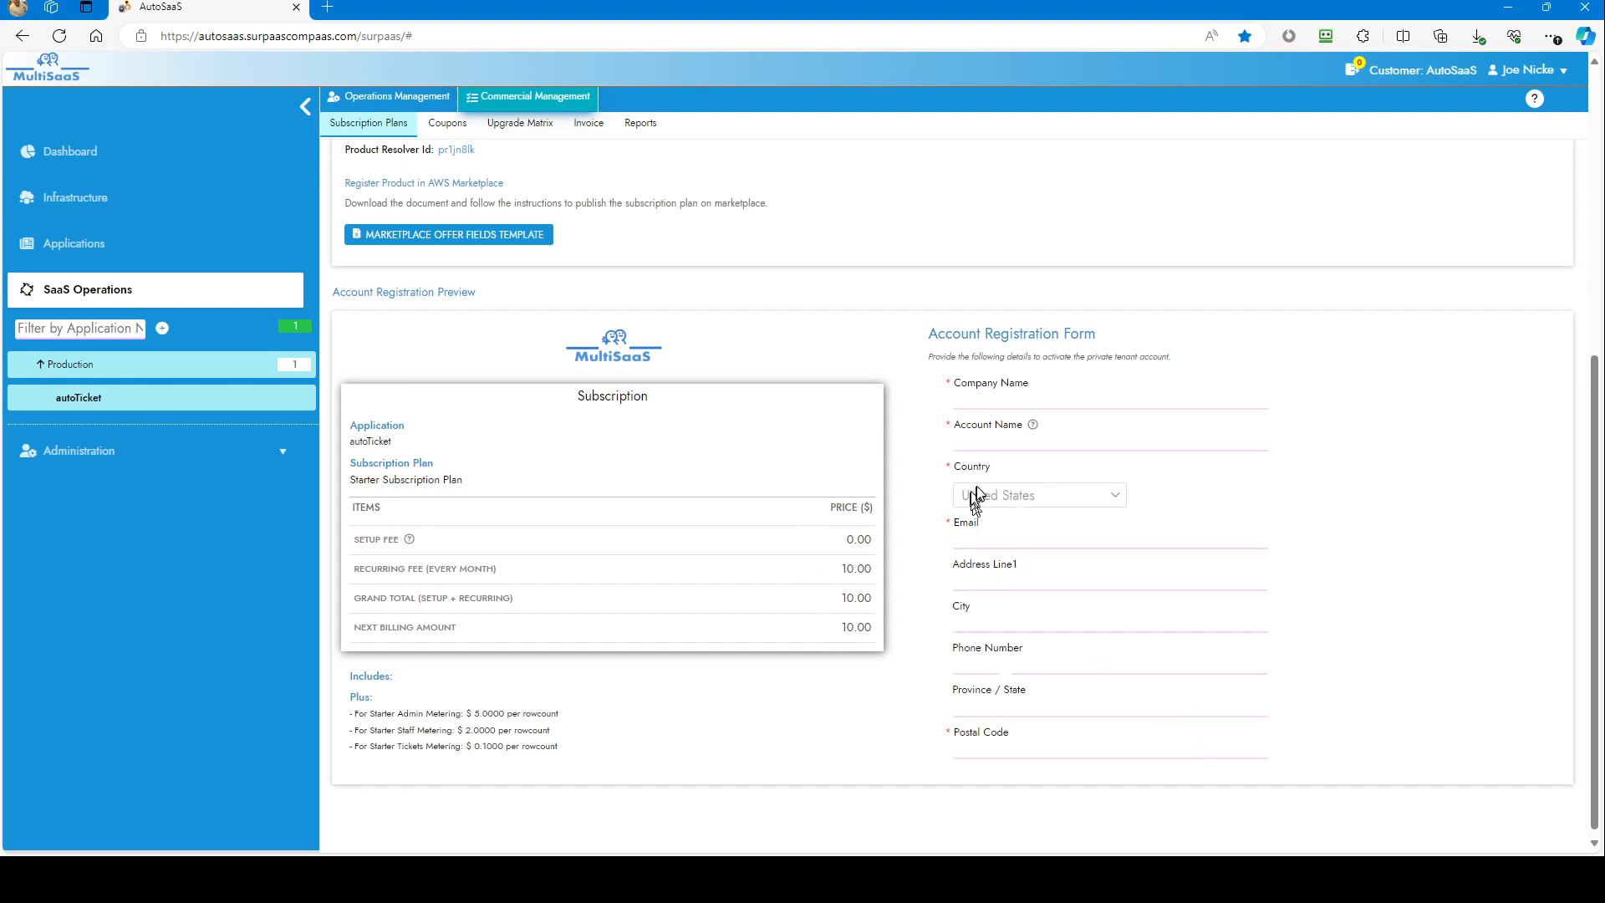
{"action": "scroll", "coordinate": [935, 482], "scroll_direction": "up", "scroll_amount": 2}
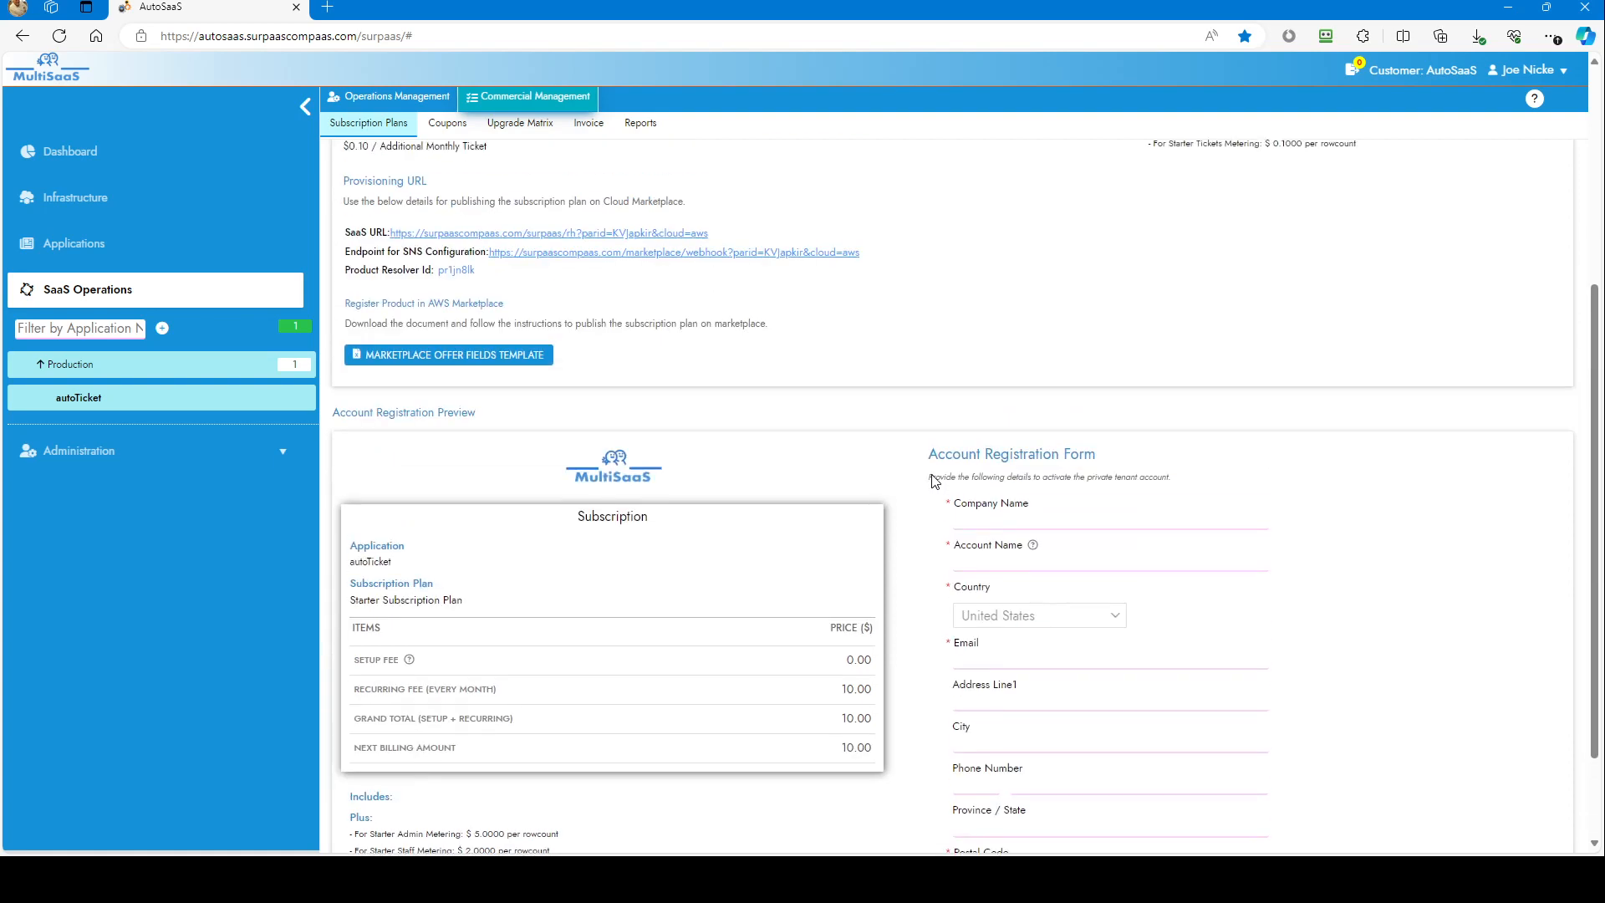
{"action": "scroll", "coordinate": [931, 474], "scroll_direction": "up", "scroll_amount": 4}
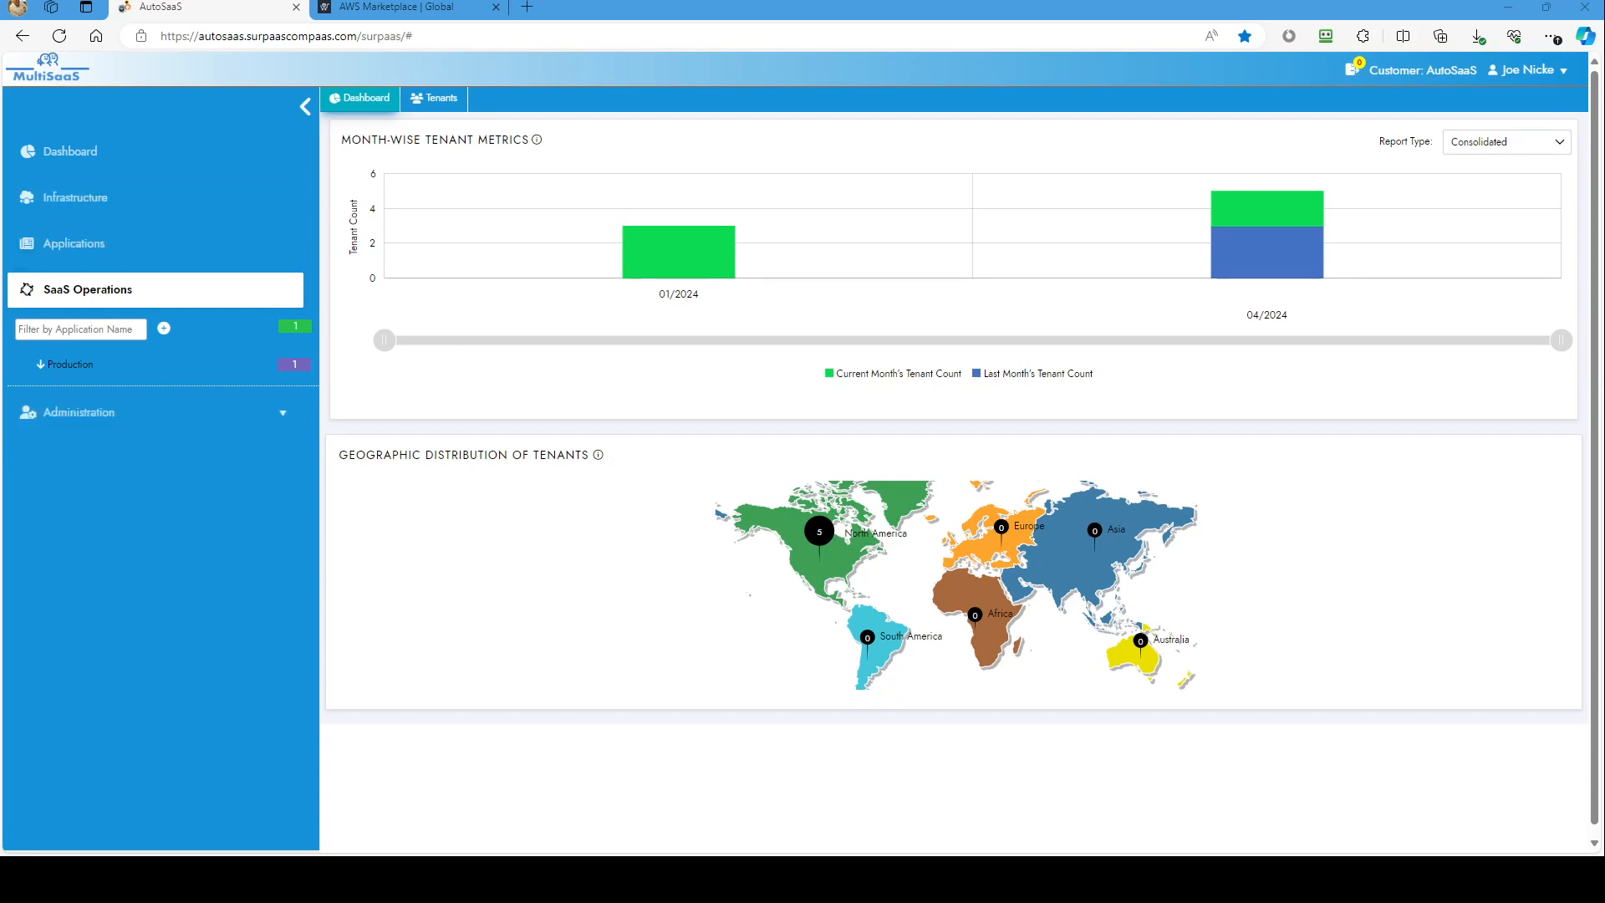
{"action": "left_click", "coordinate": [400, 7]}
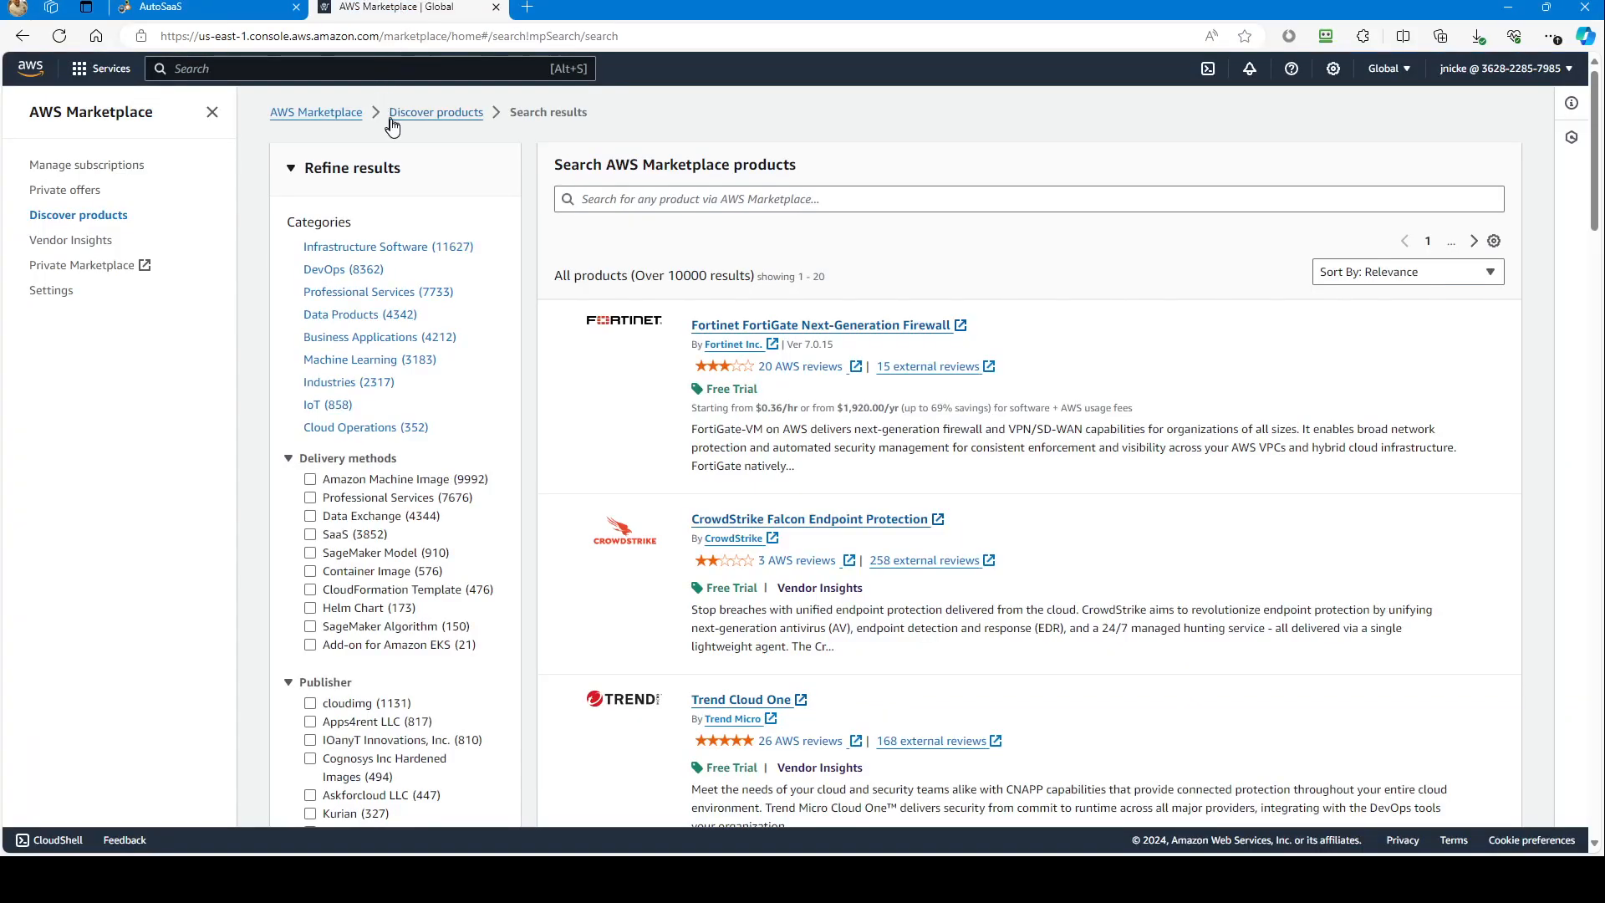
Step: Search the marketplace for 'autoticket' and open the autoTicket for Business product page
{"action": "left_click", "coordinate": [109, 215]}
{"action": "left_click", "coordinate": [611, 210]}
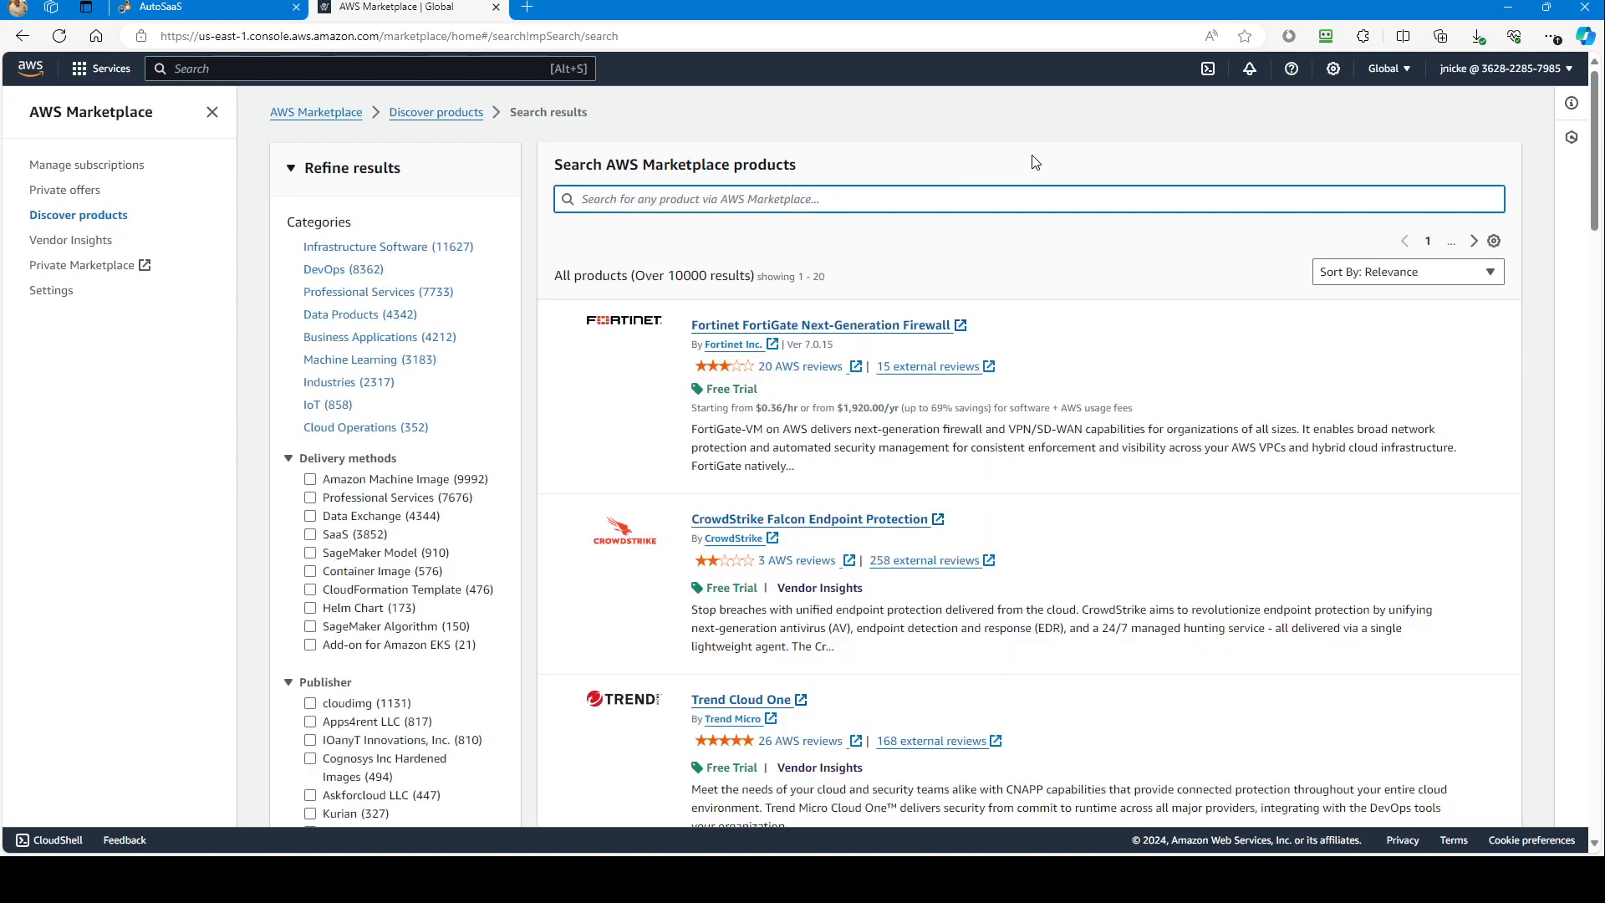
{"action": "type", "text": "autoc"}
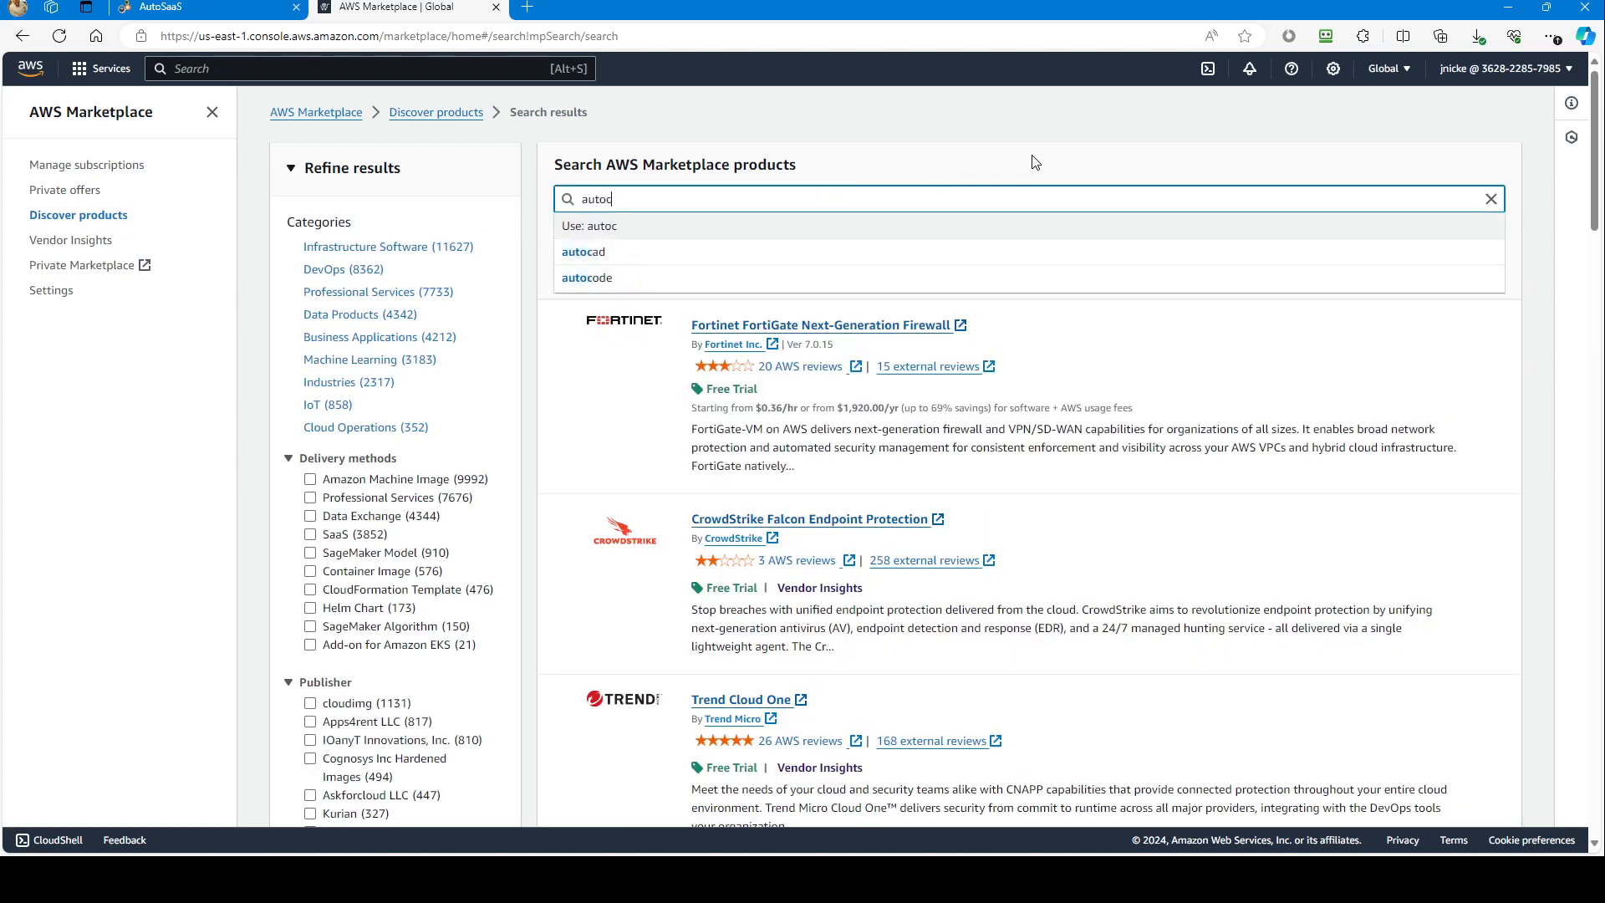
{"action": "key", "text": "BackSpace"}
{"action": "type", "text": "ticket"}
{"action": "key", "text": "Return"}
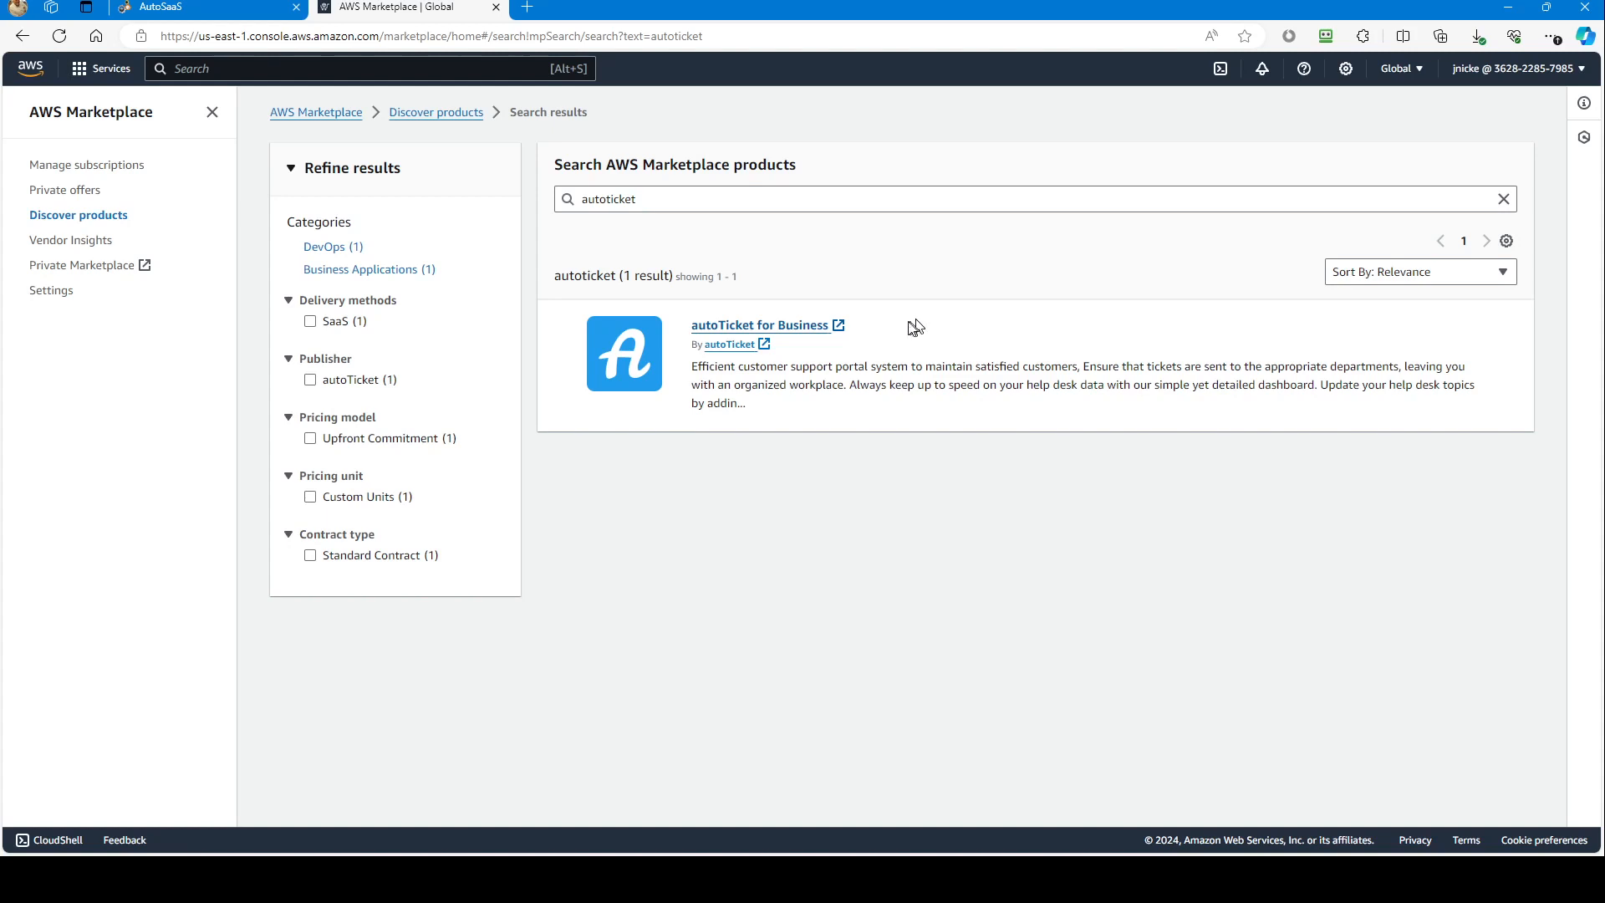
{"action": "left_click", "coordinate": [802, 333]}
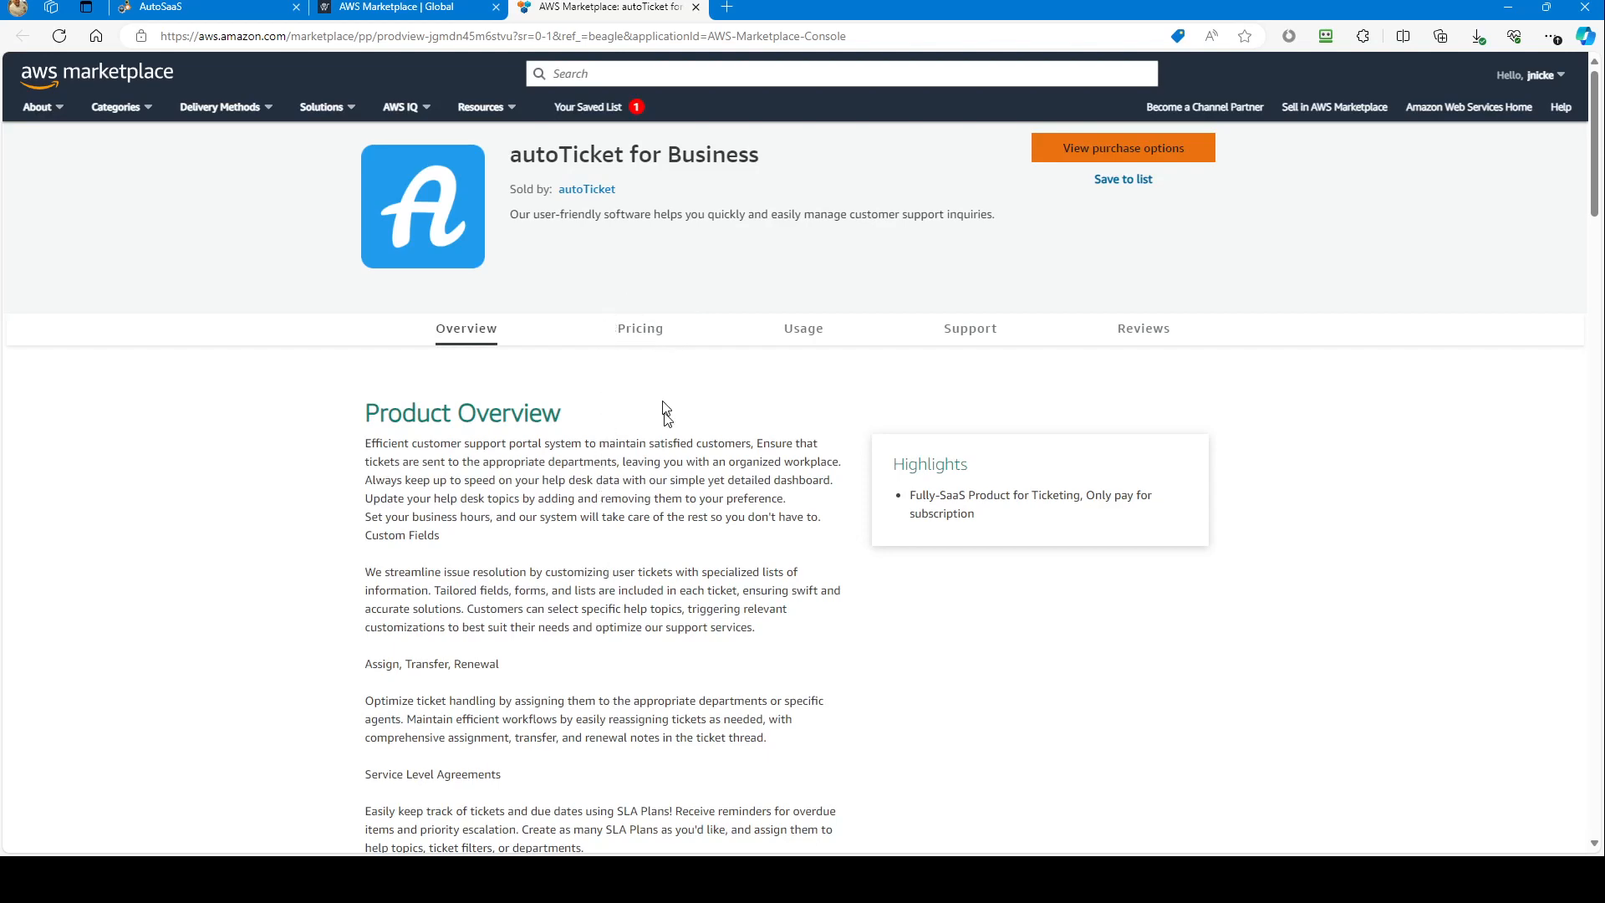
Step: Check the autoTicket for Business pricing table and go to its purchase options
{"action": "left_click", "coordinate": [662, 338]}
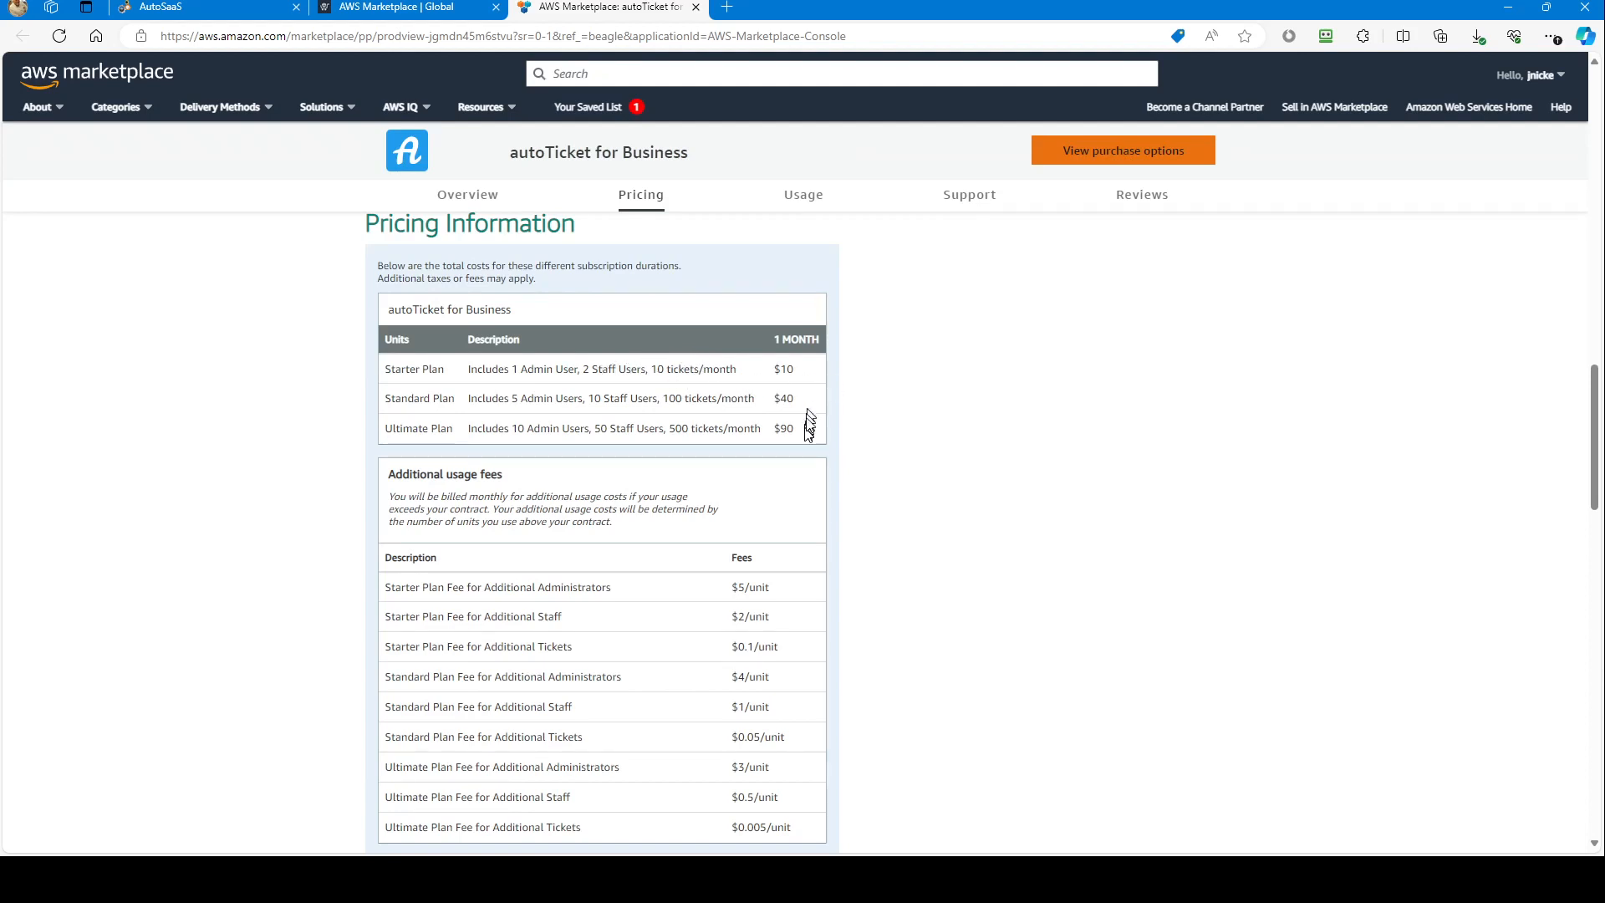
{"action": "scroll", "coordinate": [780, 635], "scroll_direction": "down", "scroll_amount": 1}
{"action": "scroll", "coordinate": [783, 667], "scroll_direction": "up", "scroll_amount": 2}
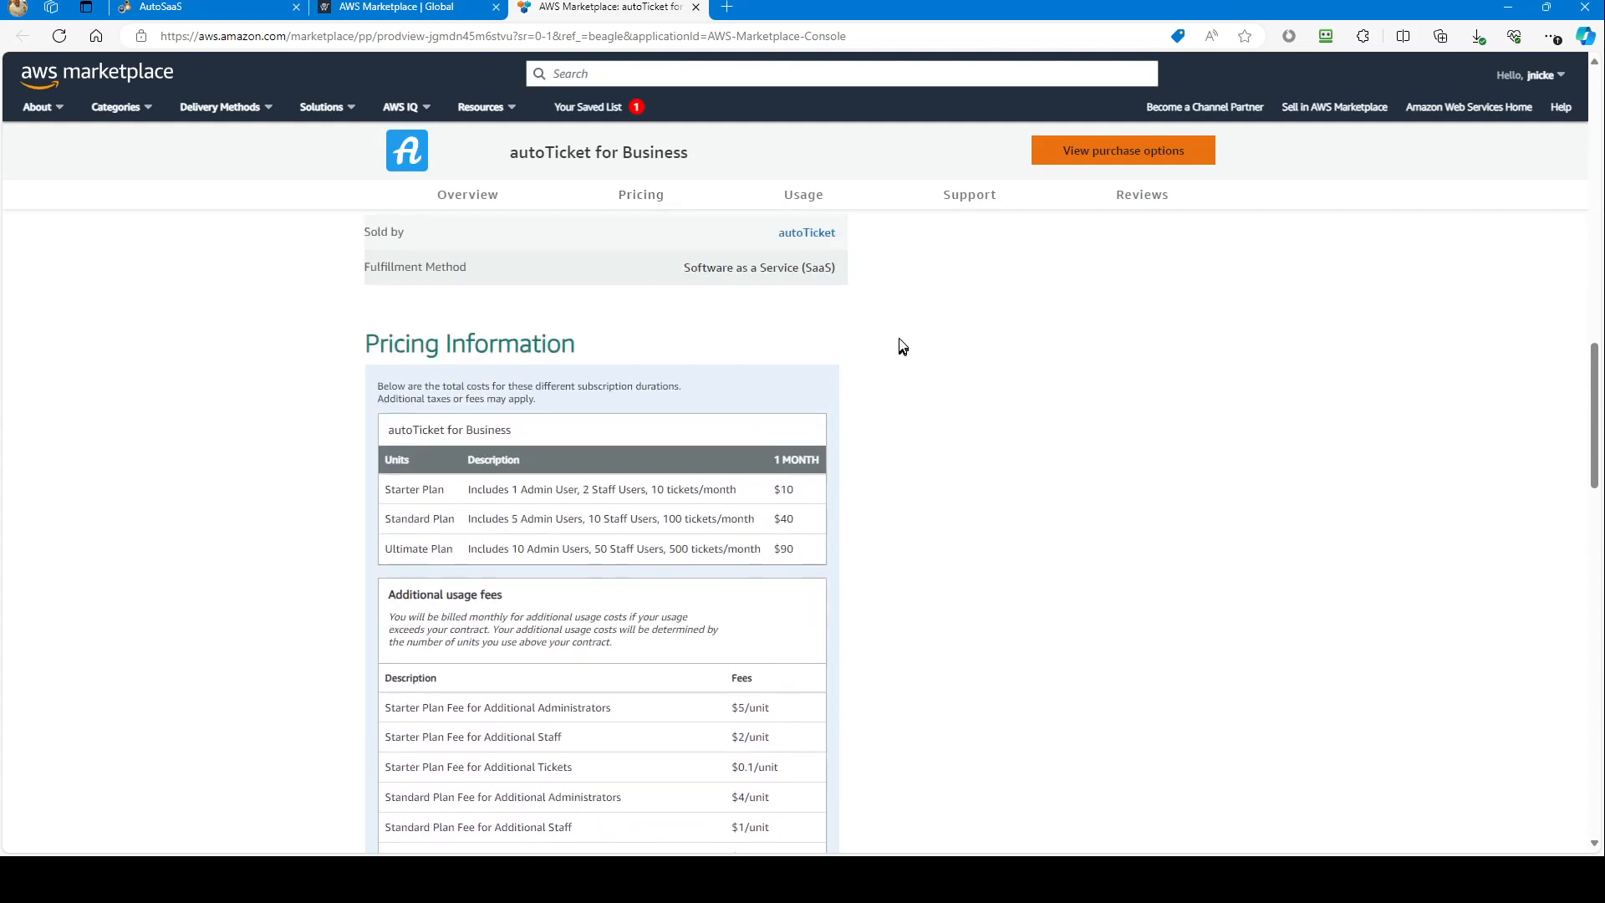
{"action": "scroll", "coordinate": [899, 348], "scroll_direction": "up", "scroll_amount": 2}
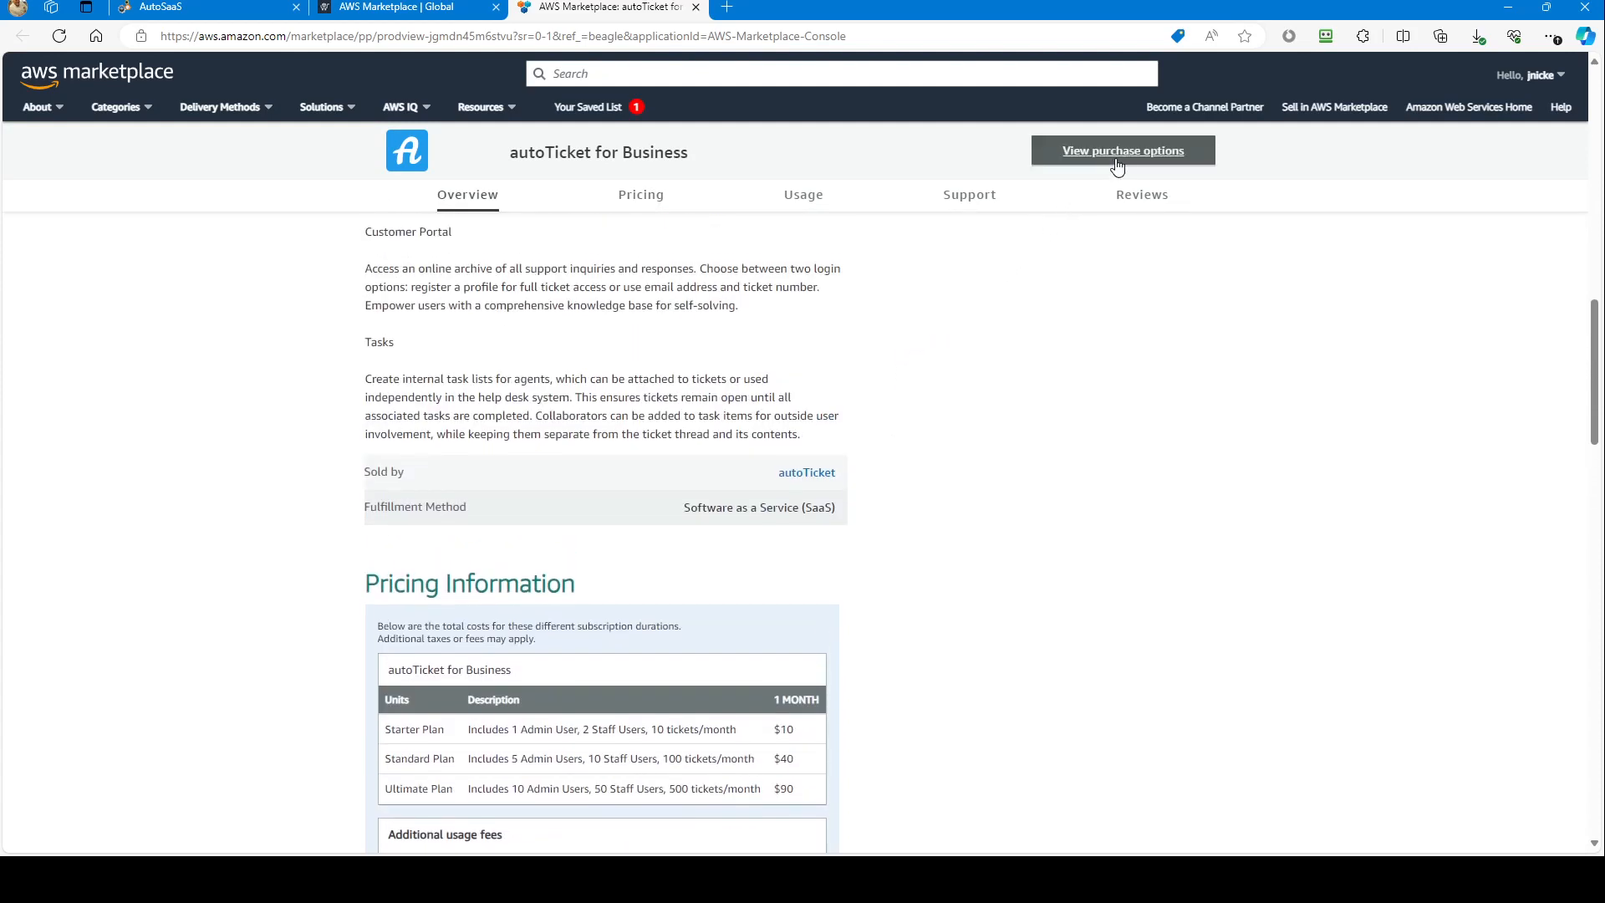
{"action": "left_click", "coordinate": [1120, 163]}
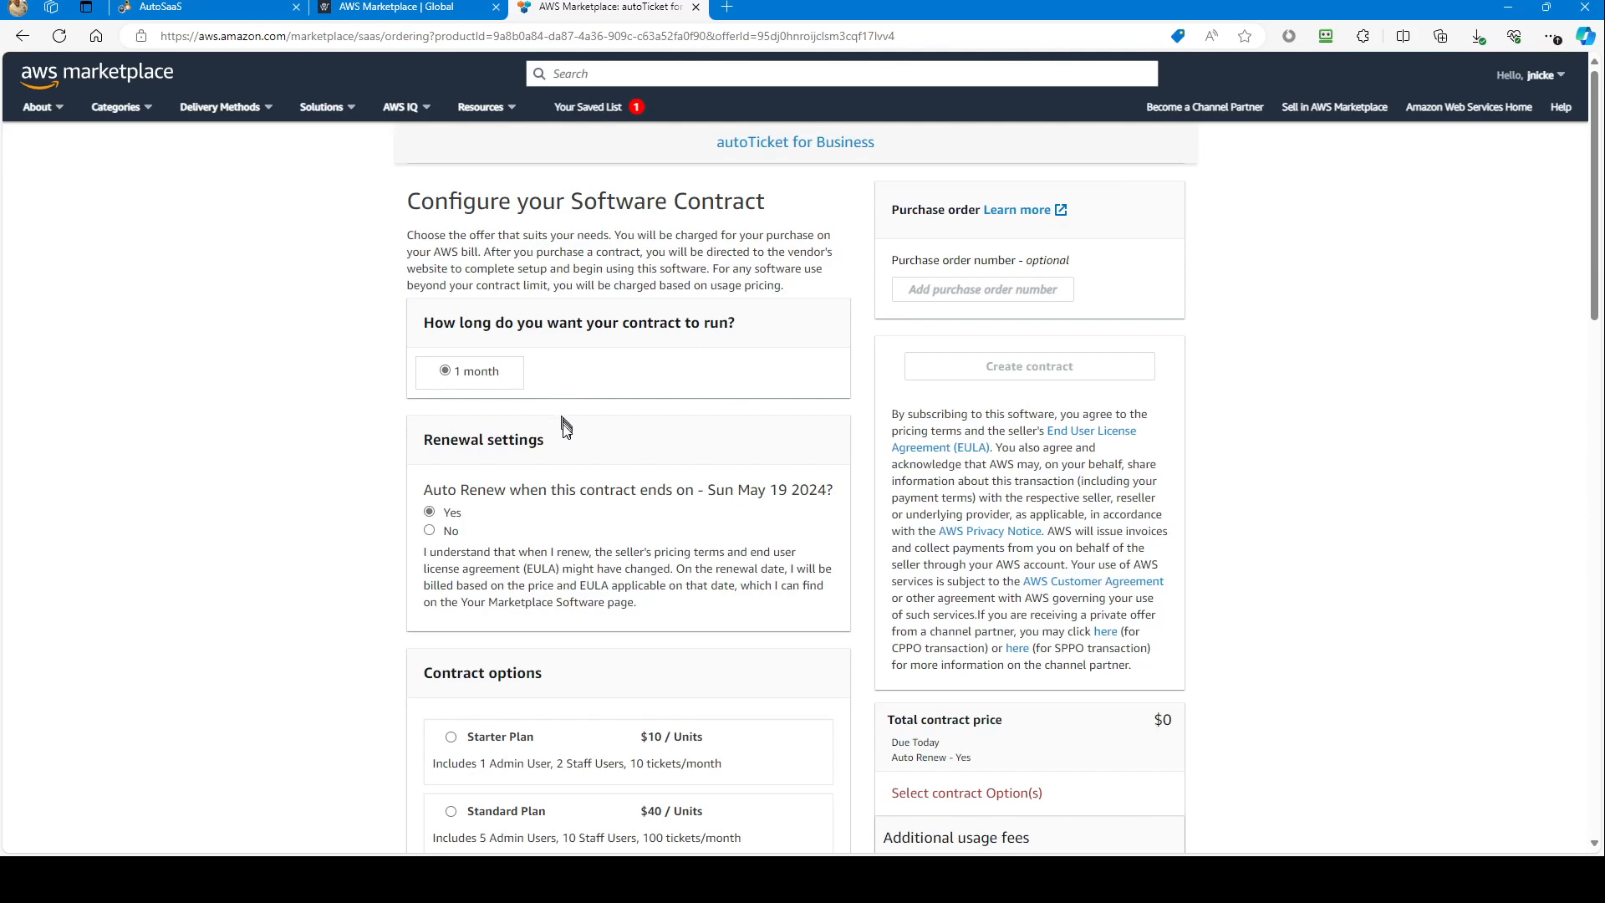
Step: Set contract renewal to No and review the contract options and additional usage fees
{"action": "left_click", "coordinate": [429, 532]}
{"action": "scroll", "coordinate": [656, 440], "scroll_direction": "down", "scroll_amount": 2}
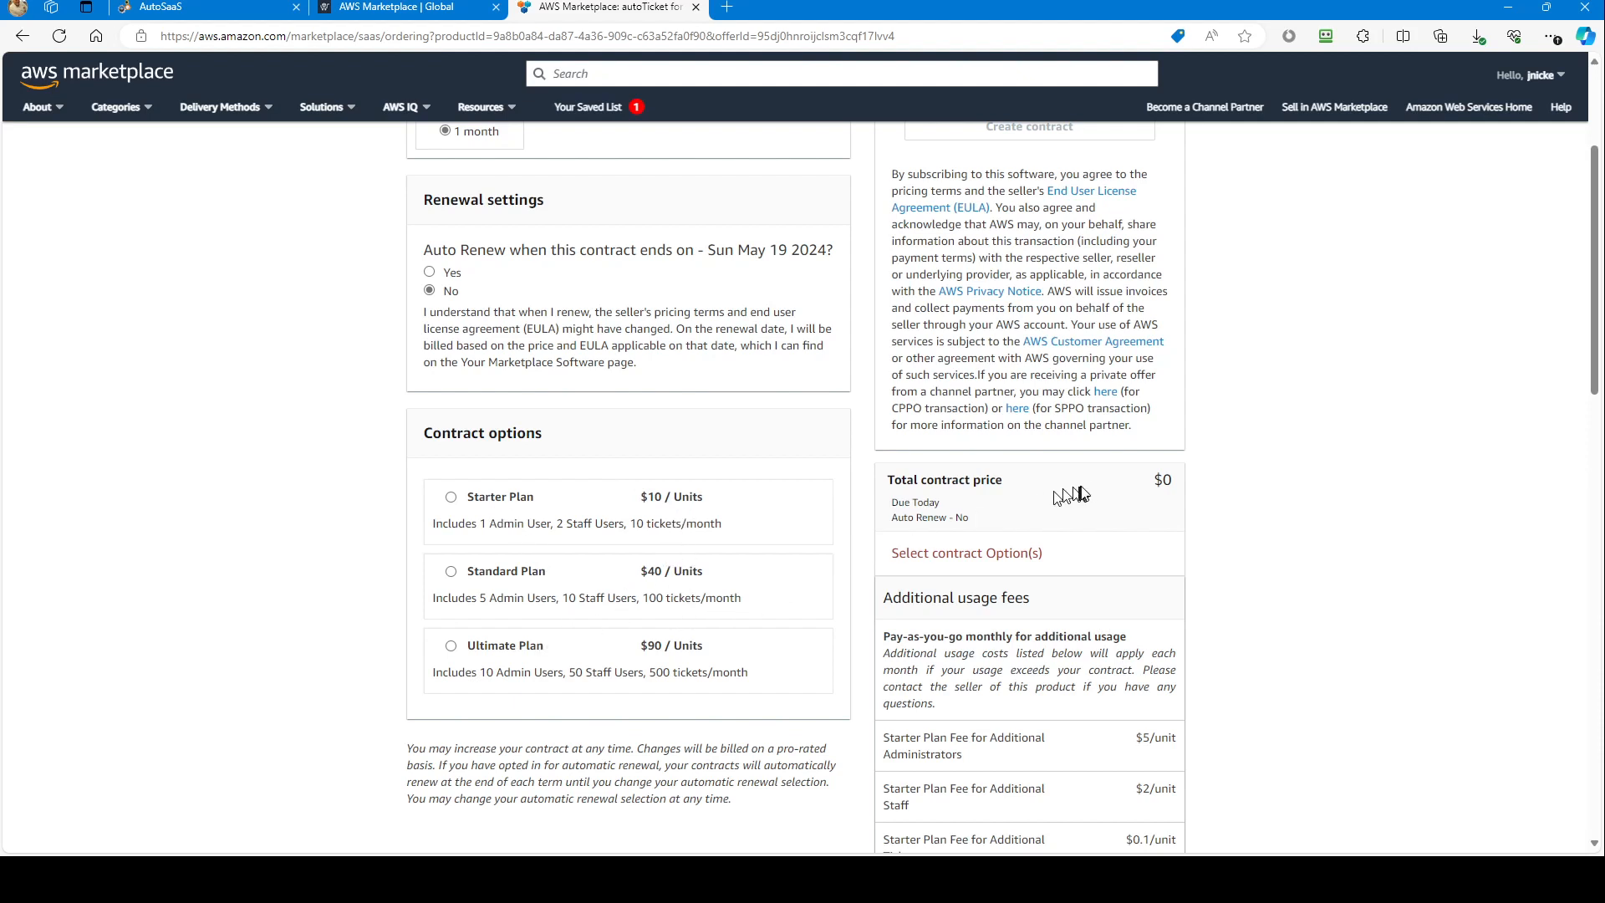
{"action": "scroll", "coordinate": [1086, 498], "scroll_direction": "down", "scroll_amount": 3}
{"action": "scroll", "coordinate": [1254, 481], "scroll_direction": "down", "scroll_amount": 2}
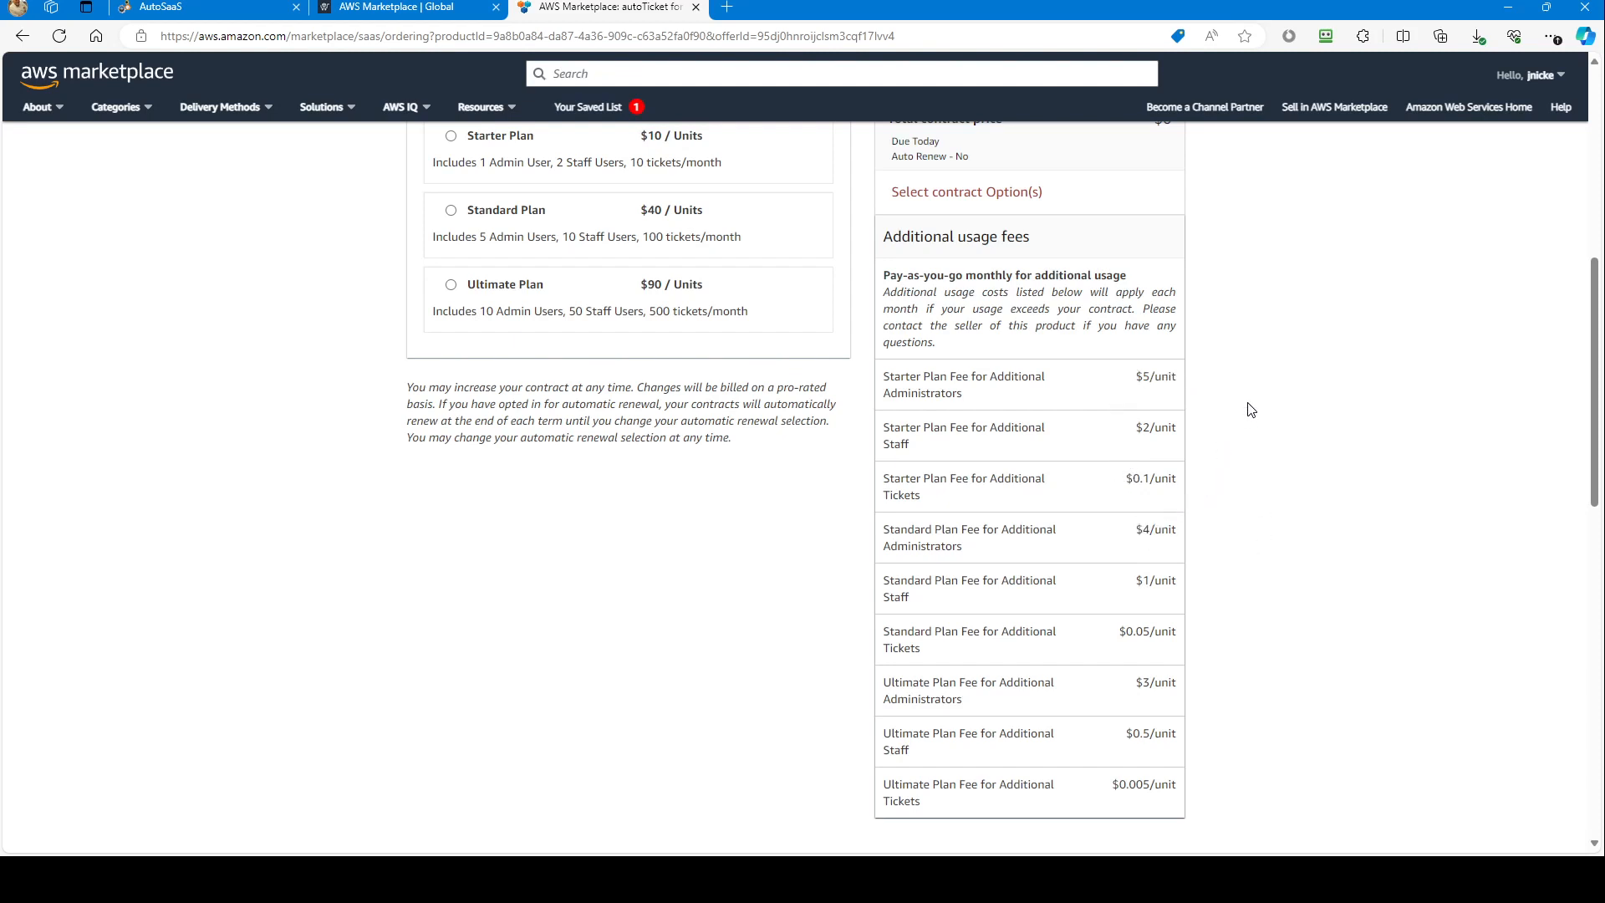
{"action": "scroll", "coordinate": [1171, 426], "scroll_direction": "up", "scroll_amount": 2}
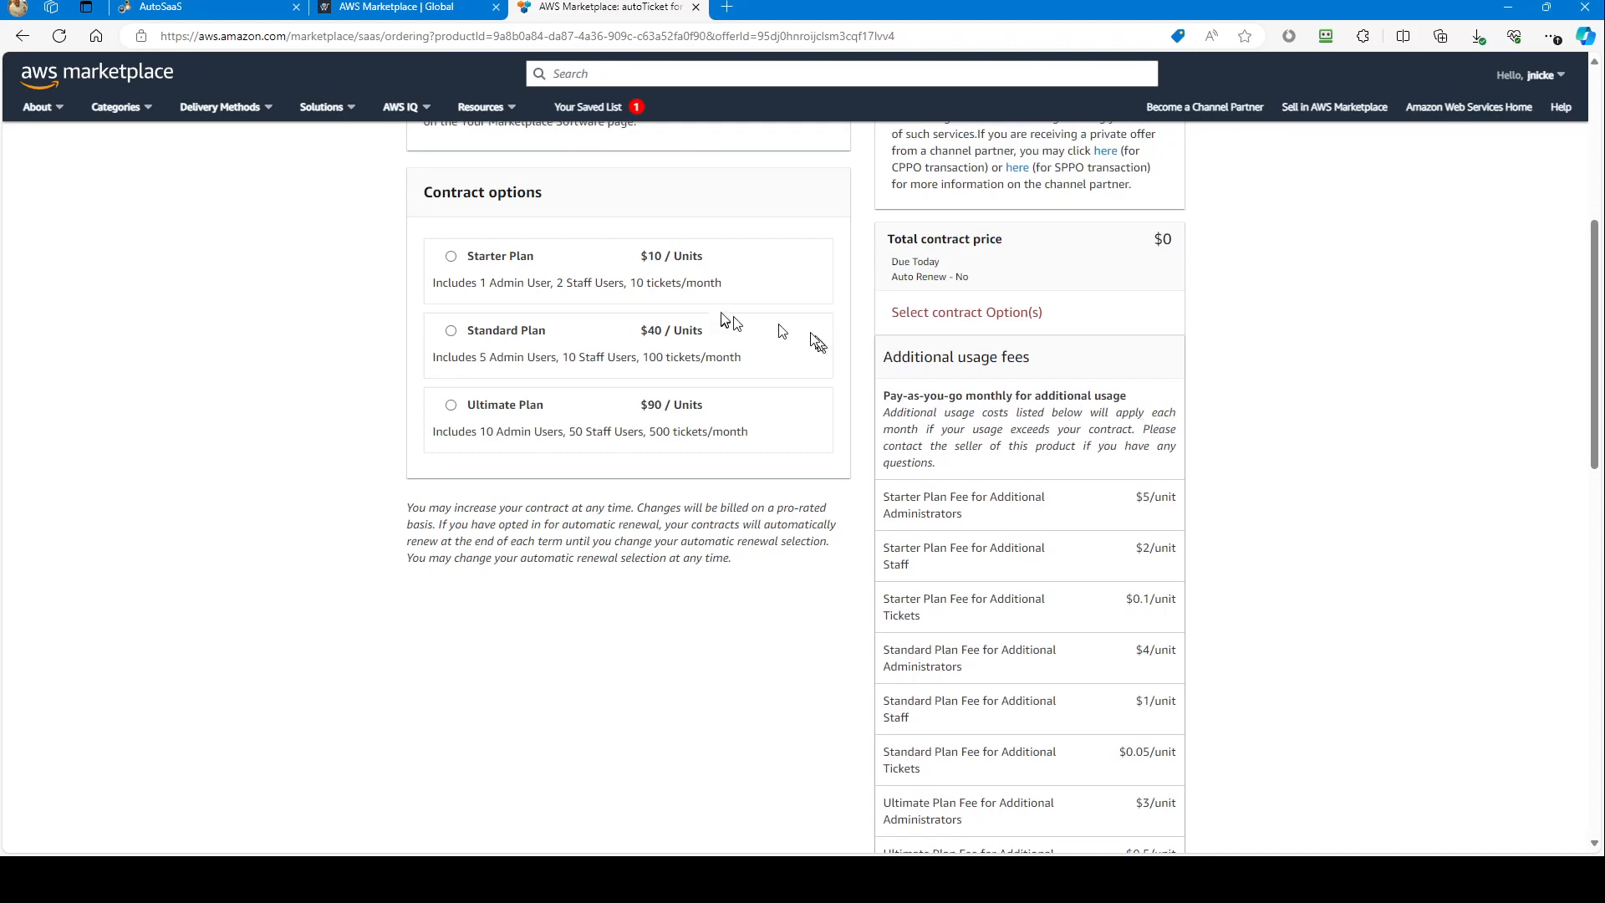
Step: Select the $10 Starter Plan contract option and create the contract for confirmation
{"action": "left_click", "coordinate": [452, 256]}
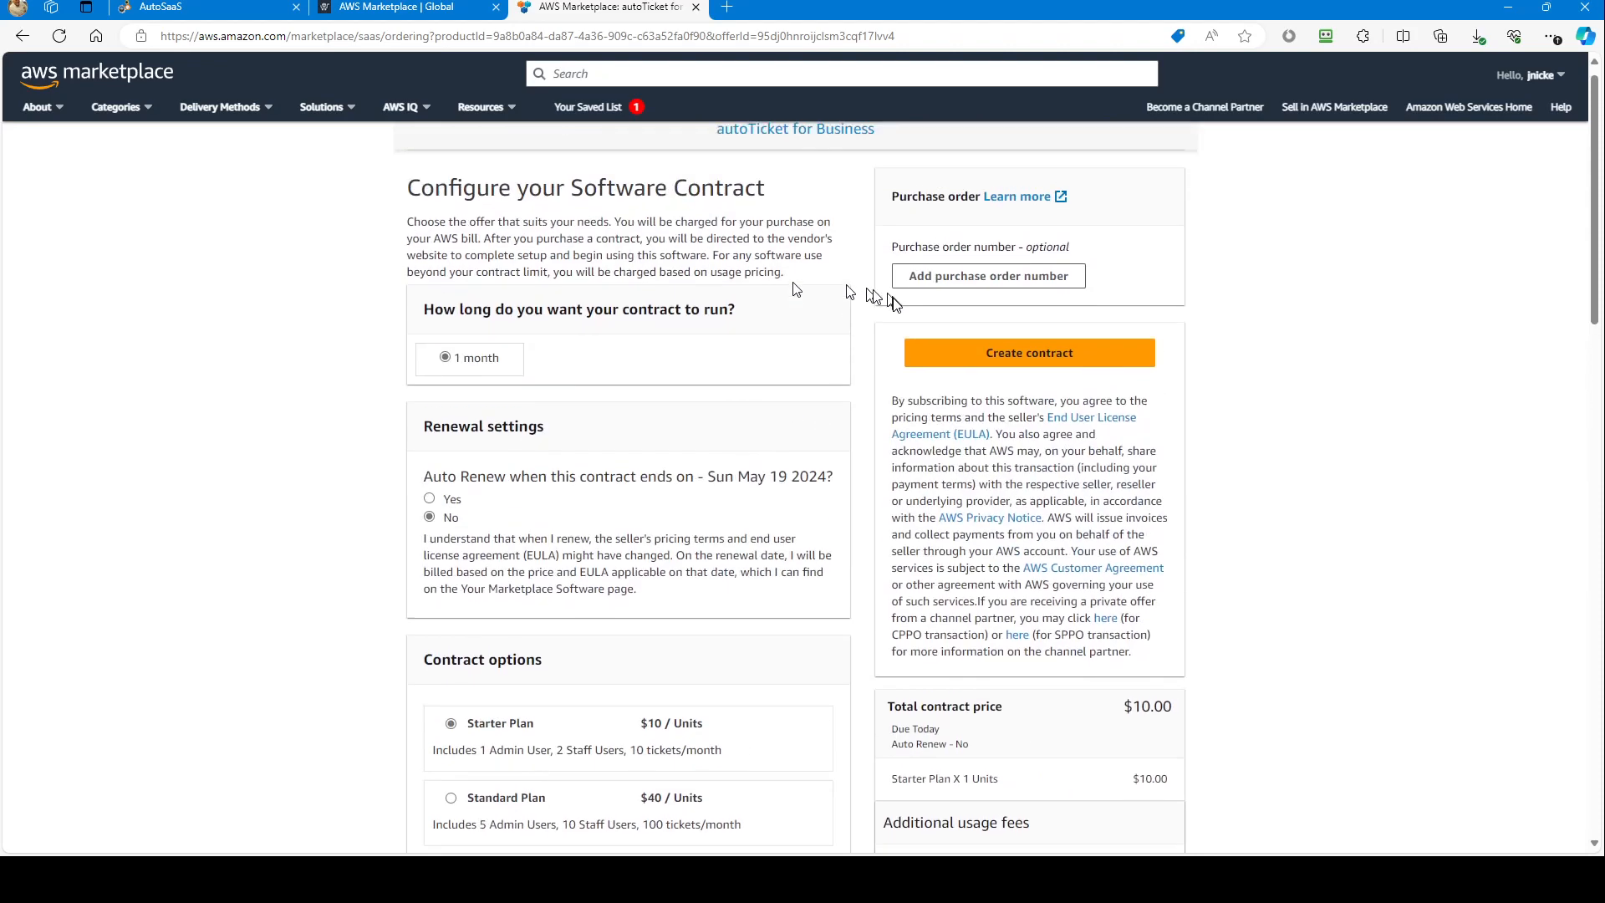
{"action": "scroll", "coordinate": [1116, 569], "scroll_direction": "down", "scroll_amount": 3}
{"action": "scroll", "coordinate": [1116, 569], "scroll_direction": "down", "scroll_amount": 3}
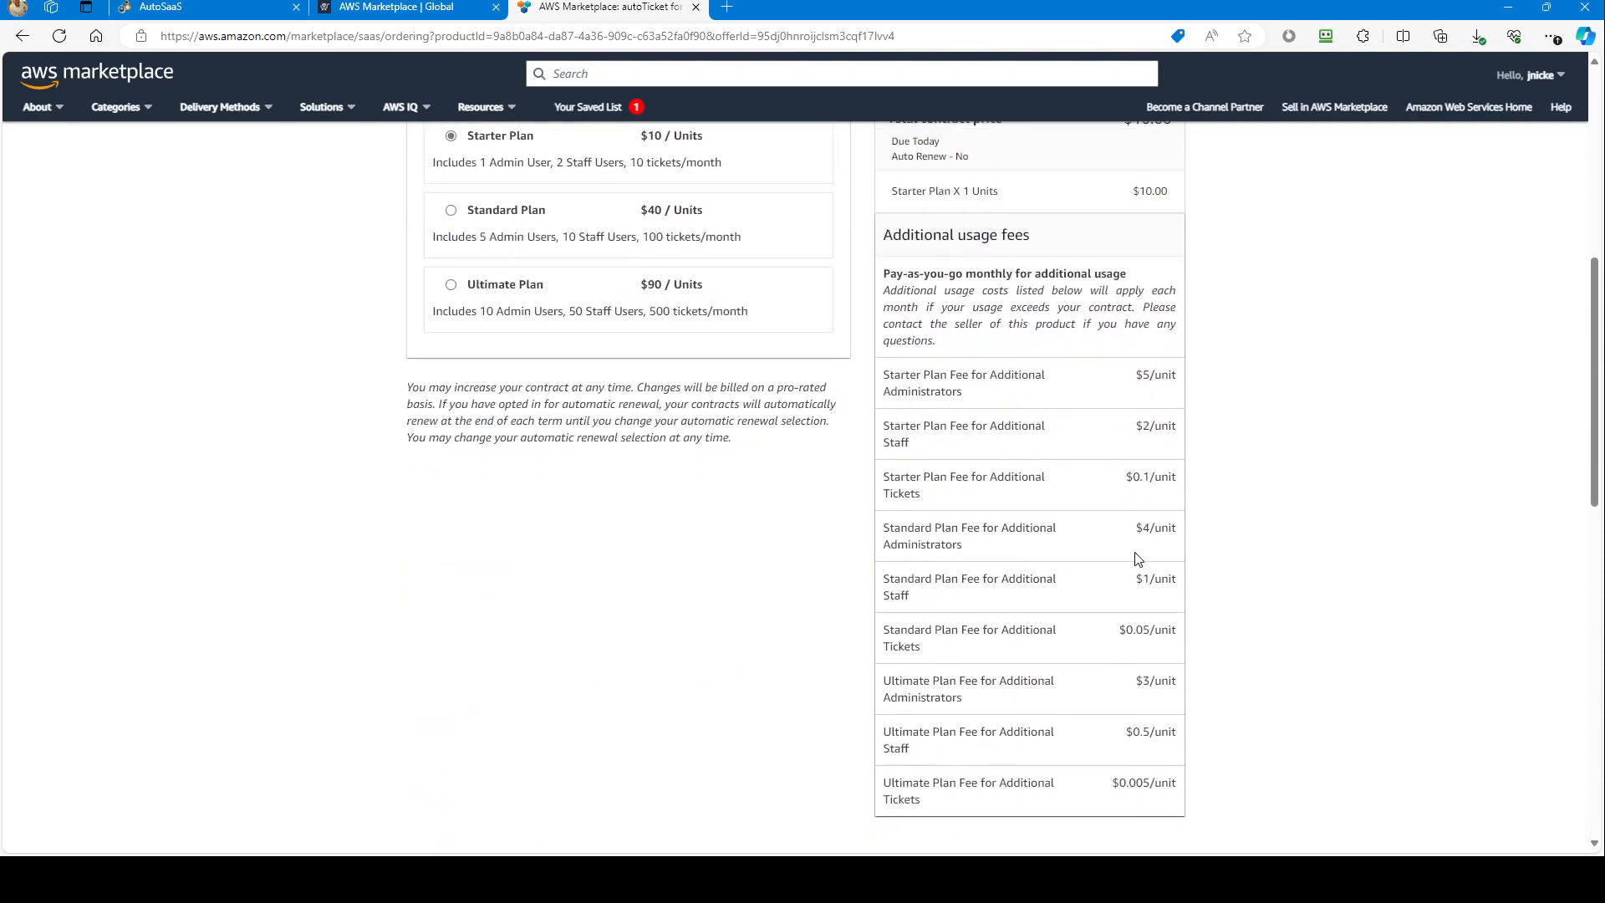
{"action": "scroll", "coordinate": [1131, 550], "scroll_direction": "up", "scroll_amount": 4}
{"action": "scroll", "coordinate": [1151, 553], "scroll_direction": "up", "scroll_amount": 2}
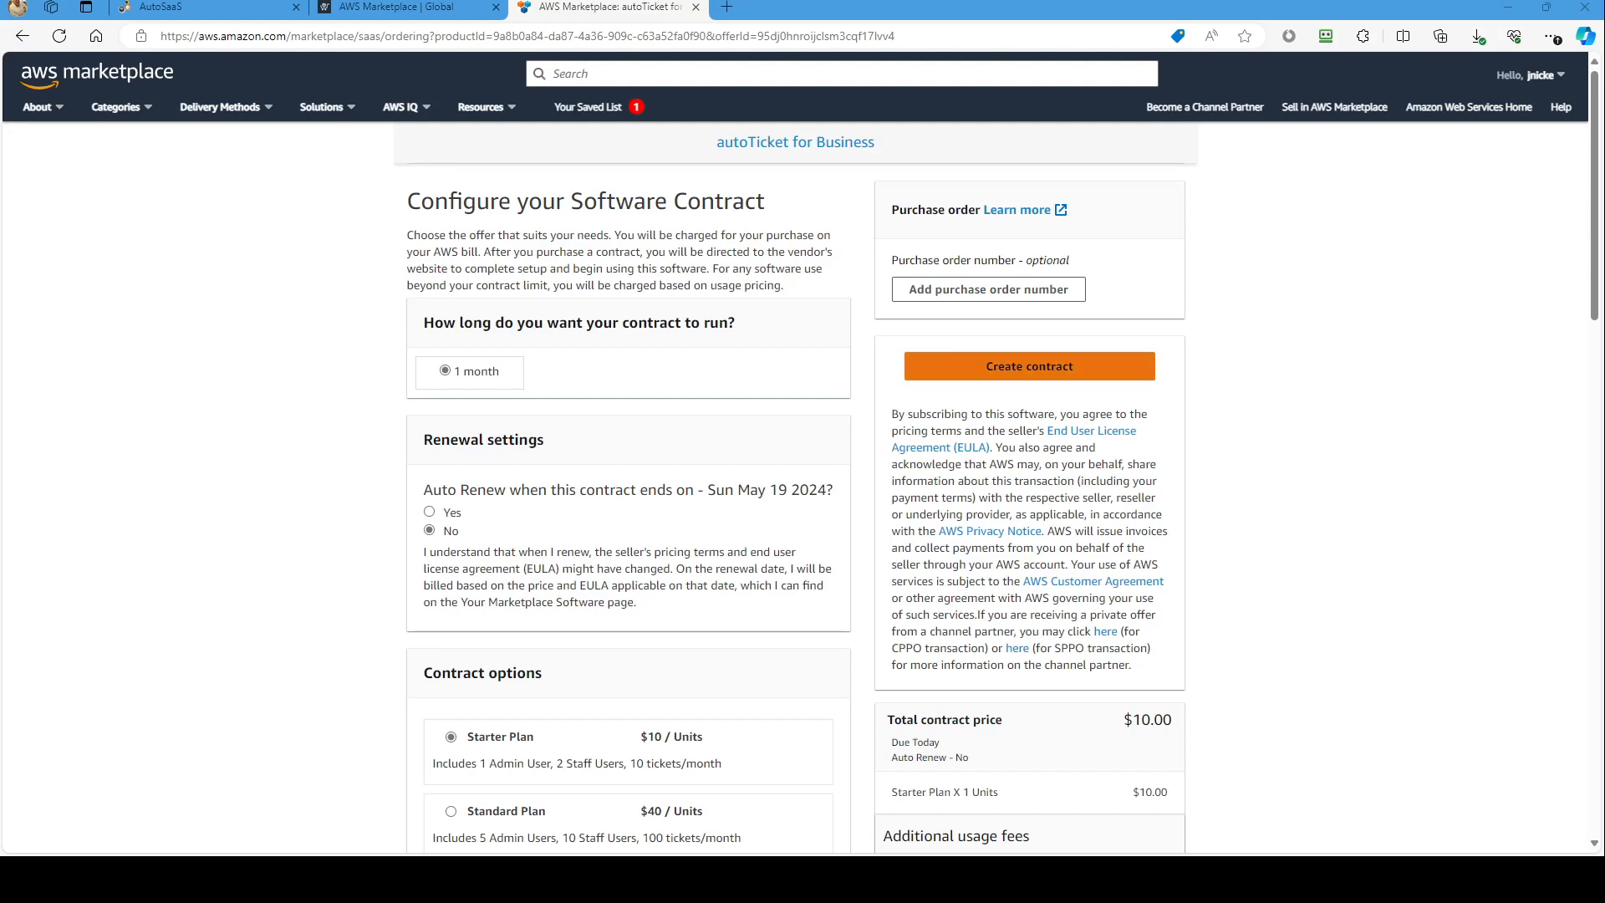
{"action": "left_click", "coordinate": [1016, 376]}
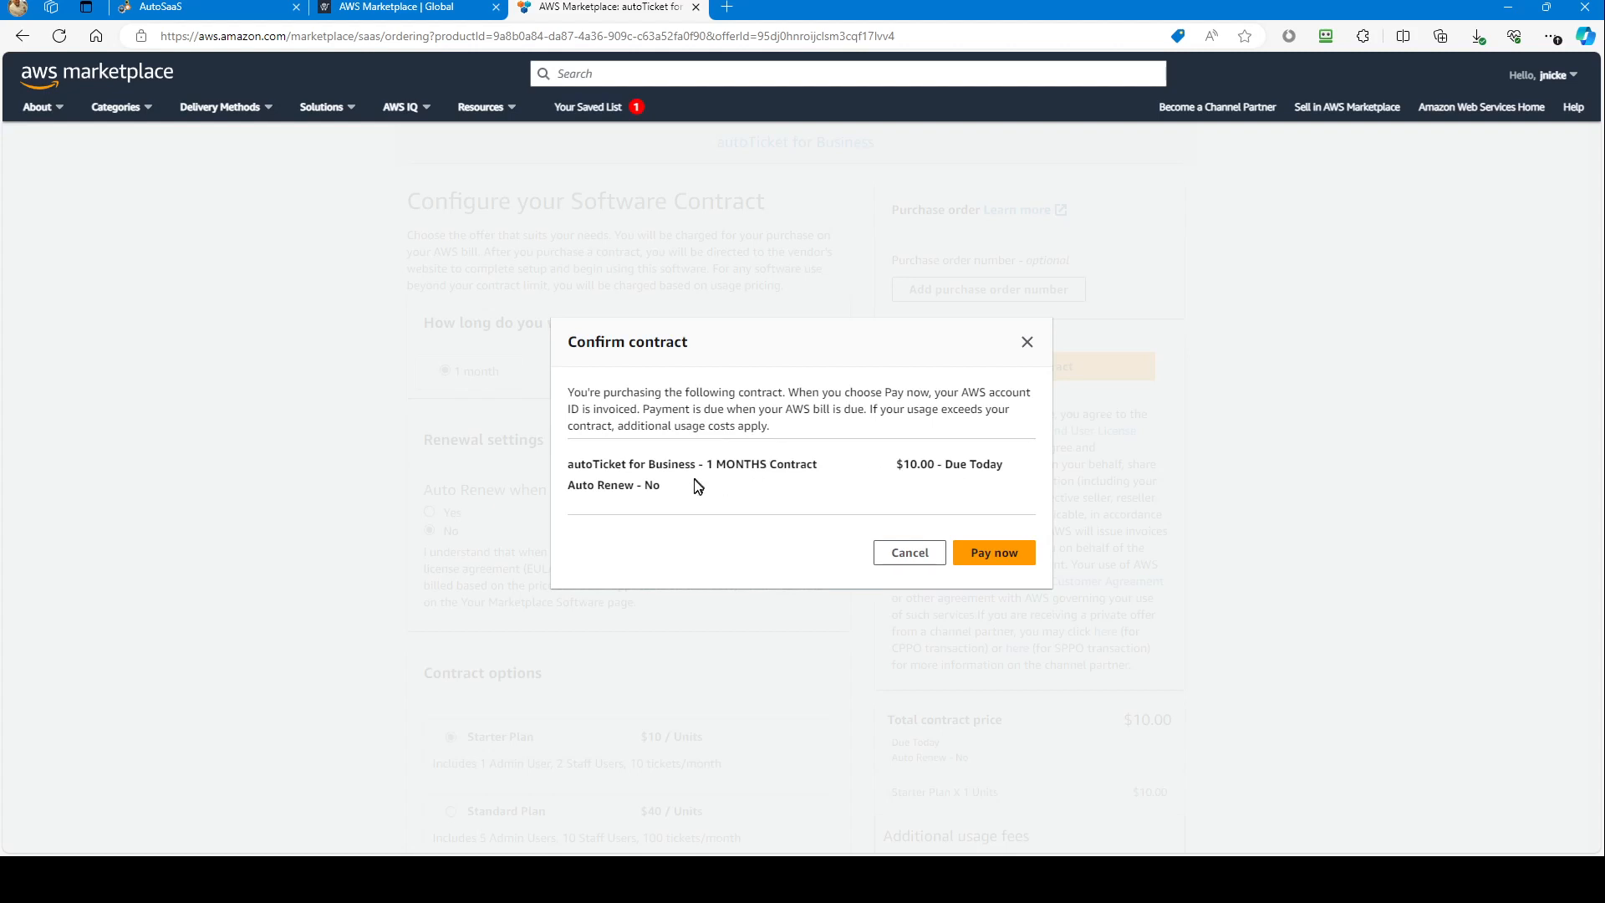
Step: Pay $10 for the one-month Starter contract and proceed to autoTicket account setup
{"action": "left_click", "coordinate": [988, 565]}
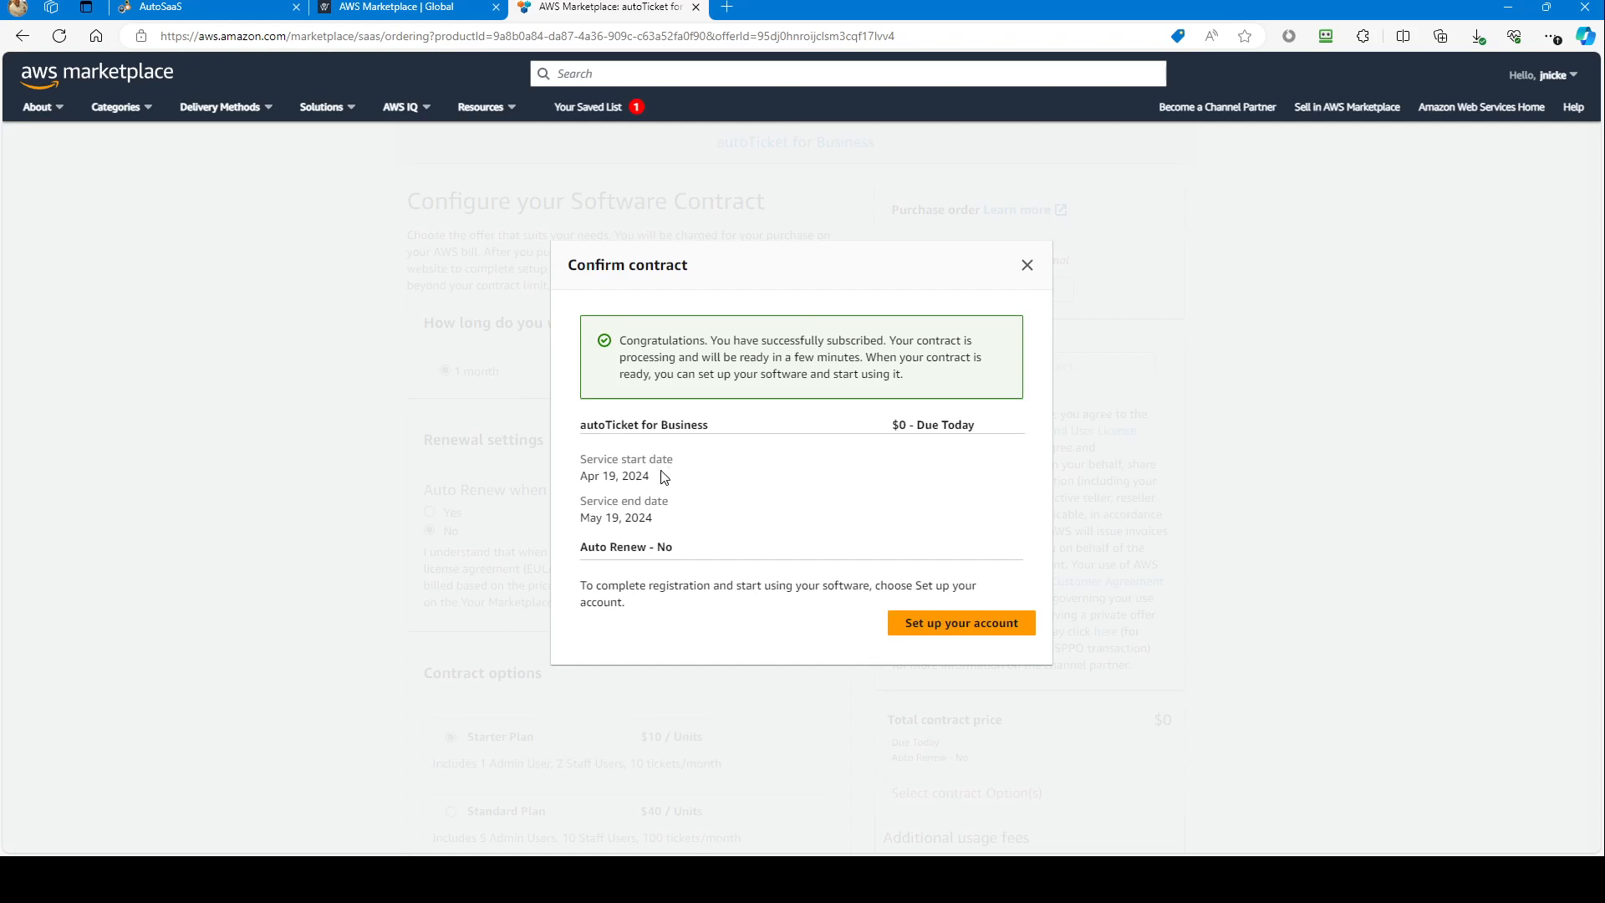
{"action": "left_click", "coordinate": [954, 627]}
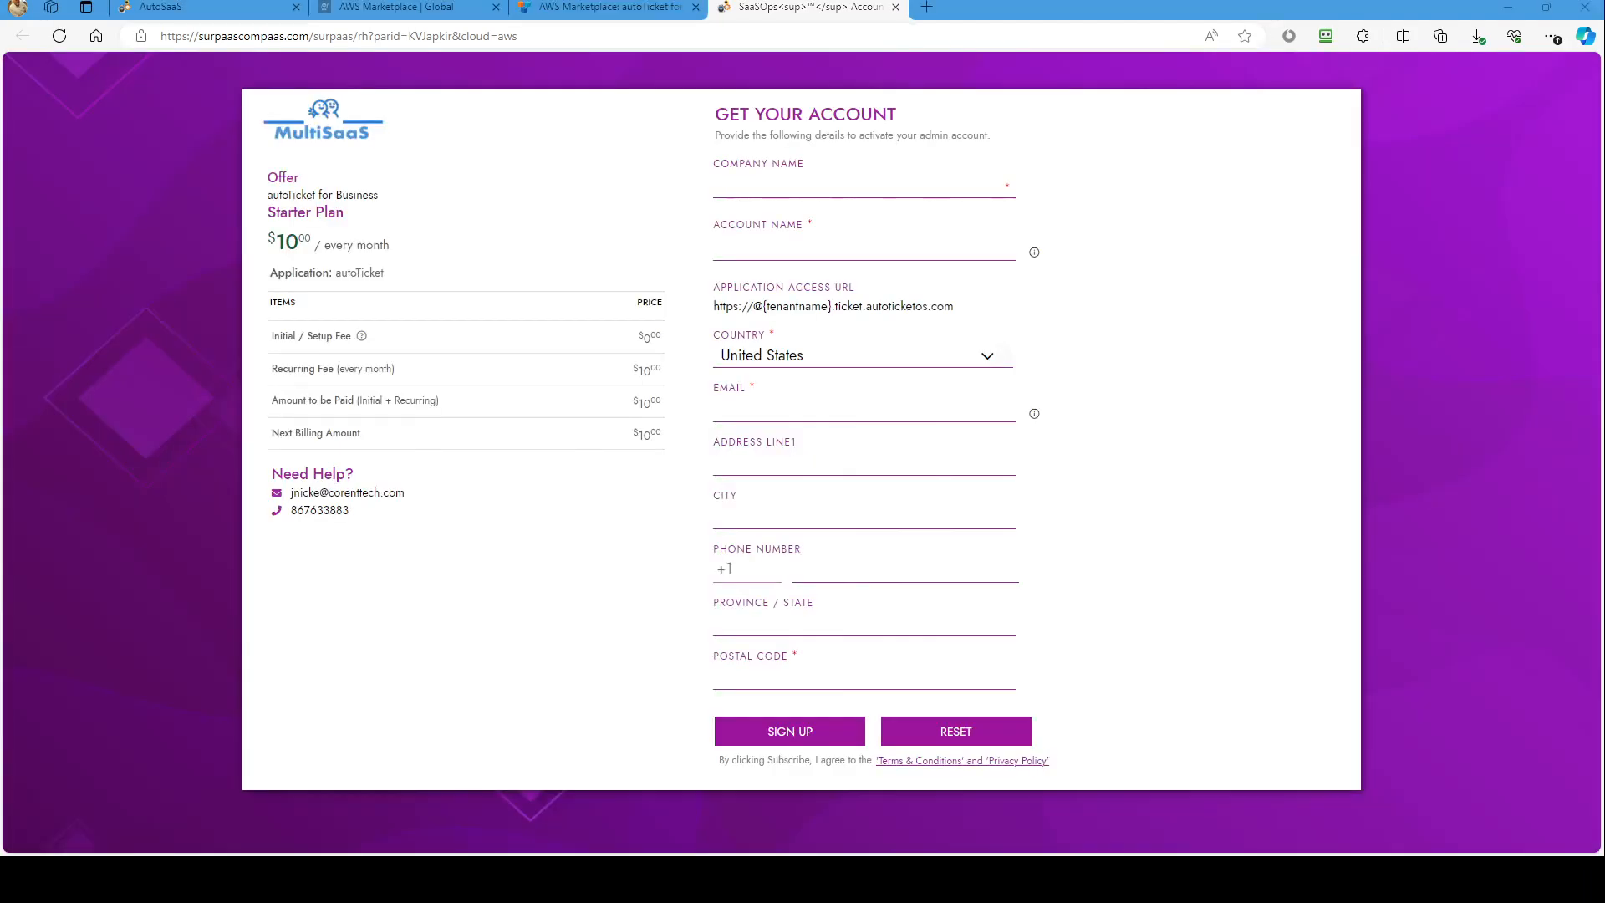
Step: Enter company name 'test case', account name 'testcas', and the contact's e-mail address
{"action": "left_click", "coordinate": [786, 185]}
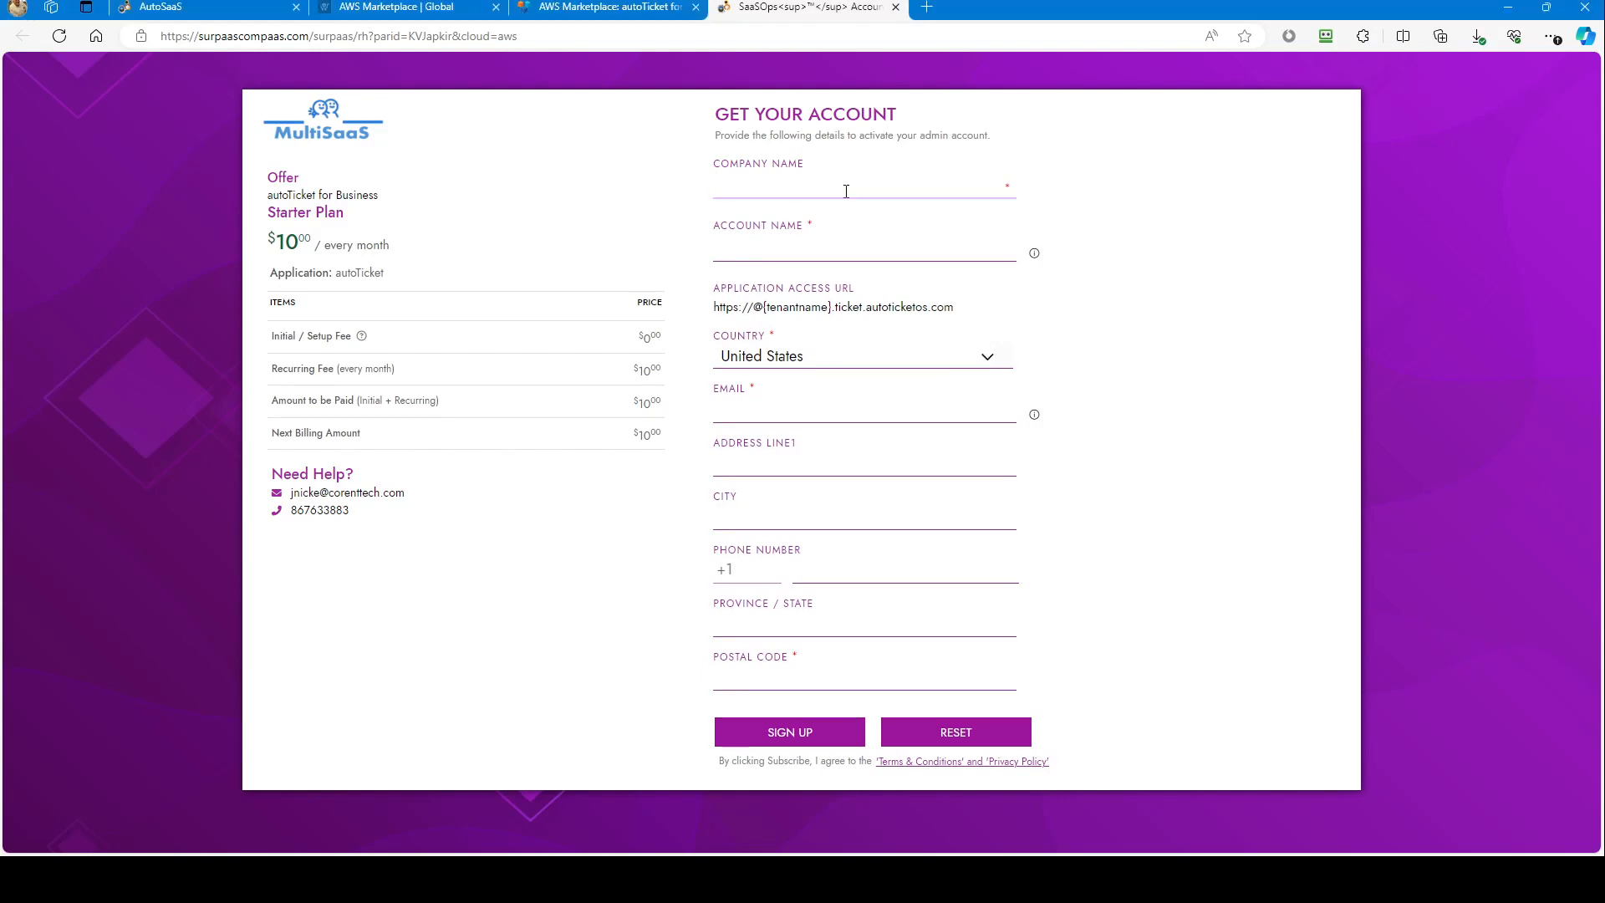
{"action": "type", "text": "test case"}
{"action": "key", "text": "Tab"}
{"action": "type", "text": "testcas"}
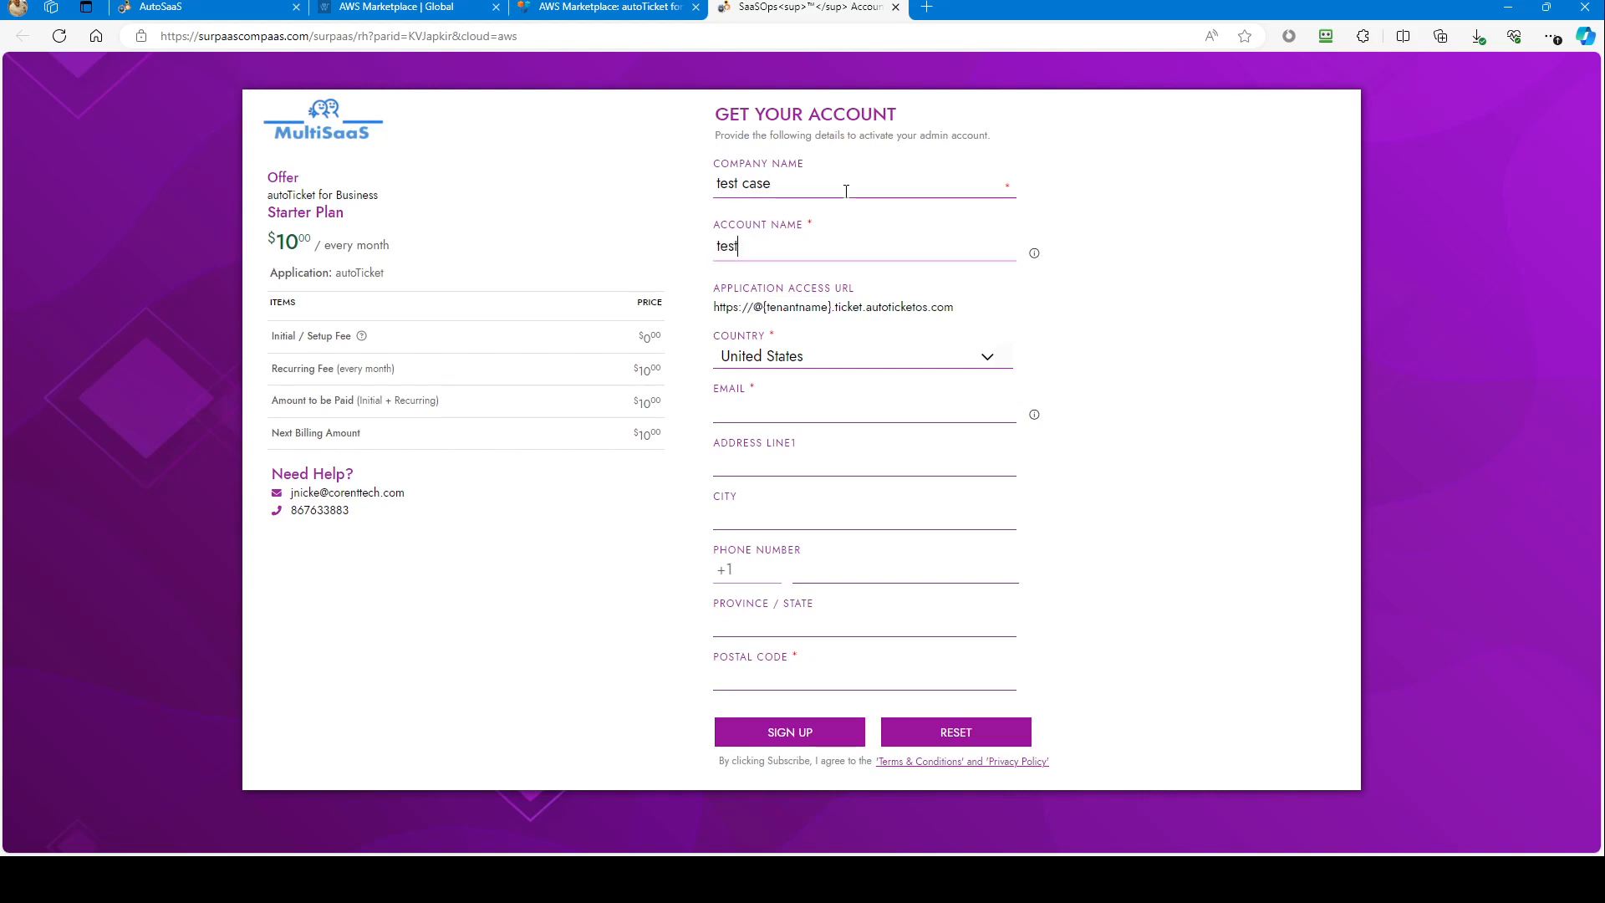
{"action": "key", "text": "Tab"}
{"action": "key", "text": "Tab"}
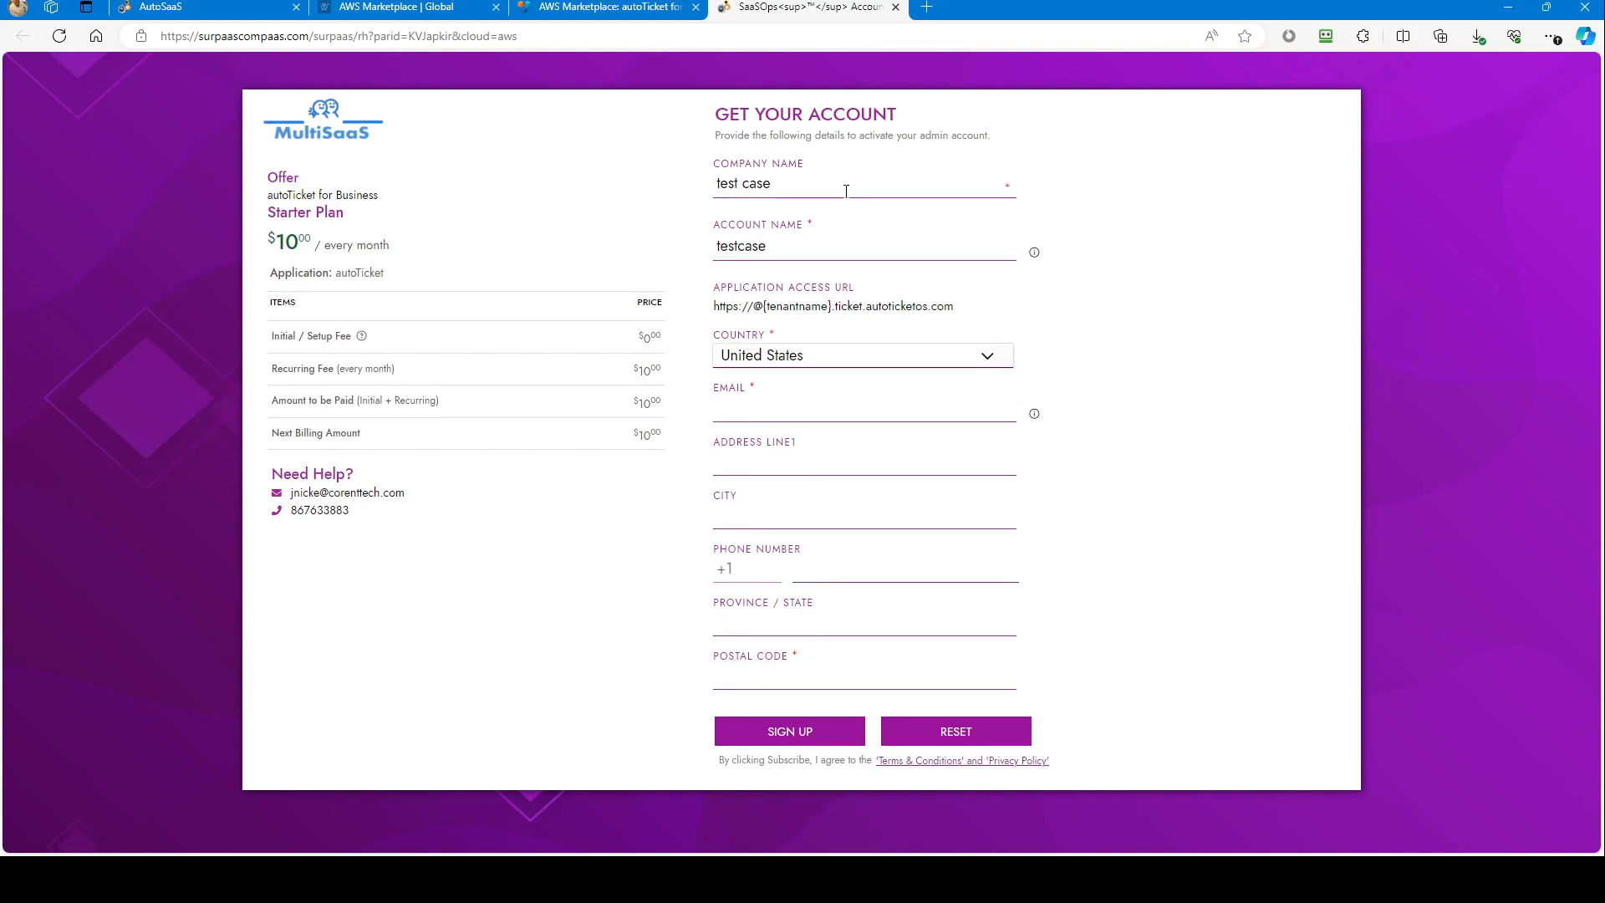
Step: Skip the optional address and phone fields, fill in the postal code, and sign up
{"action": "key", "text": "Tab"}
{"action": "key", "text": "Tab"}
{"action": "key", "text": "Tab"}
{"action": "key", "text": "Tab"}
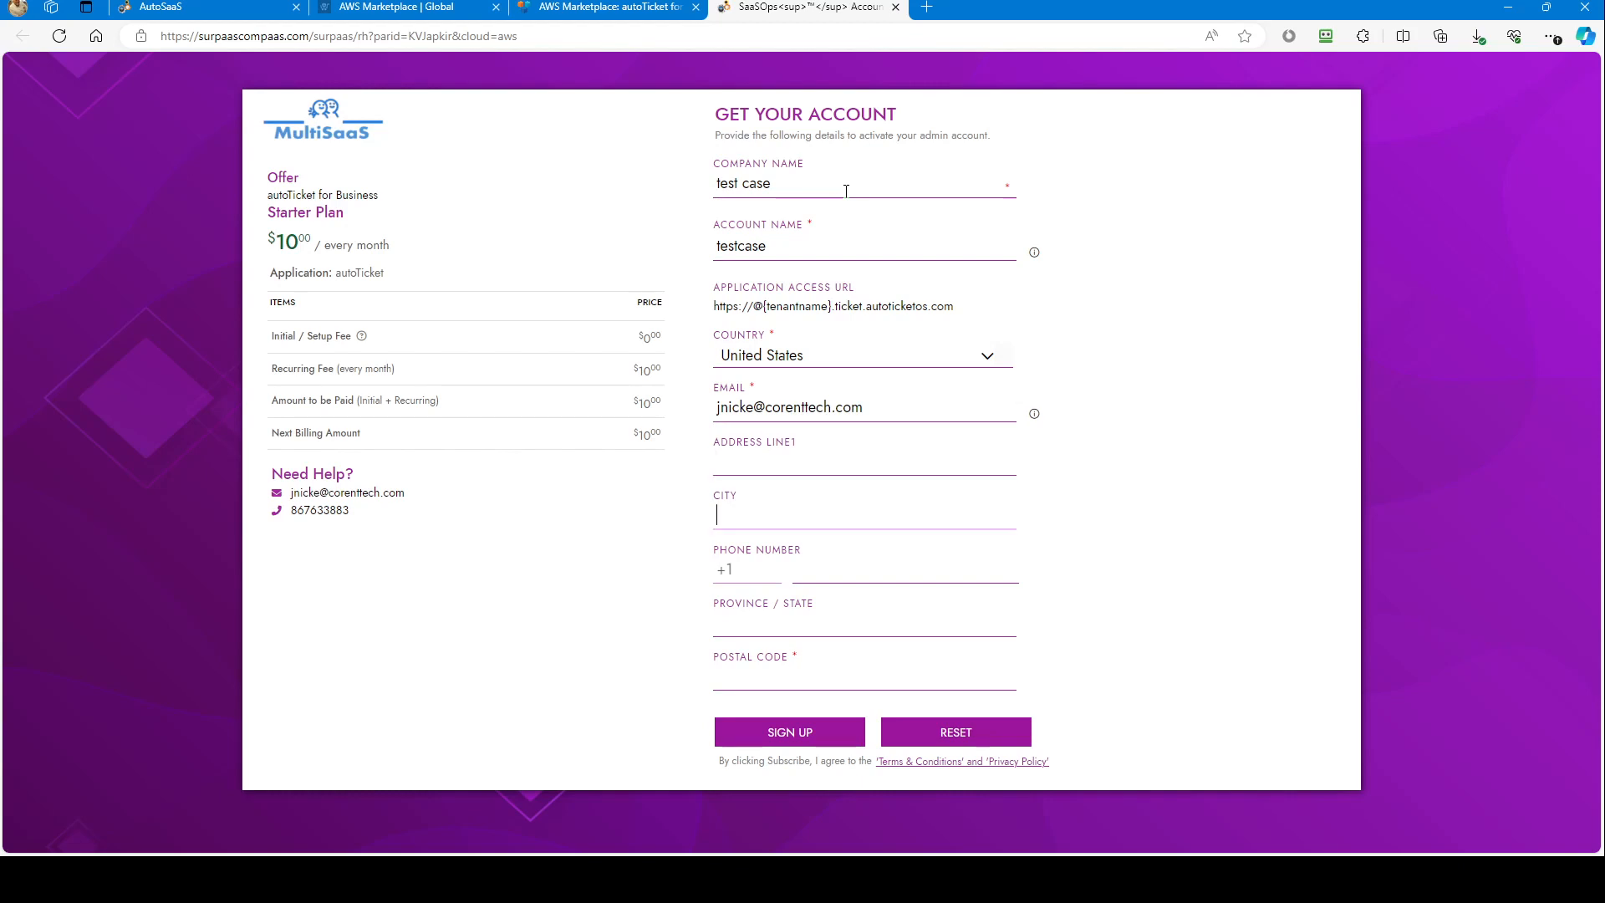
{"action": "key", "text": "Tab"}
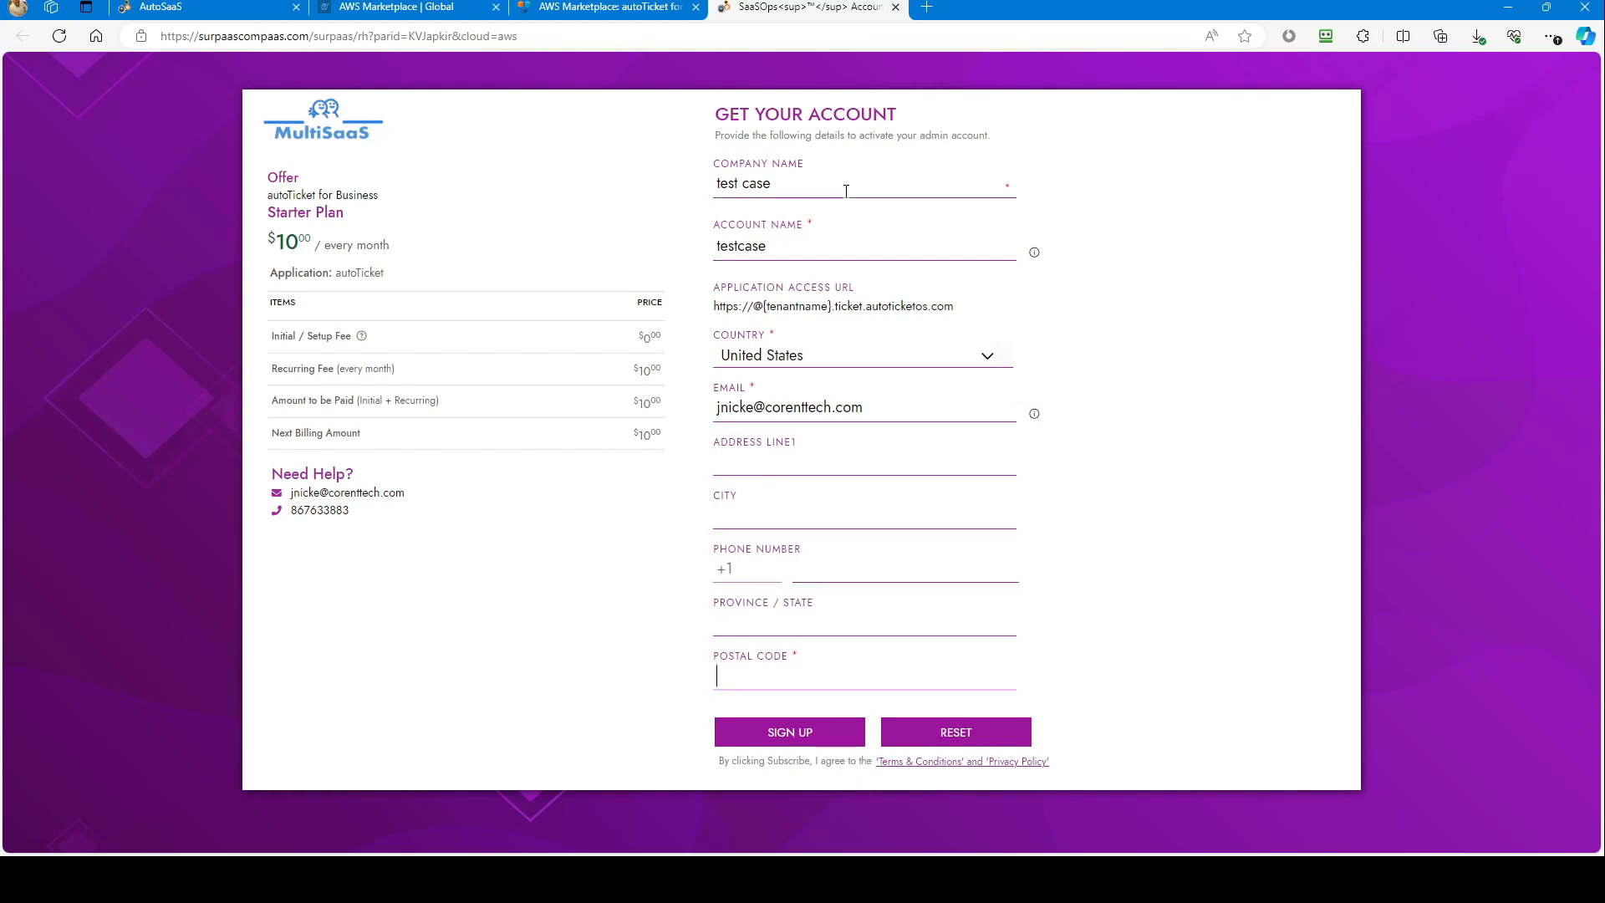
{"action": "type", "text": "33440"}
{"action": "left_click", "coordinate": [792, 734]}
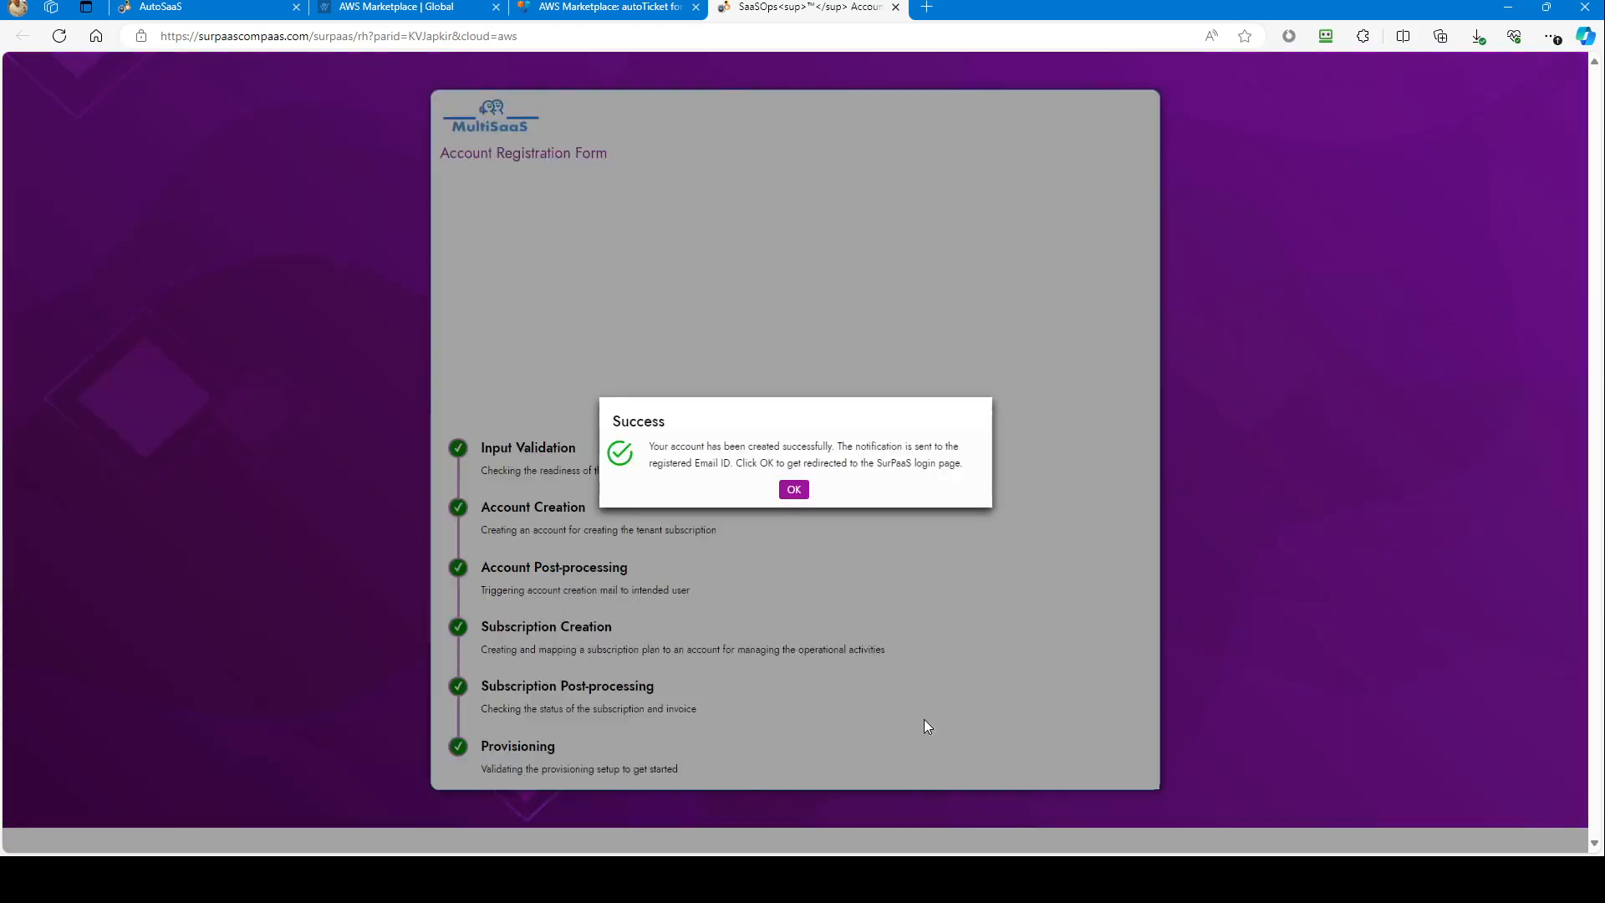
Step: Acknowledge the Success message confirming the testcase account was created
{"action": "left_click", "coordinate": [792, 491]}
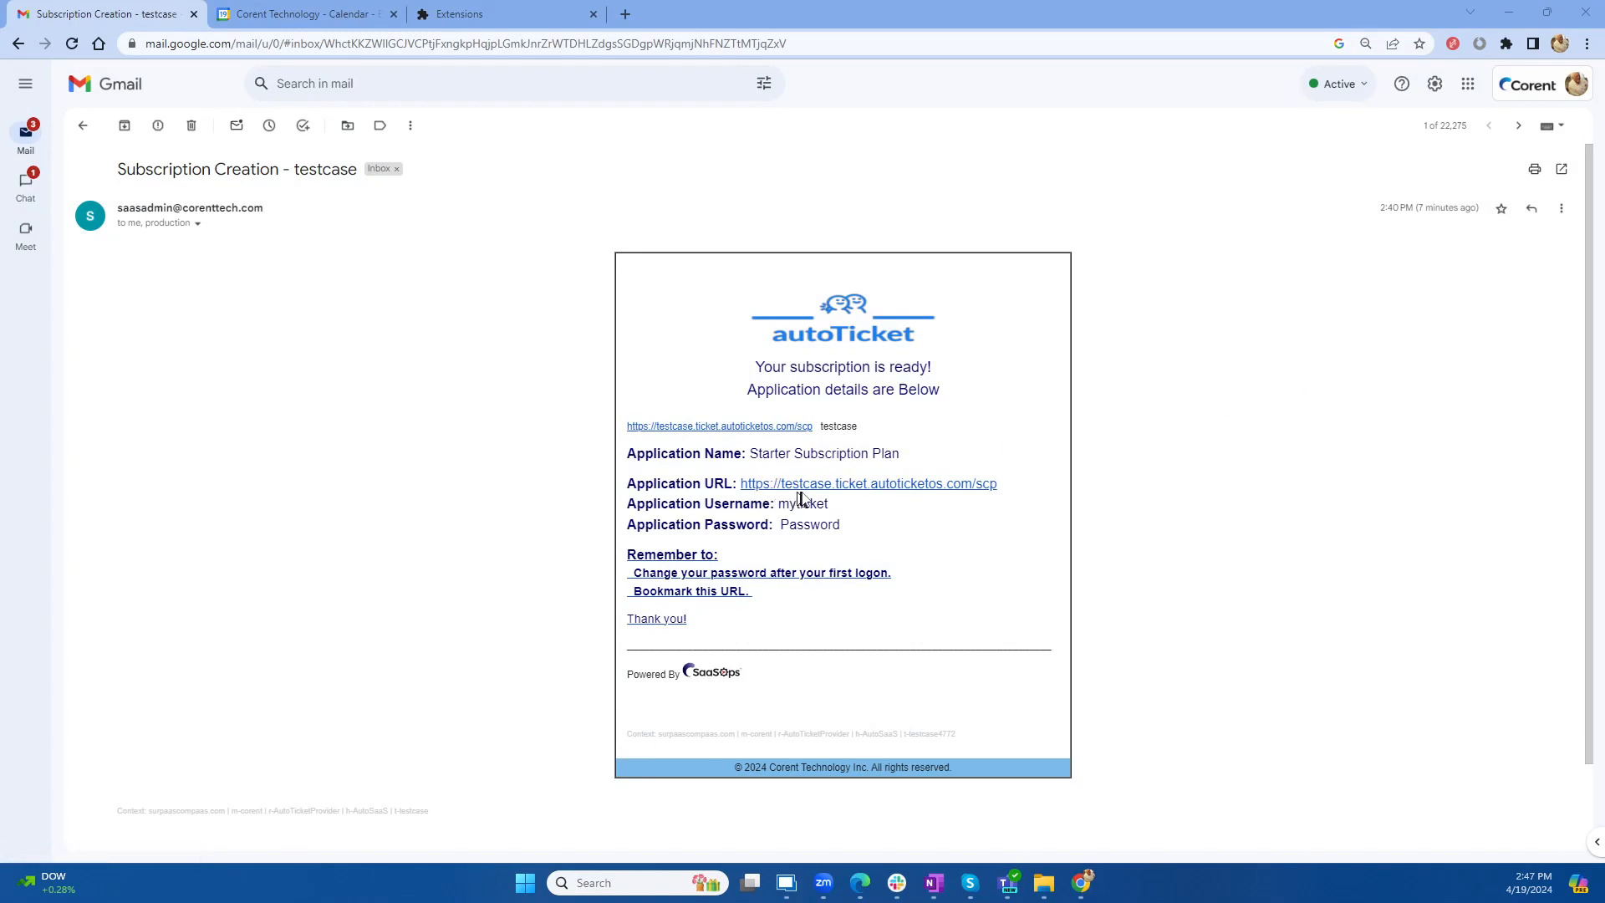
Step: Open the autoTicket Application URL from the testcase Subscription Creation e-mail
{"action": "left_click", "coordinate": [842, 486]}
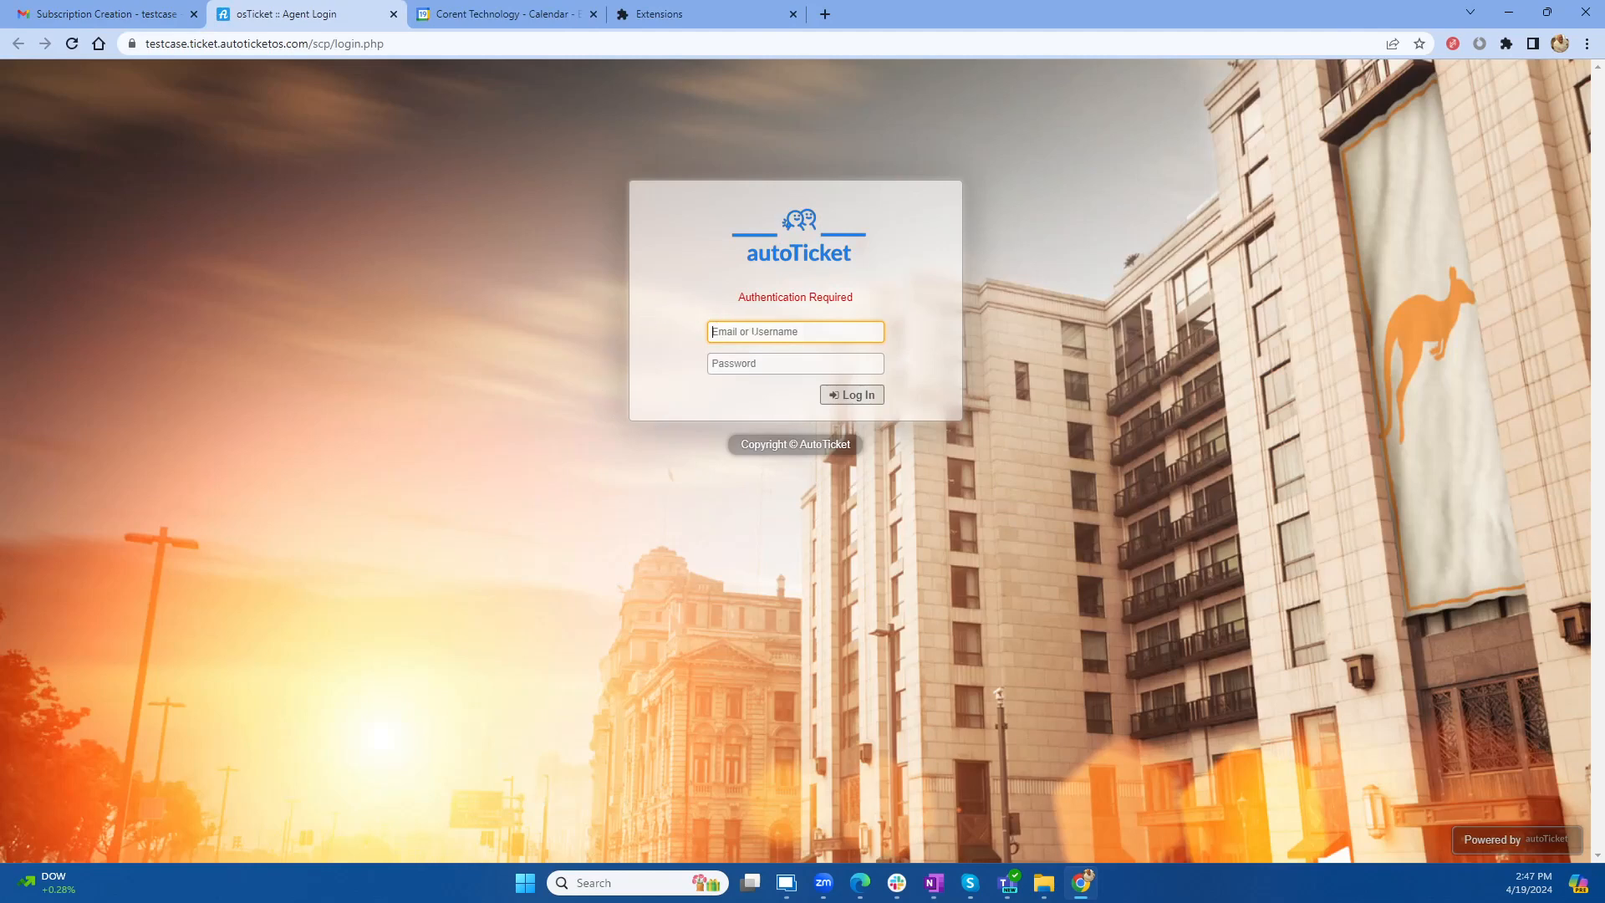
Step: Log in to autoTicket with the e-mailed username and password, saving the password in the browser
{"action": "type", "text": "myticket"}
{"action": "key", "text": "Tab"}
{"action": "type", "text": "m•••••••"}
{"action": "key", "text": "Return"}
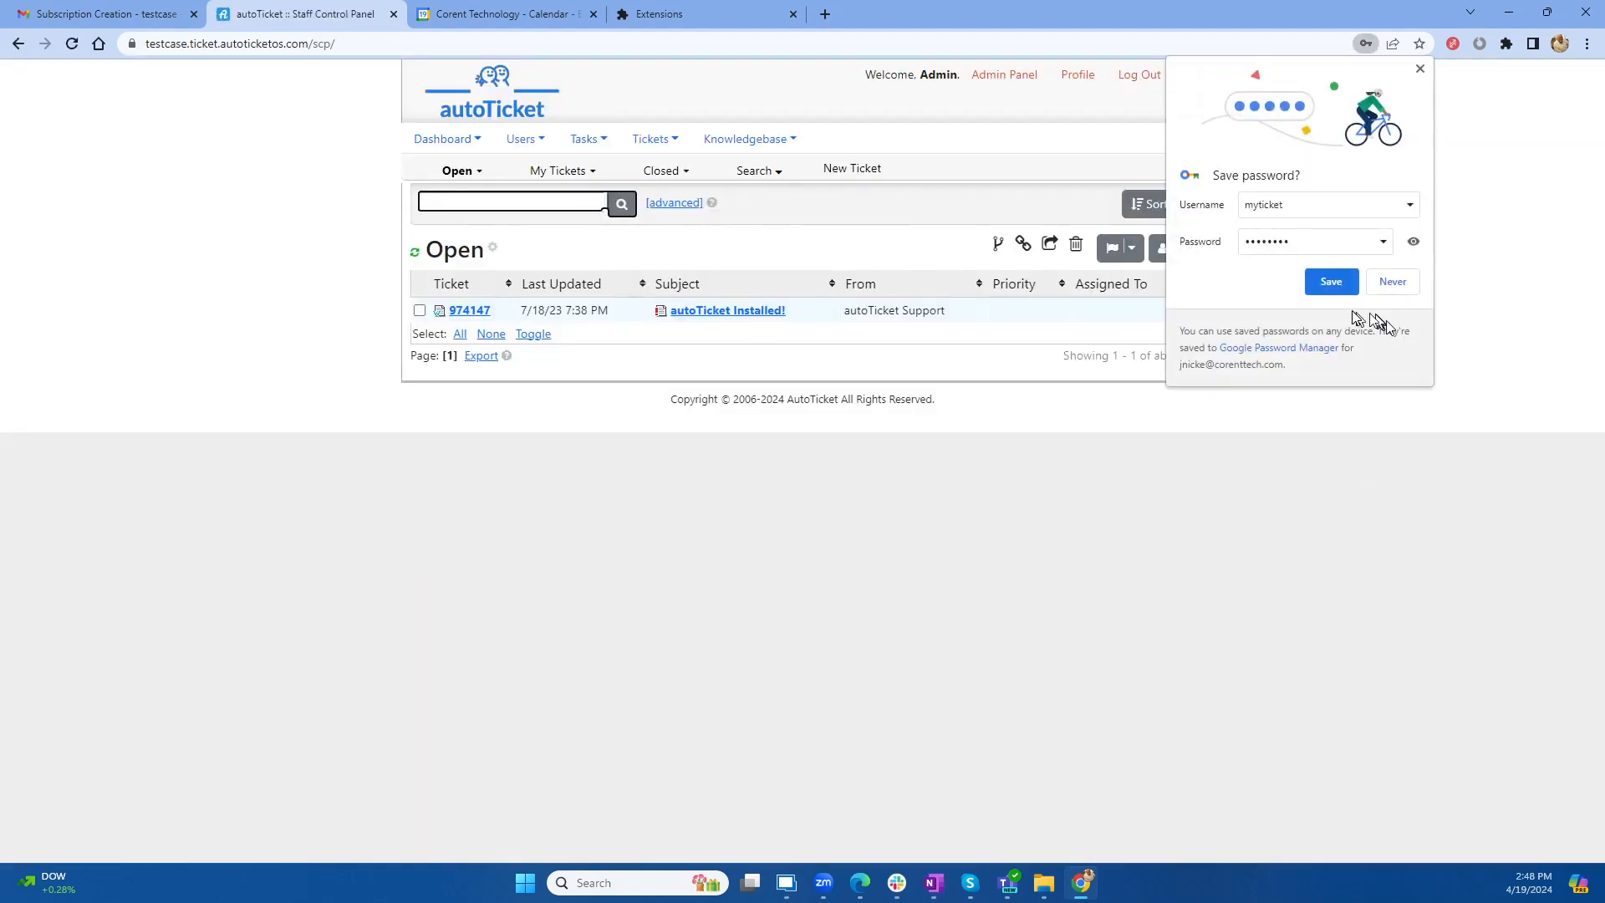
{"action": "left_click", "coordinate": [1325, 287]}
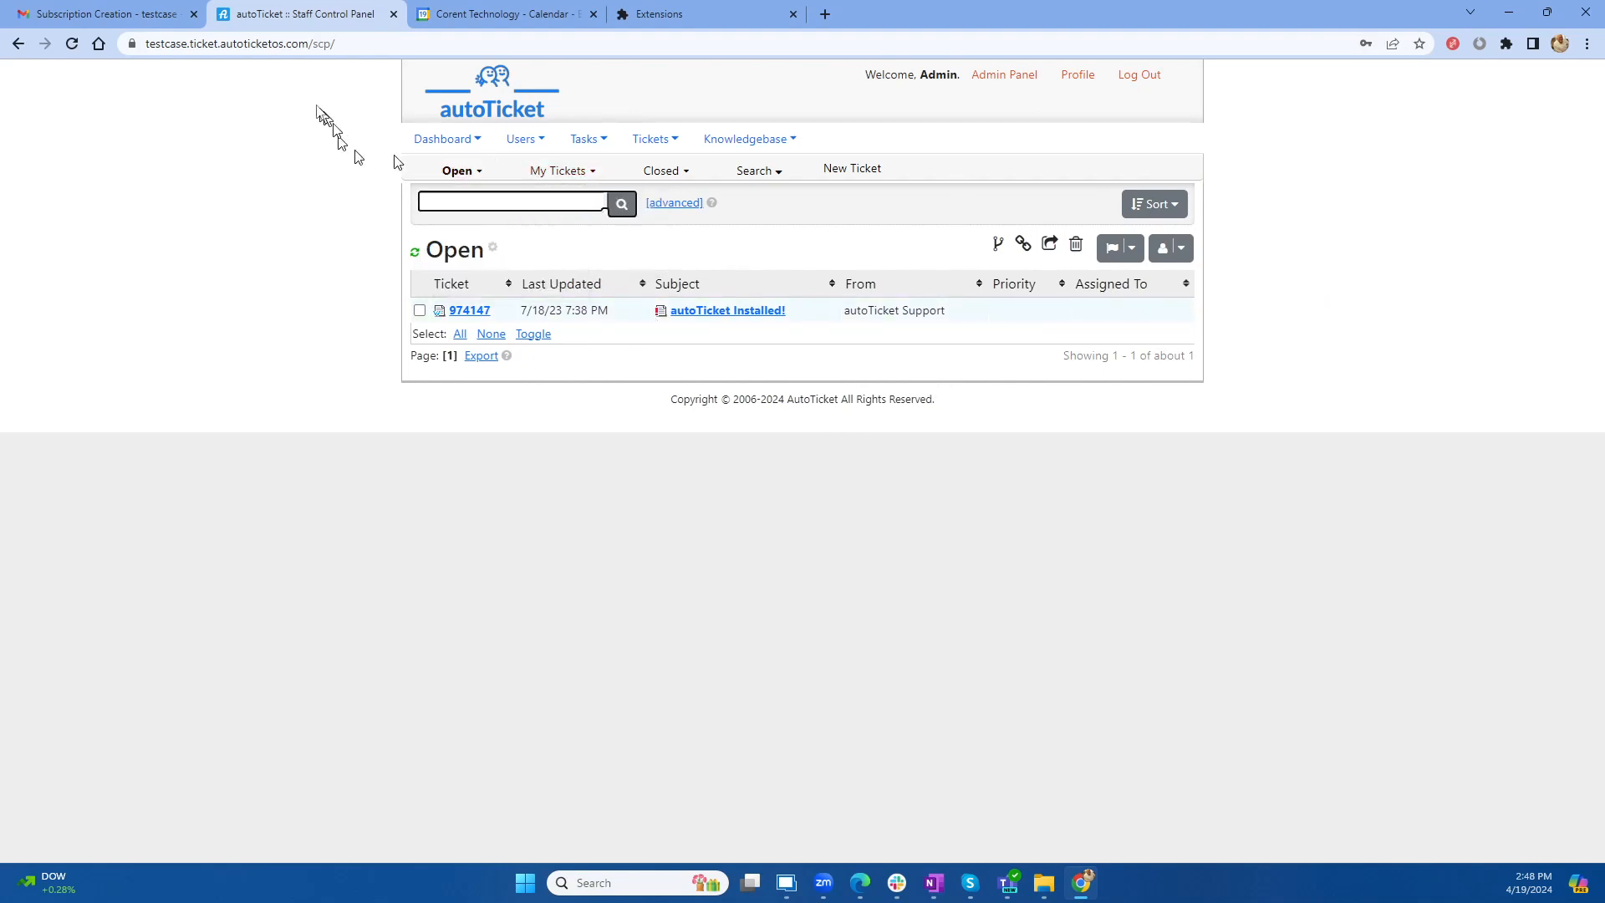
{"action": "double_click", "coordinate": [188, 46]}
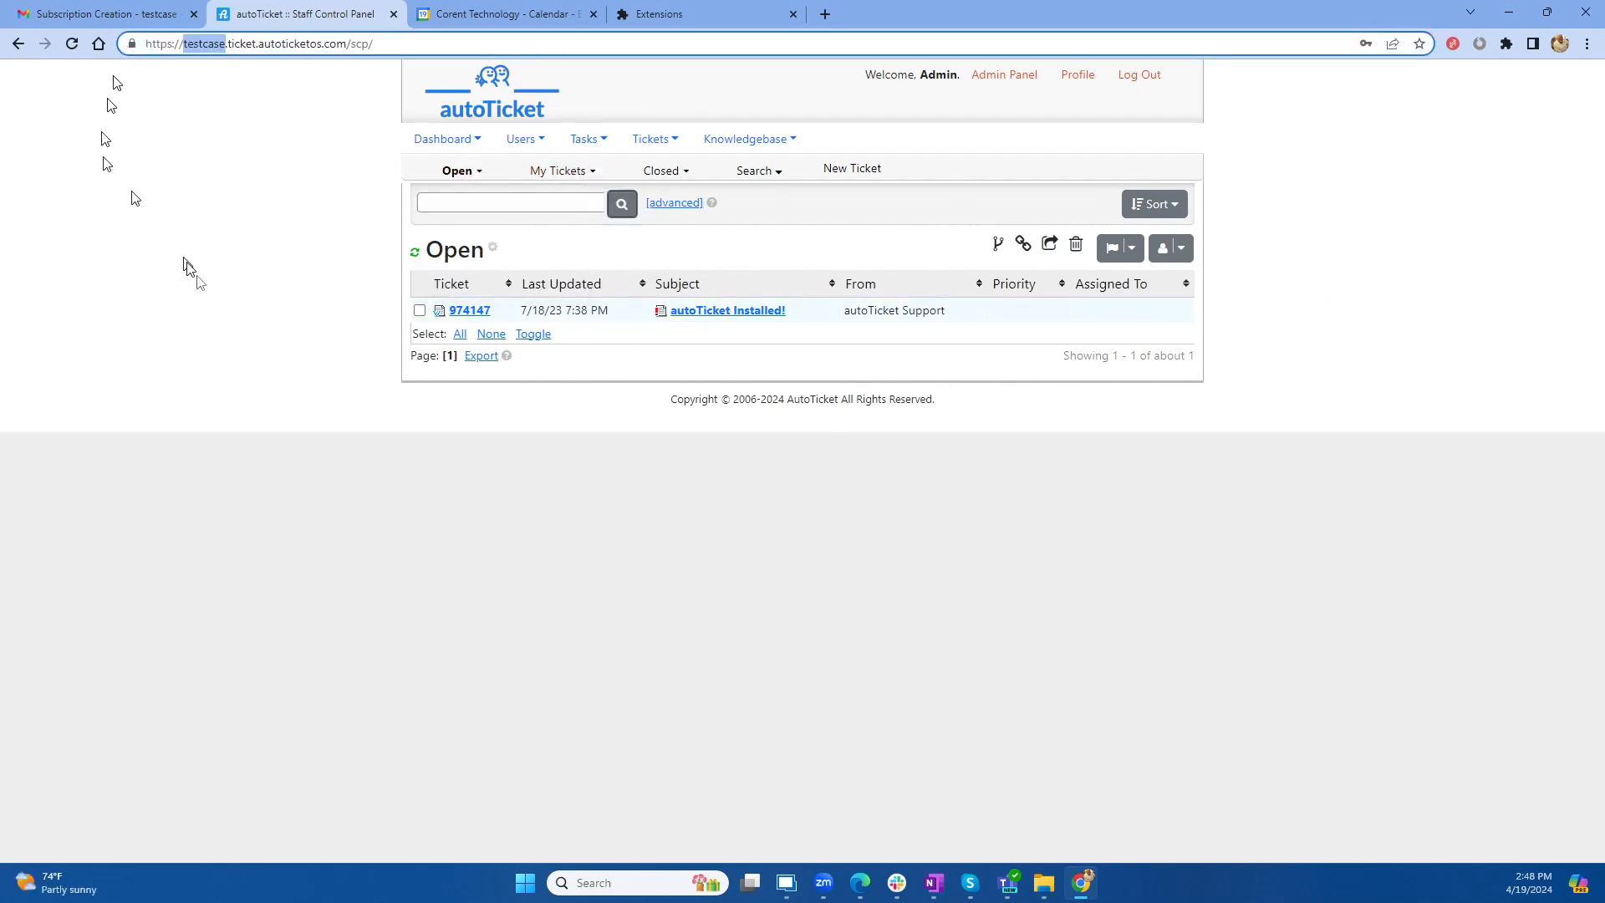